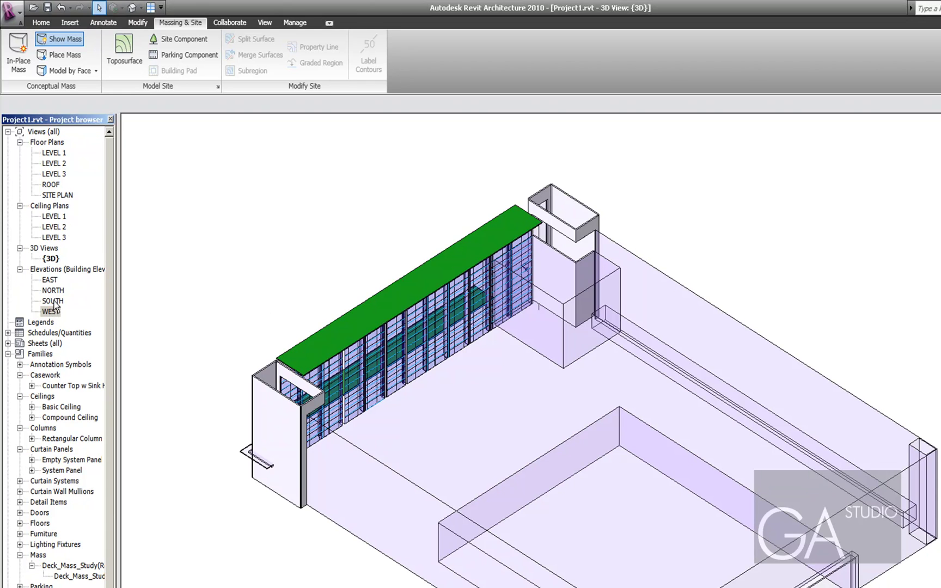
Open the South elevation and delete the Level 2, Level 3 and Roof levels together with their associated views
right_click(51, 300)
click(68, 305)
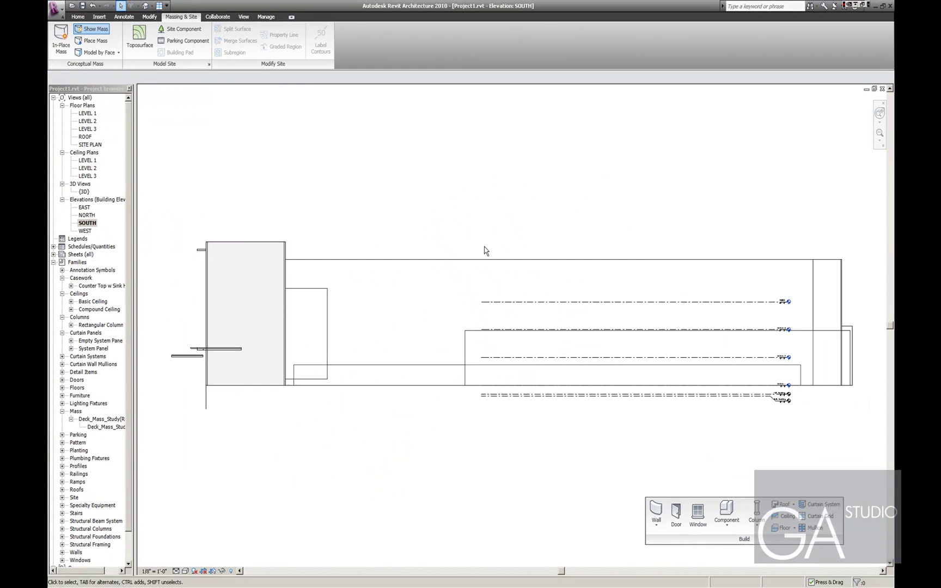
middle_drag(472, 230, 357, 227)
click(812, 395)
scroll(812, 395, up, 2)
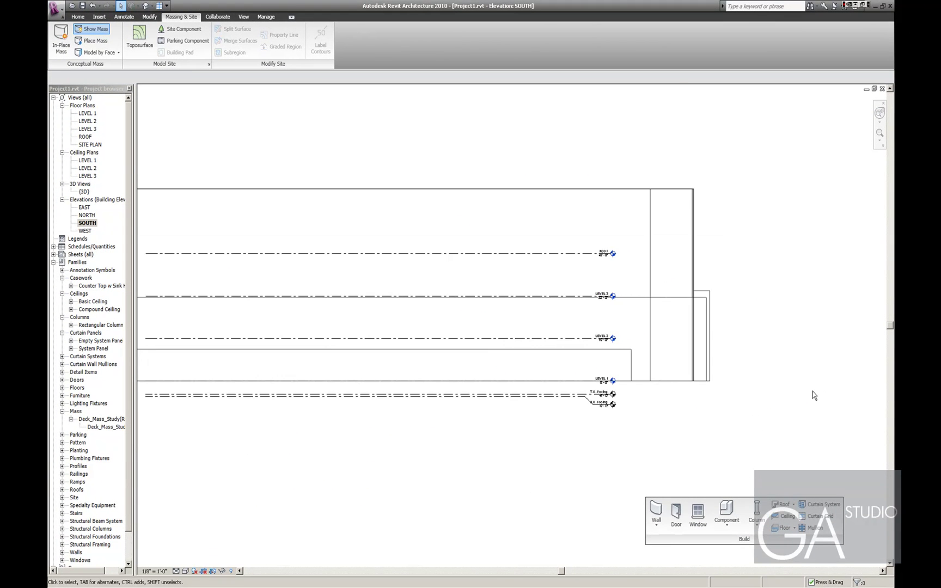
scroll(718, 418, up, 2)
middle_drag(548, 454, 522, 530)
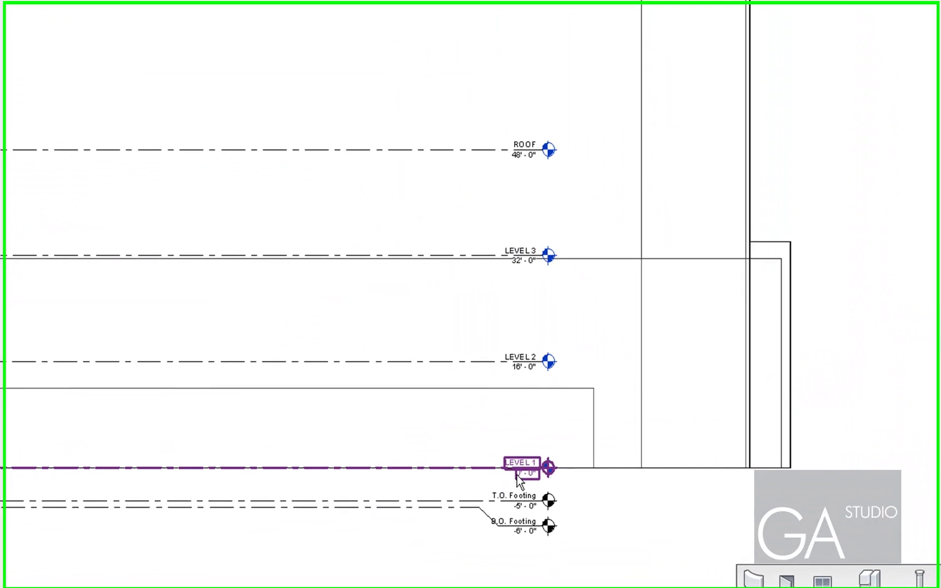
click(514, 450)
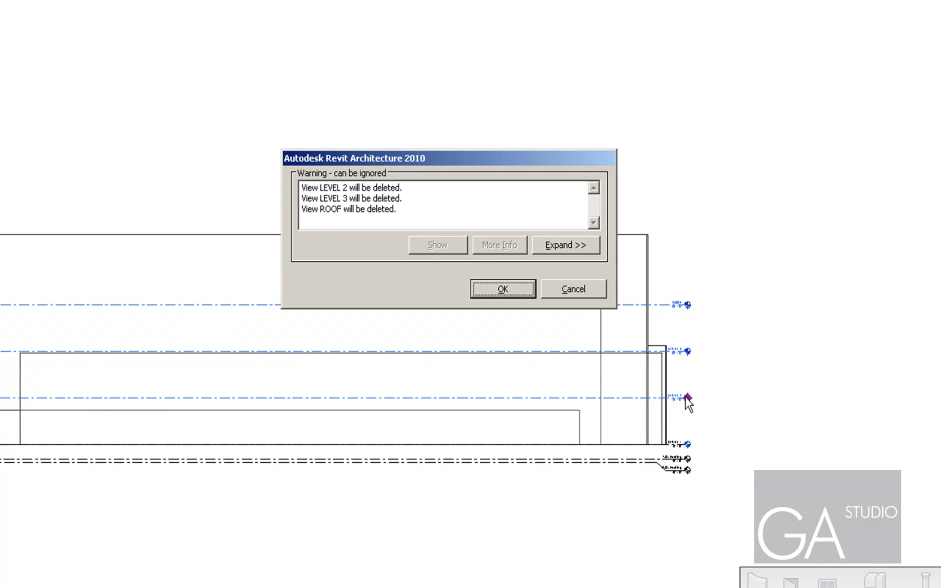
click(500, 284)
Copy the Level 1 line vertically upward by 22'-6"
scroll(730, 452, up, 5)
scroll(710, 463, up, 2)
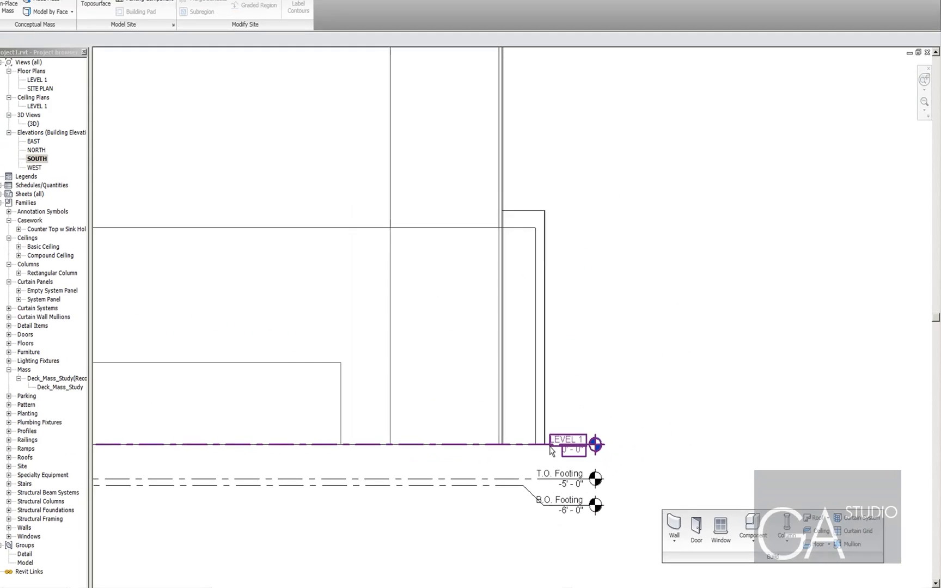
click(551, 448)
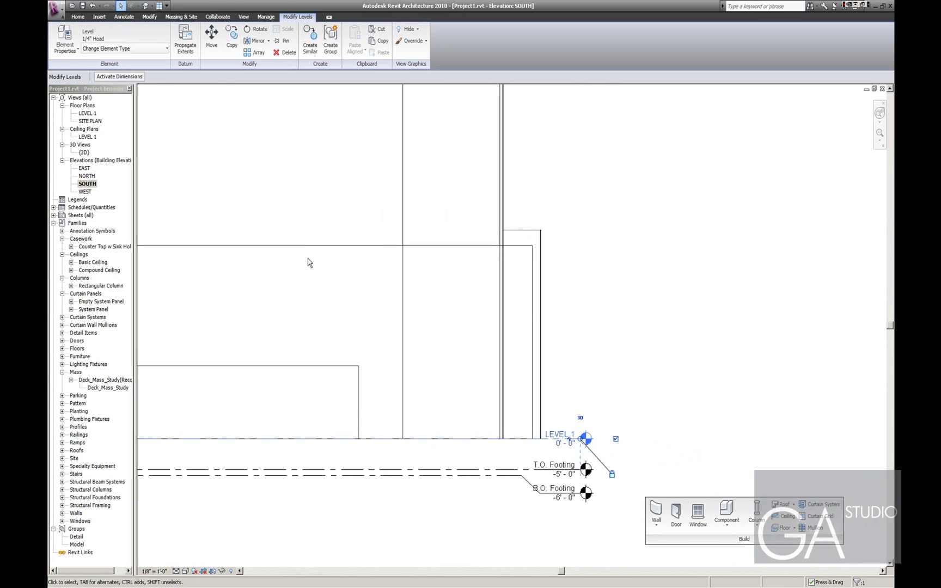
click(231, 36)
click(553, 438)
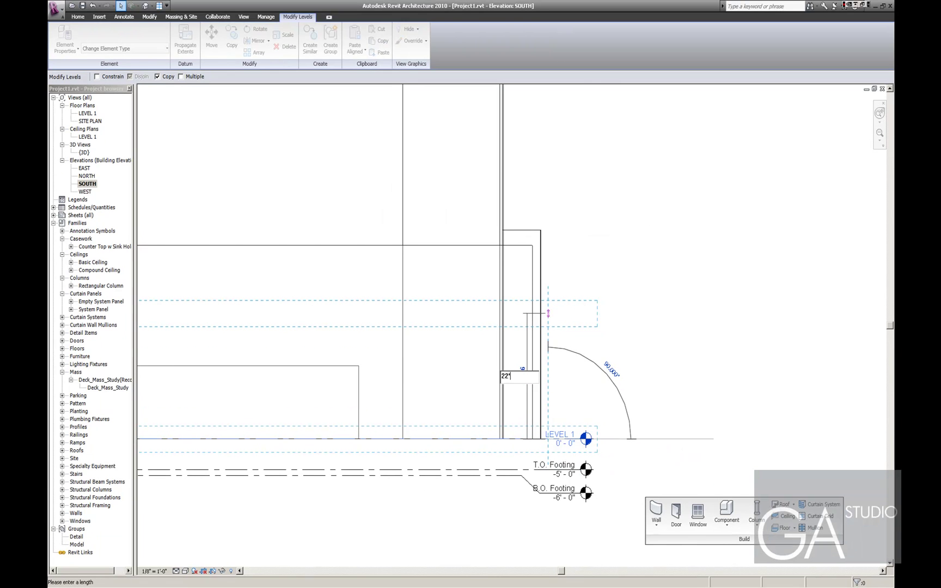
text(22'6)
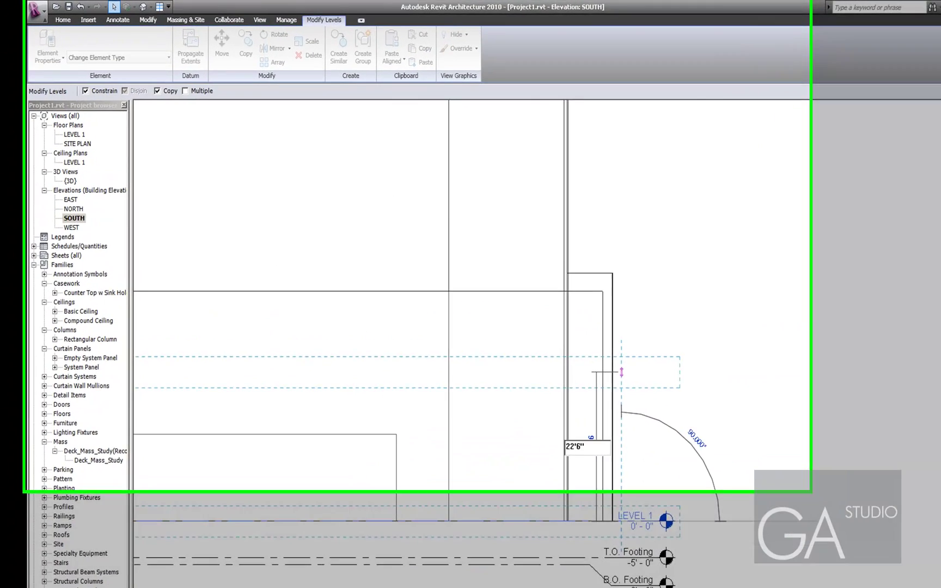
key(Return)
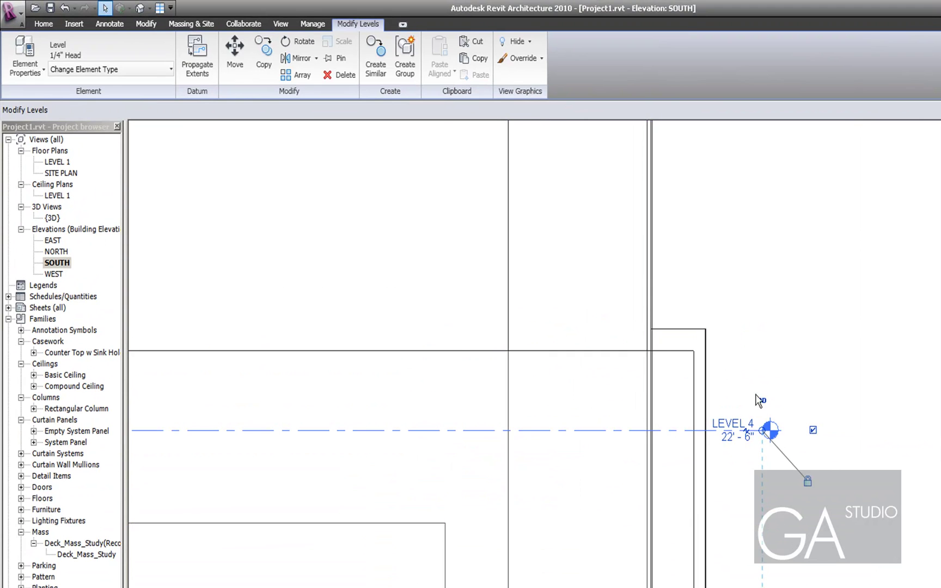
Rename the copied level at 22'-6" as LEVEL 2 and realign its offset head with the level line
click(748, 429)
key(Escape)
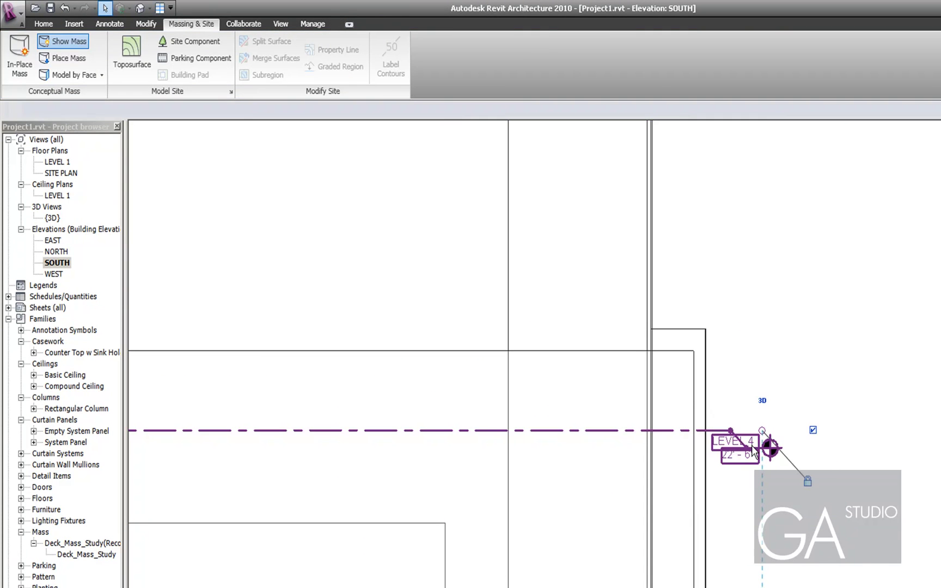
click(751, 444)
click(751, 443)
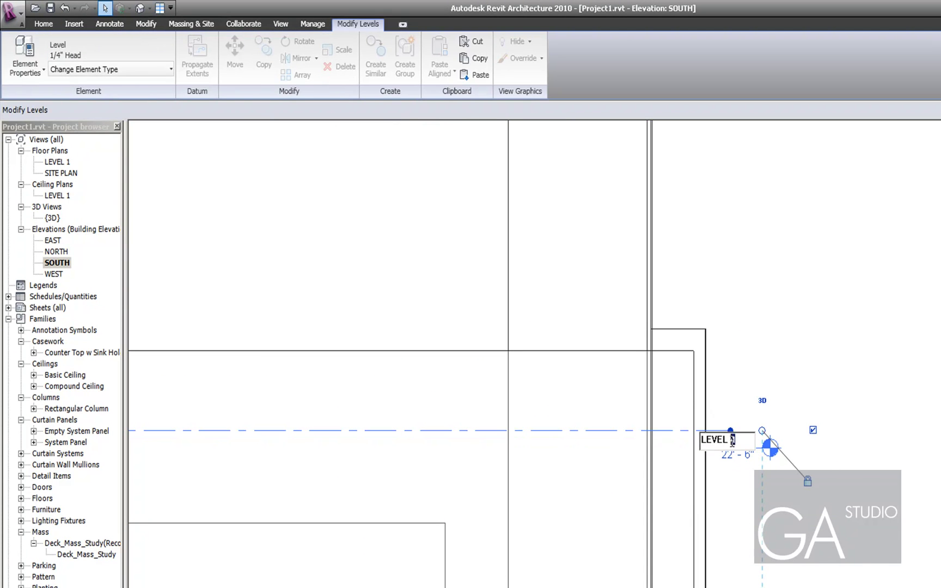
click(820, 384)
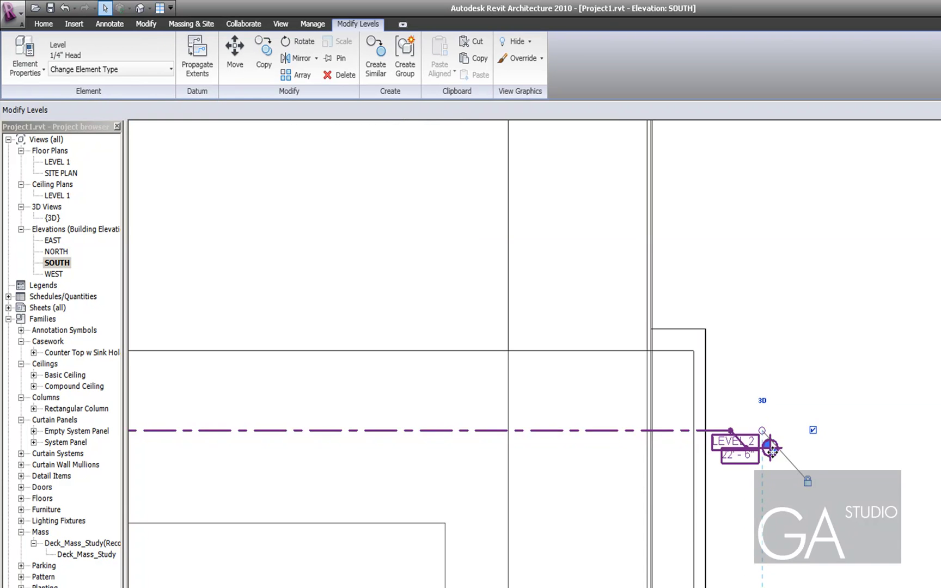
drag(746, 448, 746, 432)
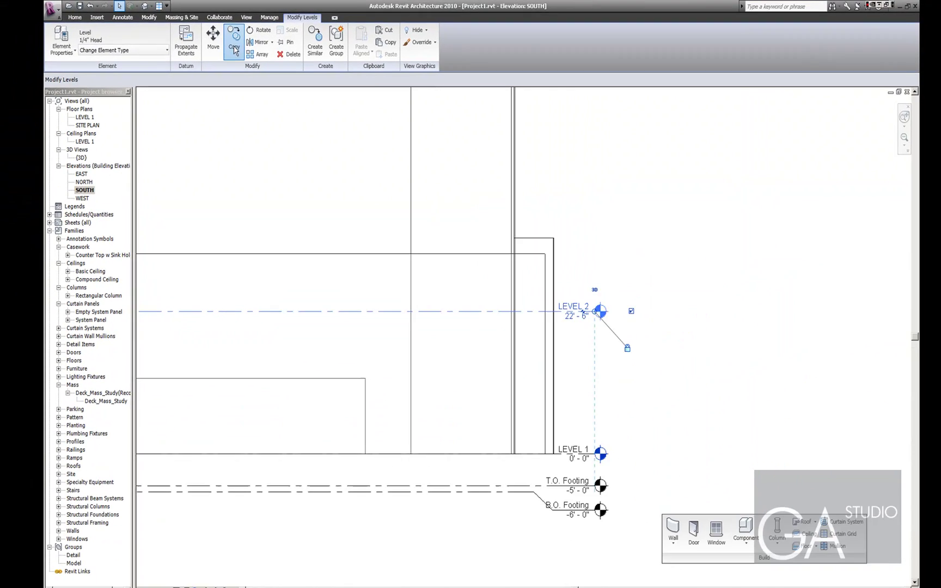
Copy the Level 2 line vertically upward by 9 feet
click(234, 49)
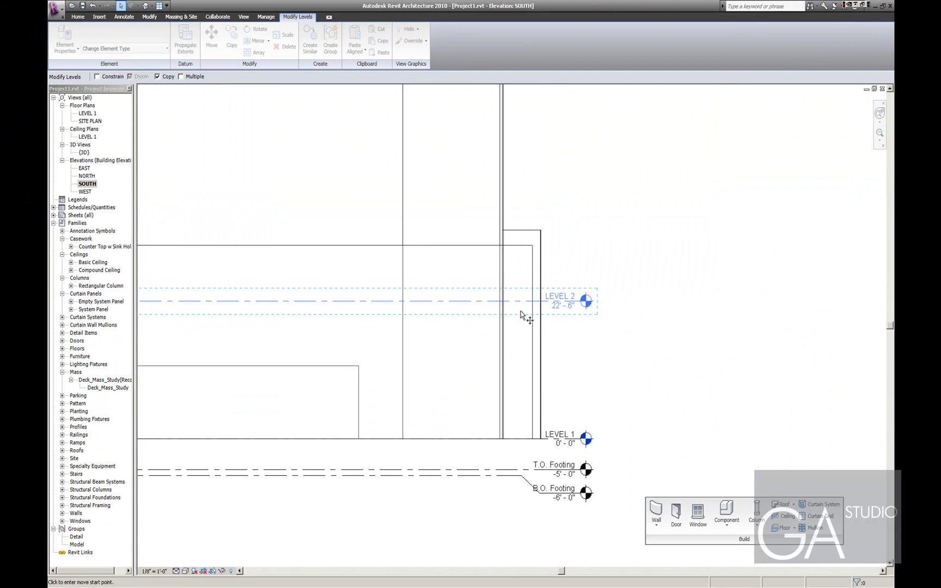
click(531, 311)
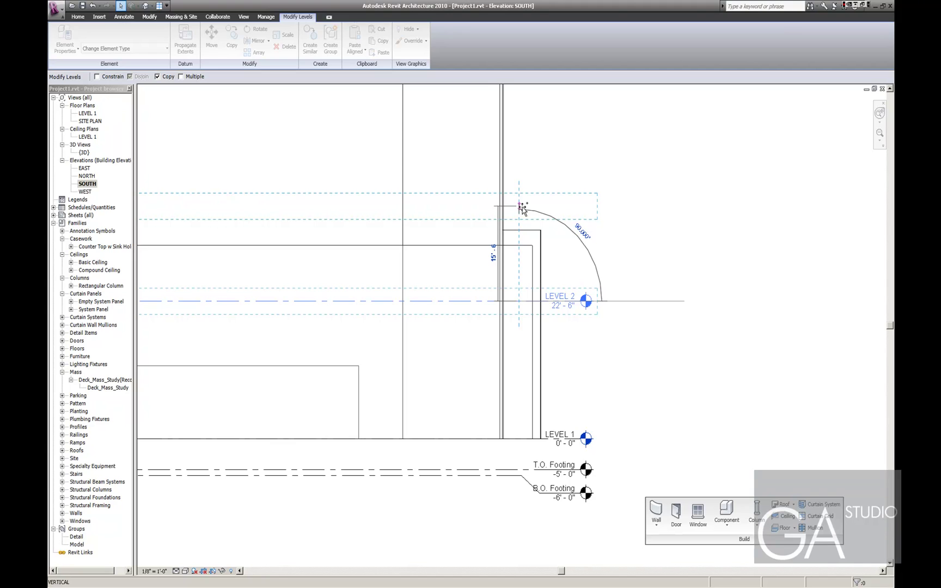
text(9)
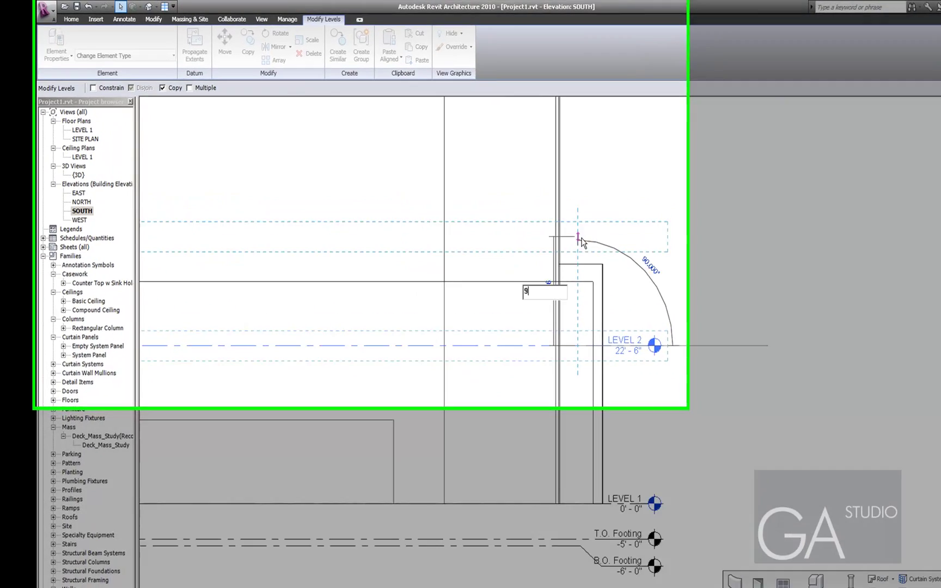
key(Return)
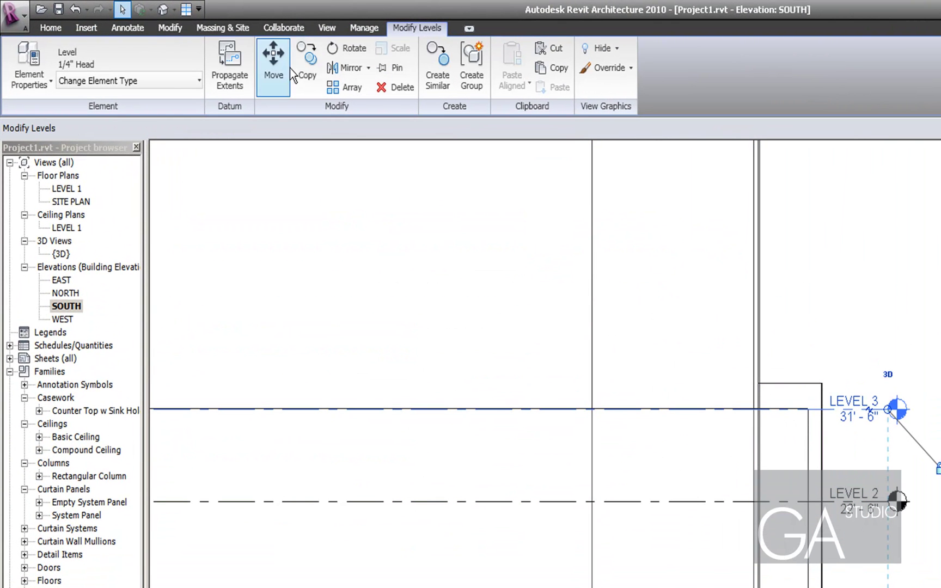
Copy the Level 3 line vertically upward to an elevation of 40'-6"
click(307, 68)
click(799, 409)
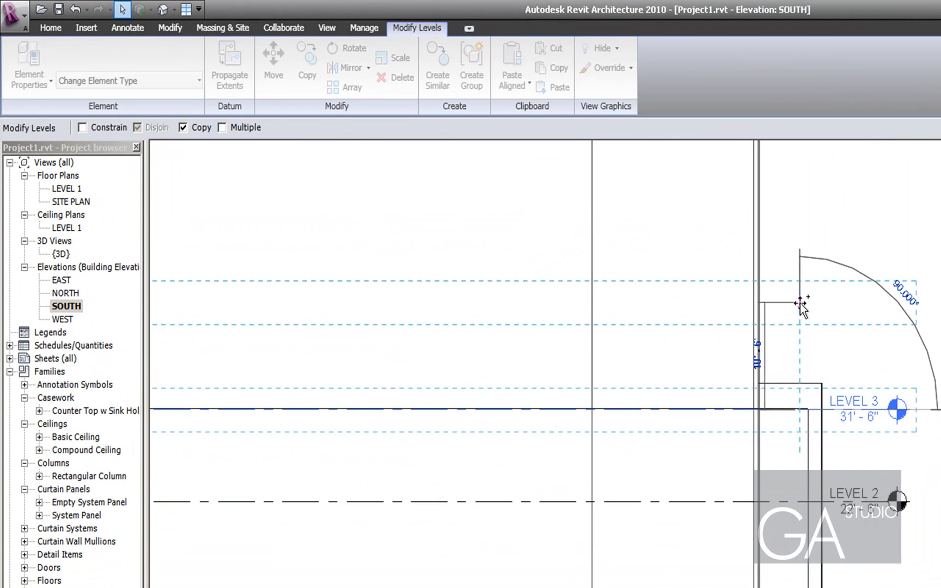
click(800, 316)
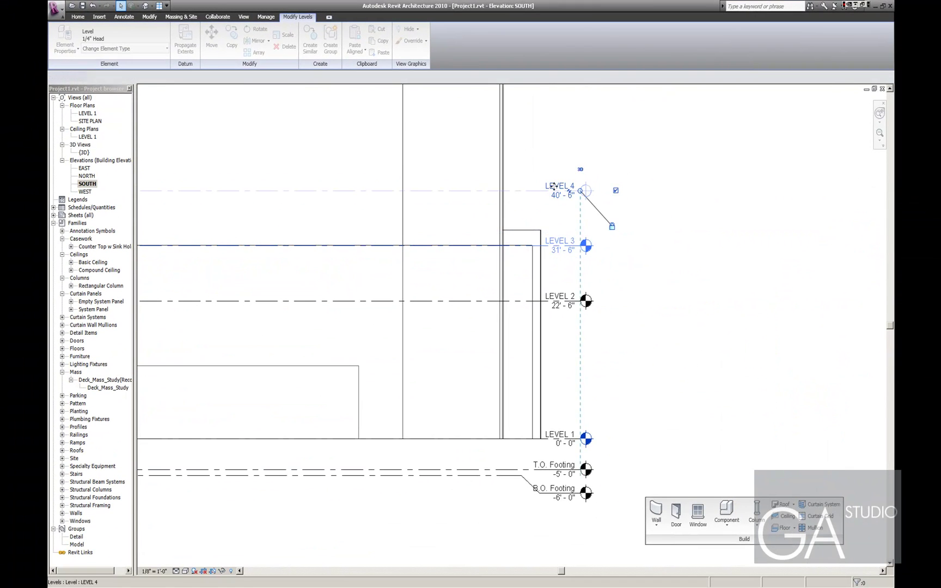
Copy the Level 4 line vertically upward by 9 feet
middle_drag(554, 186, 498, 382)
click(231, 34)
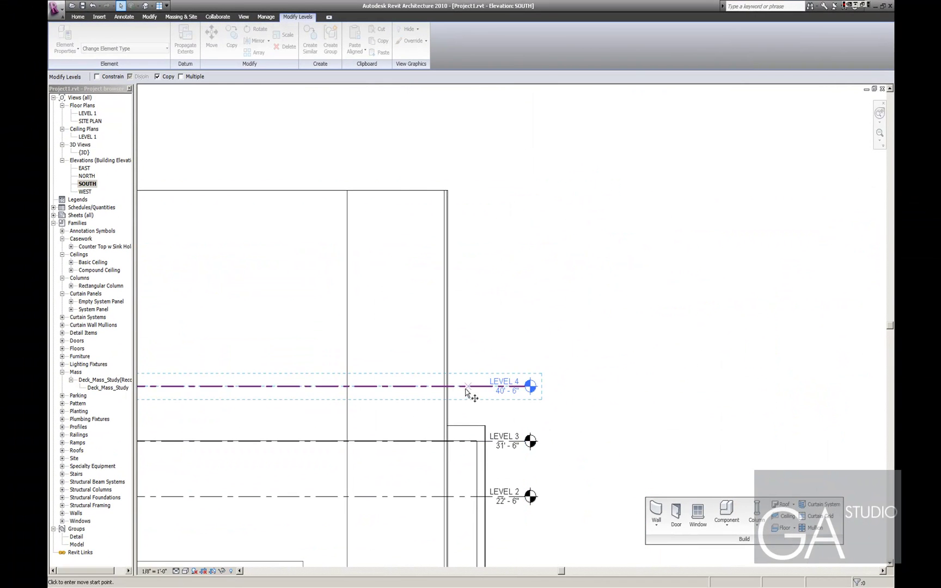
click(465, 386)
text(9)
key(Return)
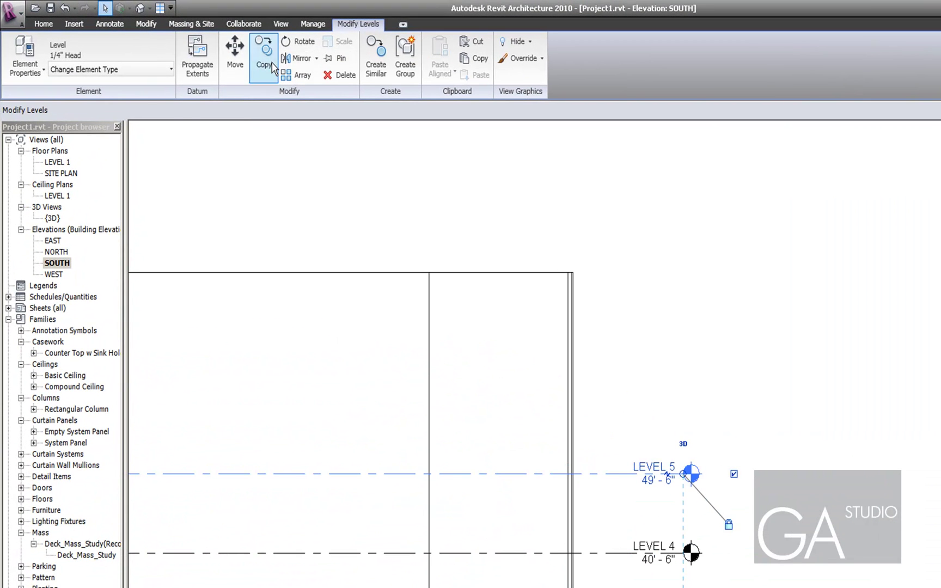
Copy the Level 5 line vertically upward by 9 feet
click(267, 63)
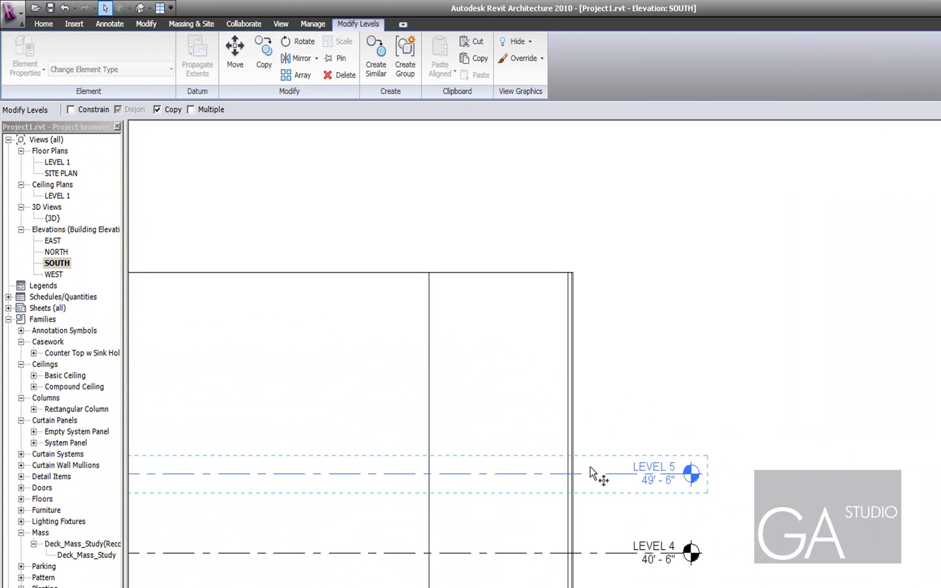
click(591, 473)
scroll(593, 400, up, 1)
text(9' - 0")
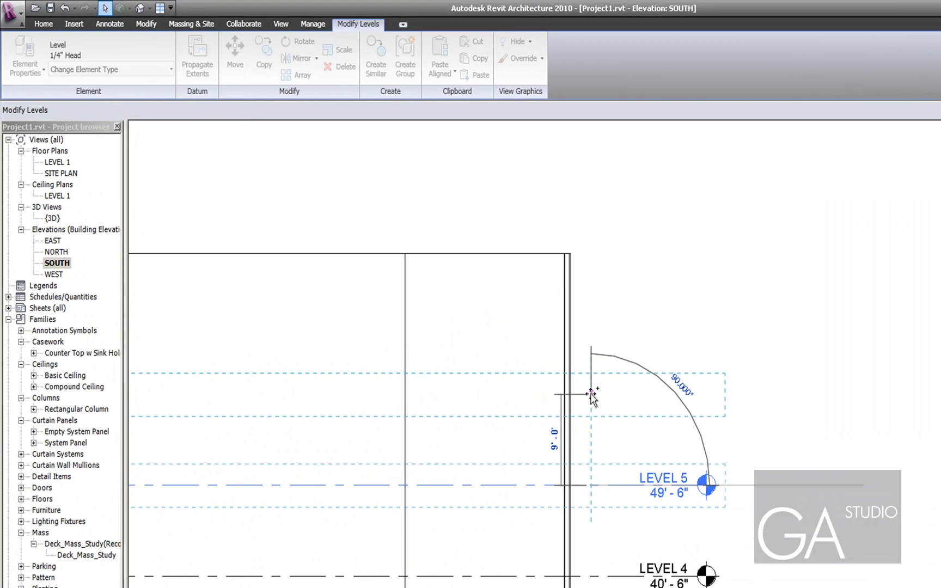
key(Return)
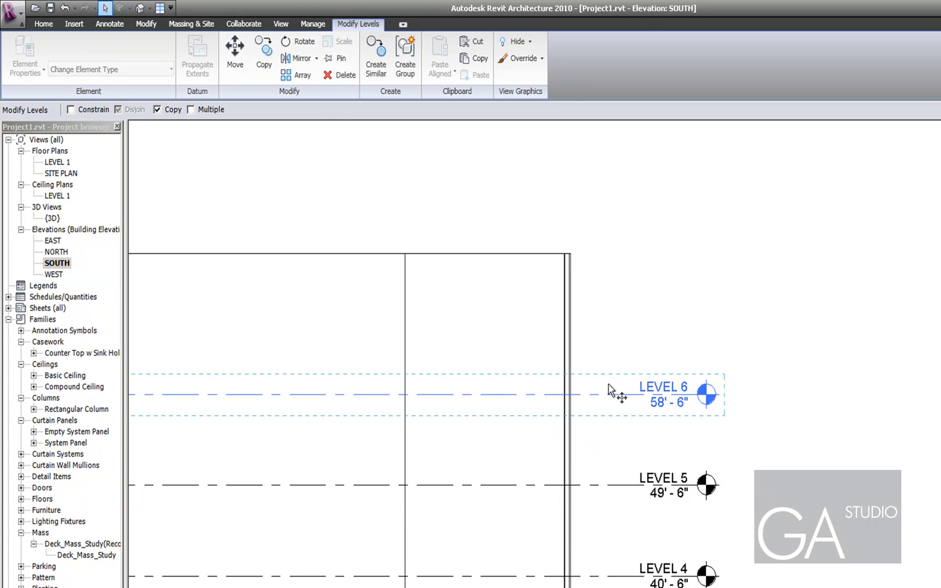
Copy the Level 6 line vertically upward to an elevation of 67'-6"
key(c)
key(o)
click(609, 393)
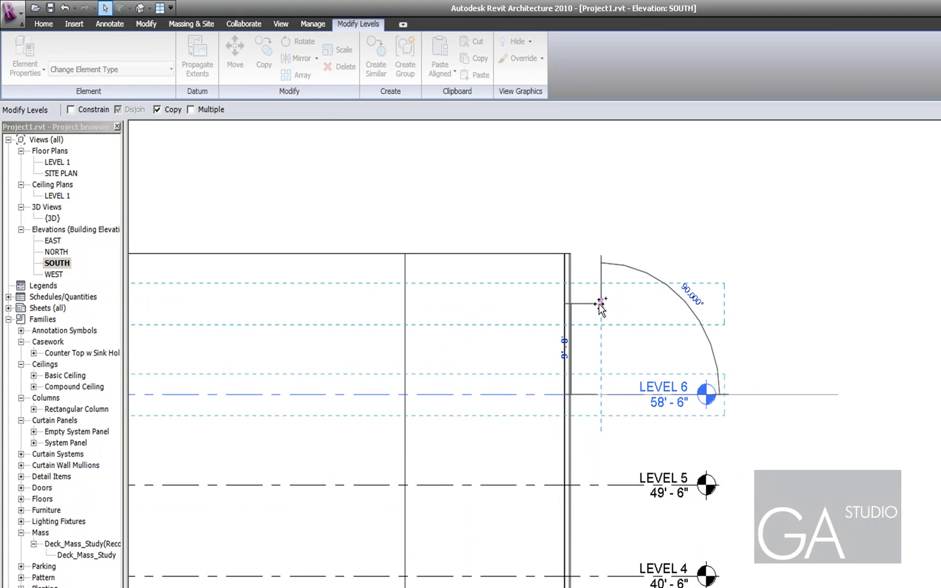
click(600, 304)
Copy the Level 7 line up to the top edge of the building at 72'-6"
click(265, 56)
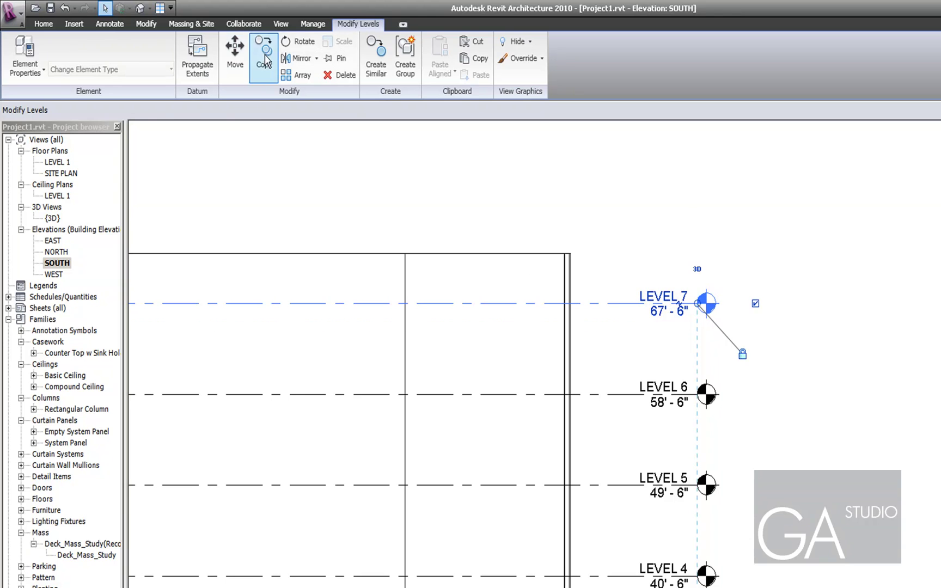
click(264, 61)
click(607, 303)
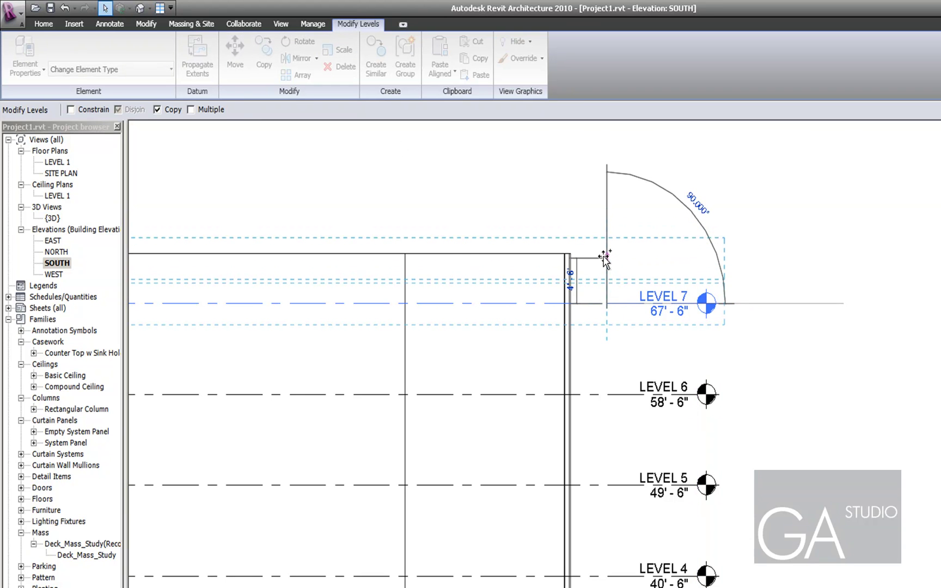
click(604, 255)
click(603, 216)
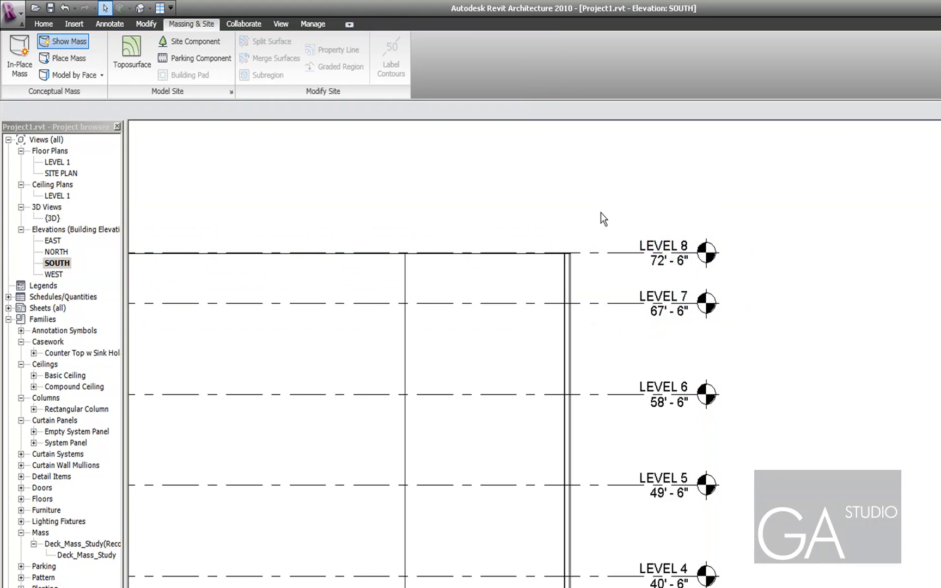
Straighten the uppermost level's offset head back onto its line and rename the level as Top of Parapet
click(680, 249)
drag(681, 278, 680, 256)
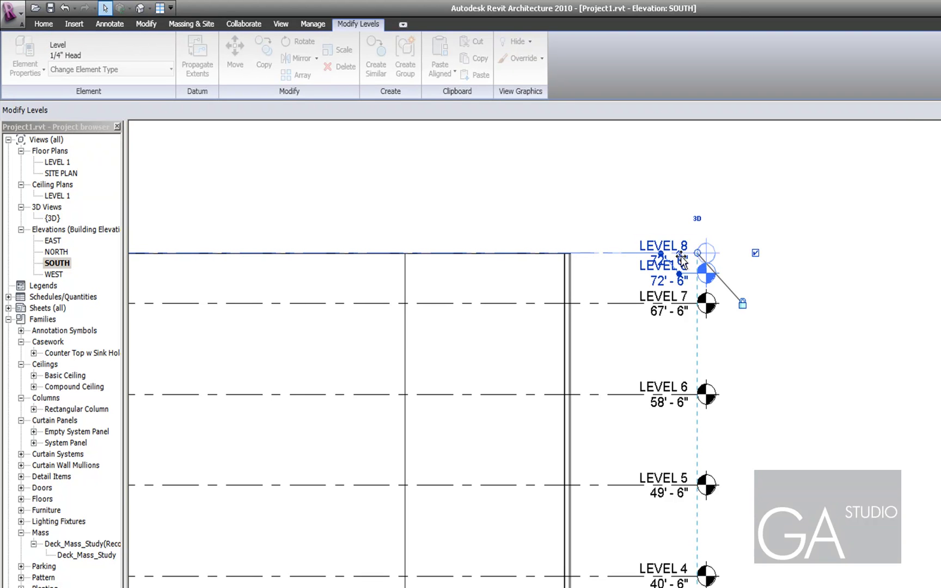
click(674, 245)
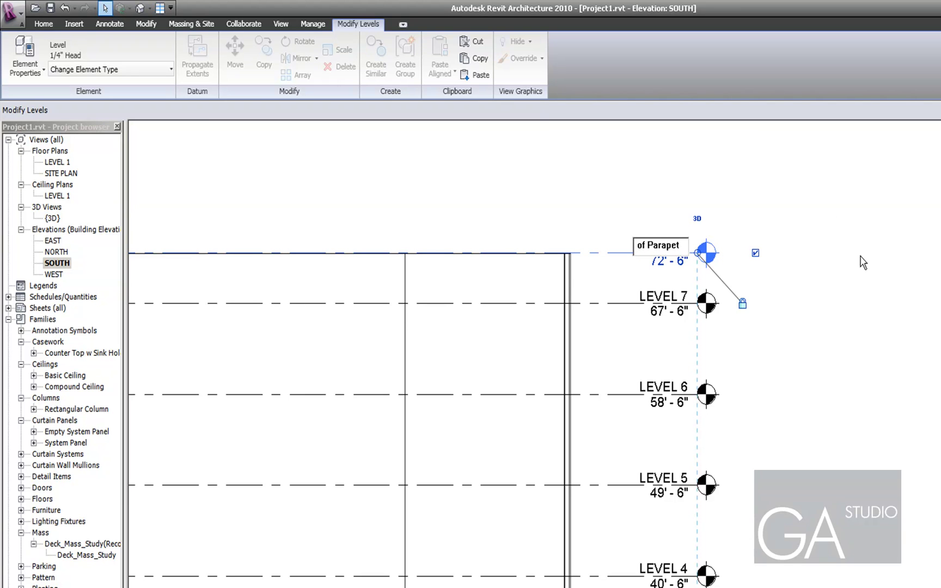
key(Return)
Switch to the 3D view and generate mass floors at Levels 1 through 7 for the parking deck mass
scroll(839, 374, down, 5)
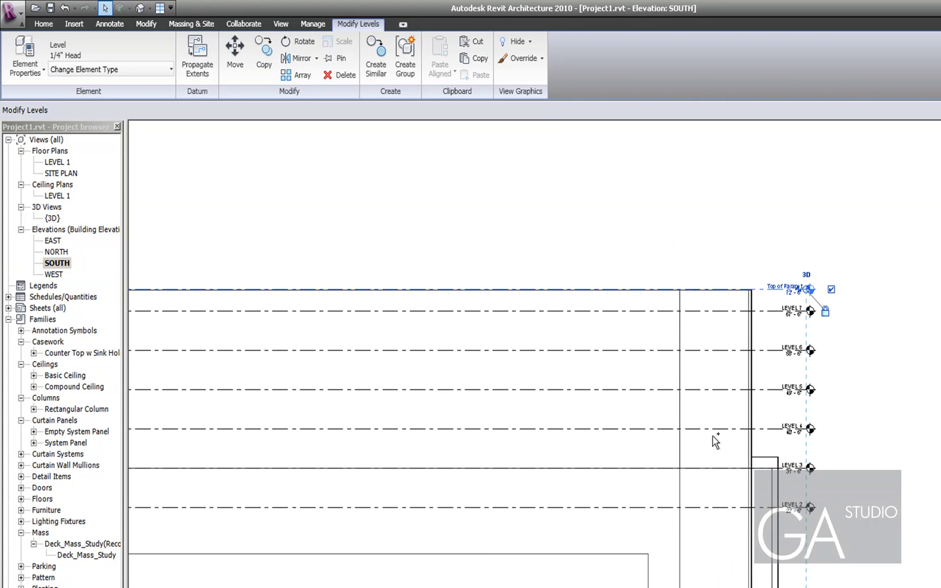
key(ctrl+Tab)
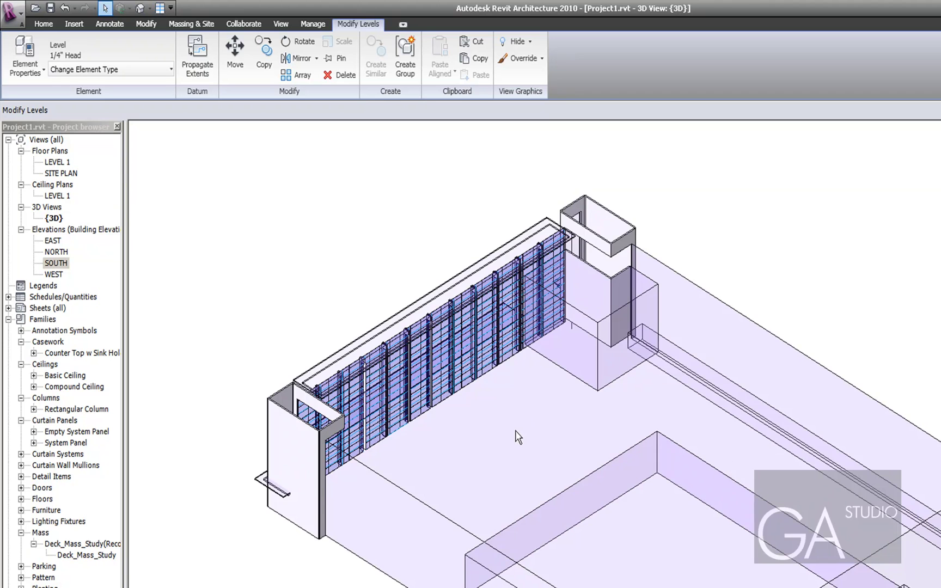
click(387, 477)
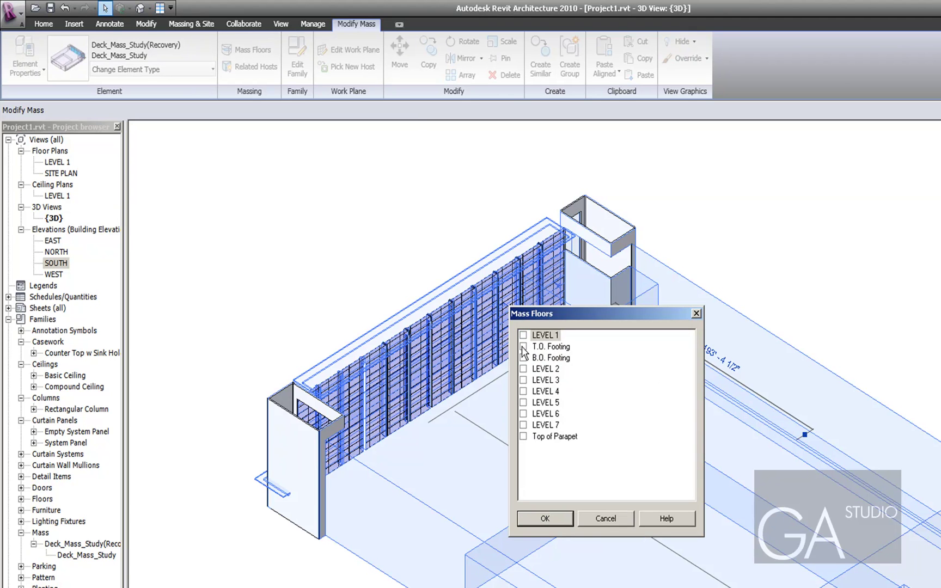
click(523, 368)
click(523, 380)
click(524, 391)
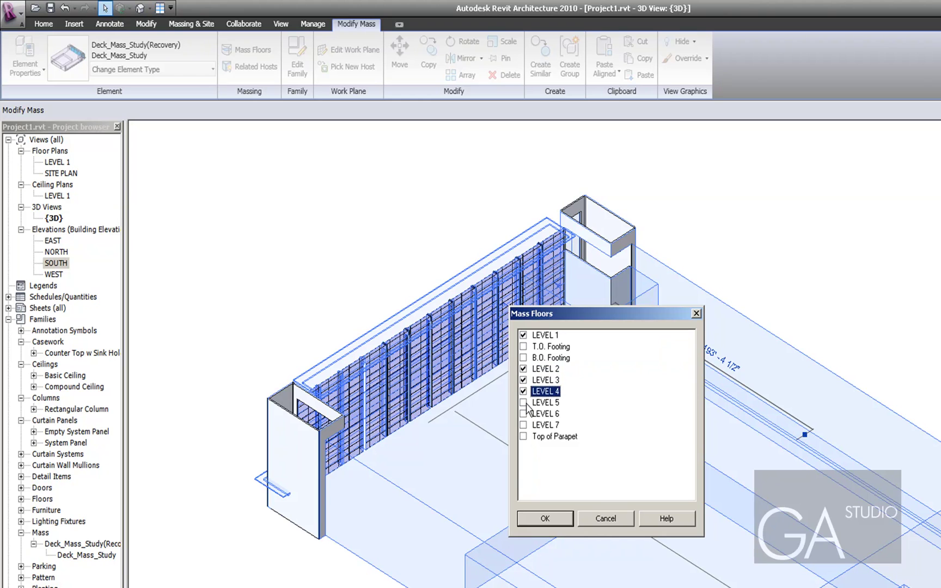
click(524, 414)
click(526, 424)
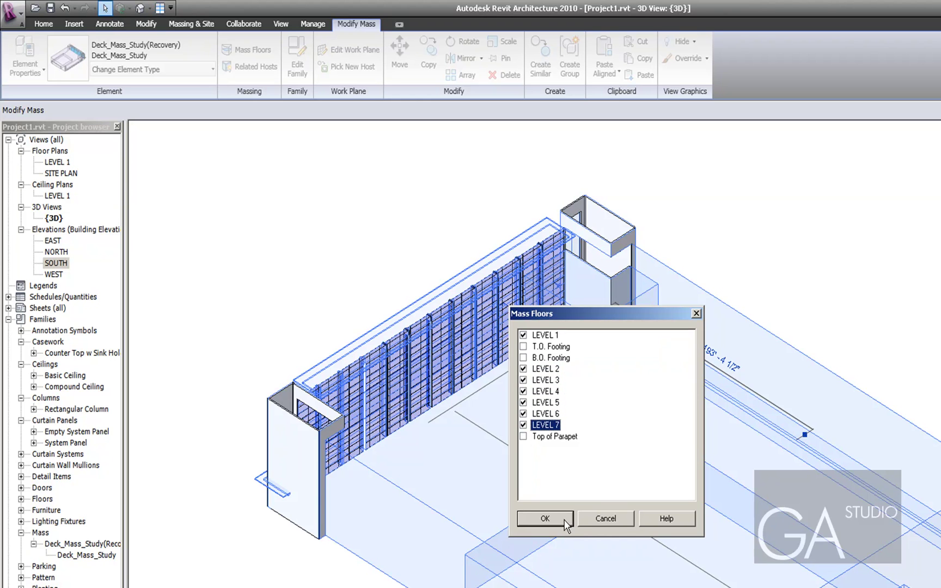
click(545, 518)
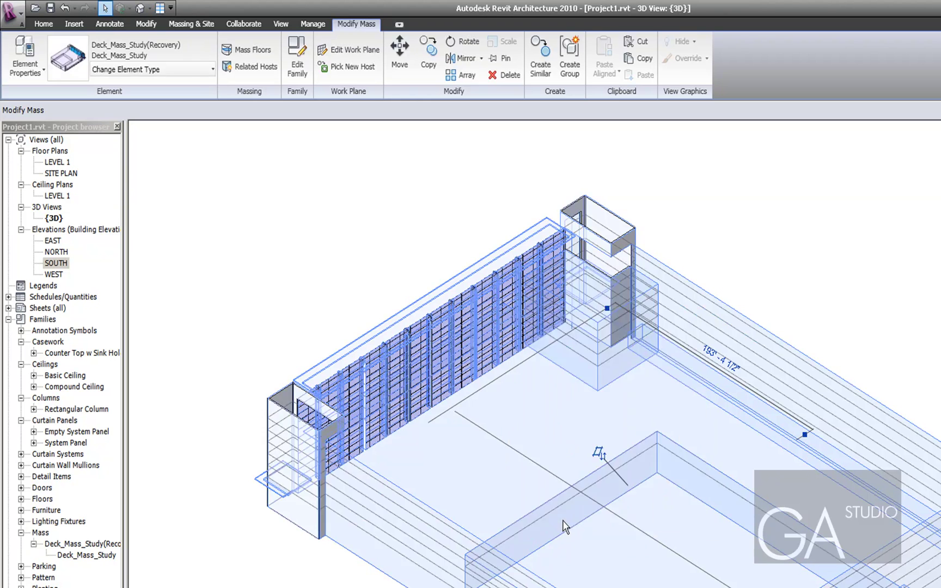
click(373, 569)
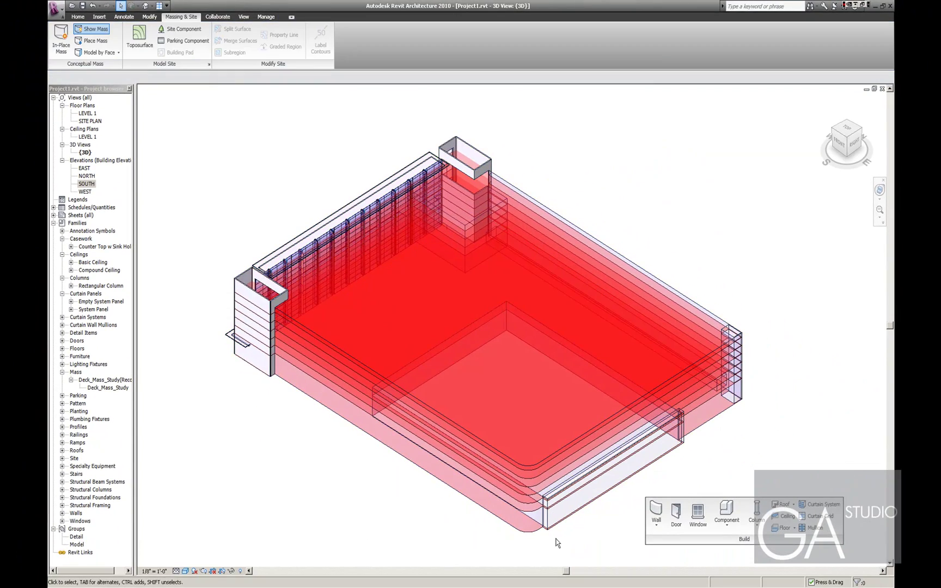
Create 4" Concrete Slab floors by face from all the deck's mass floors
key(Tab)
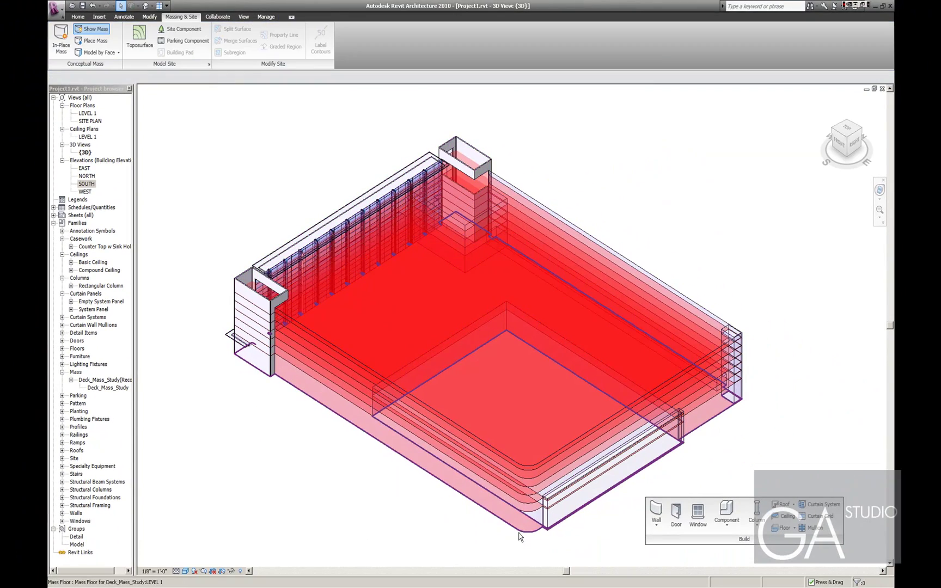
click(519, 535)
click(215, 324)
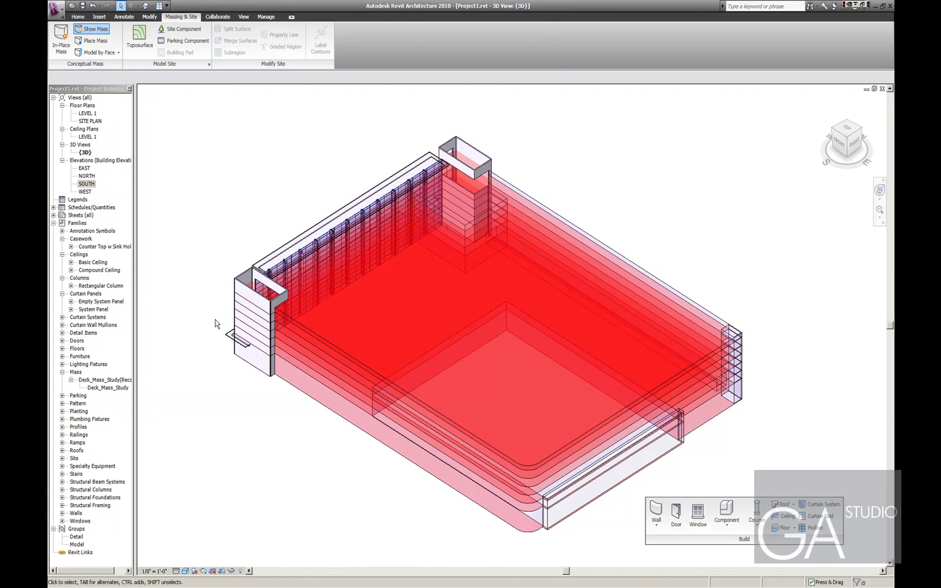
click(95, 52)
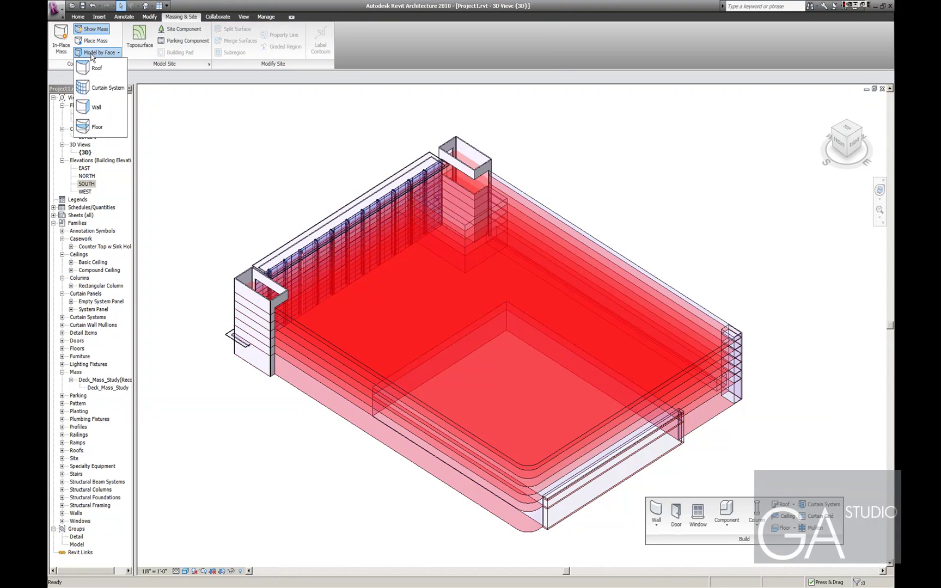
click(99, 128)
click(344, 423)
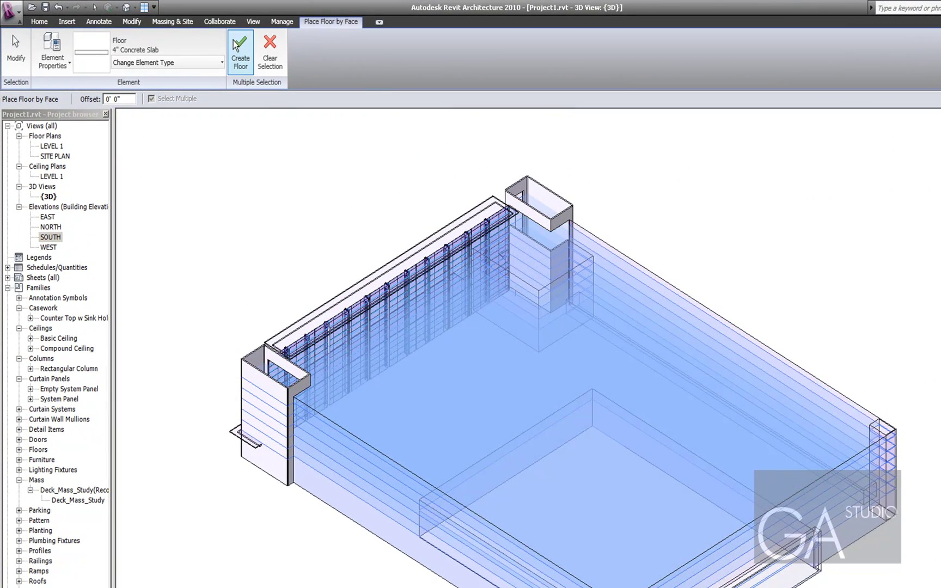
click(240, 52)
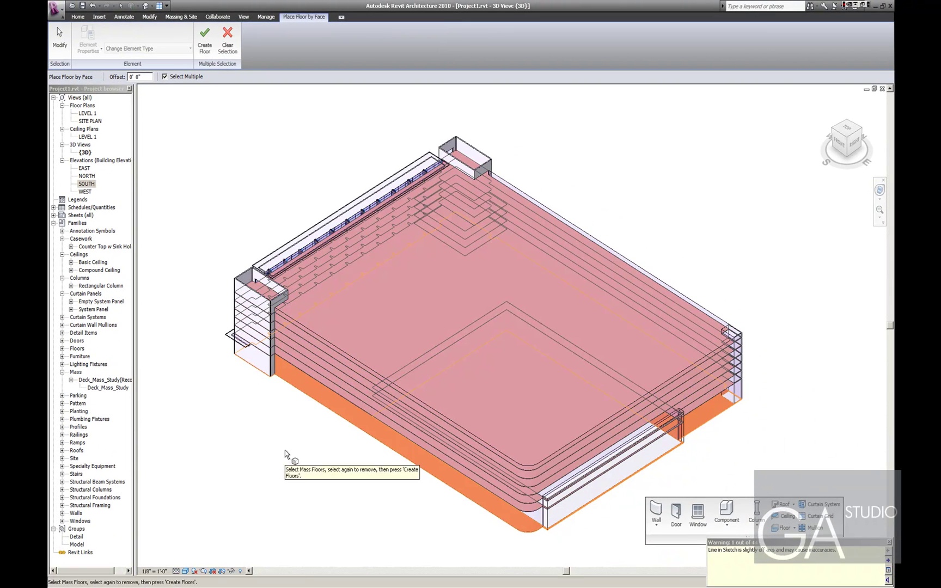
click(284, 450)
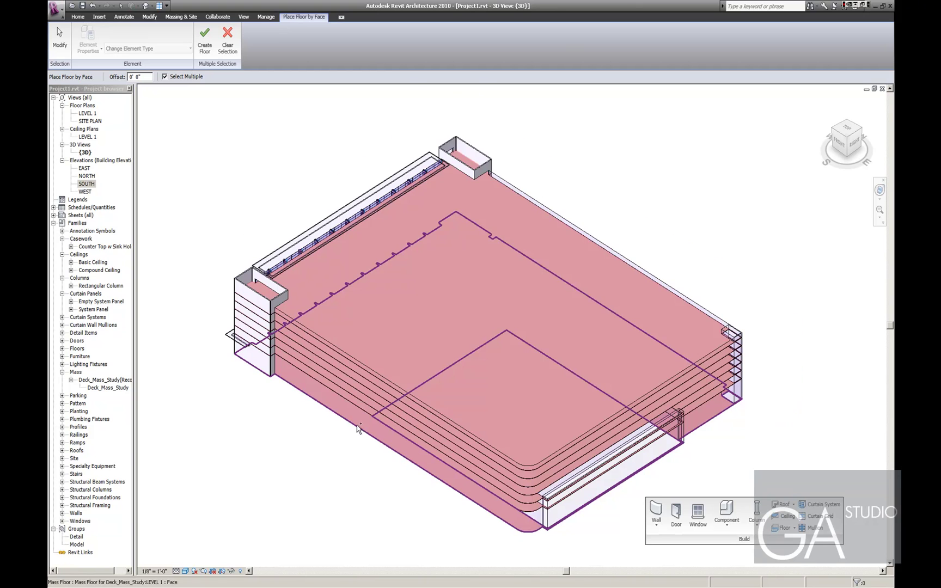
scroll(357, 429, up, 2)
click(59, 39)
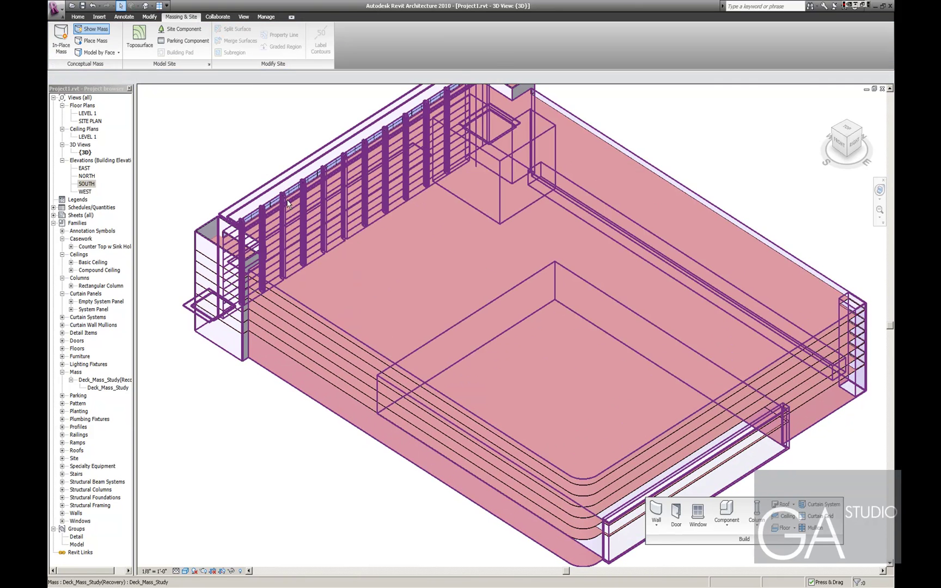
Place Curtain Wall type walls by face on the deck's long south face, rounded corner and adjacent side face
scroll(278, 216, down, 2)
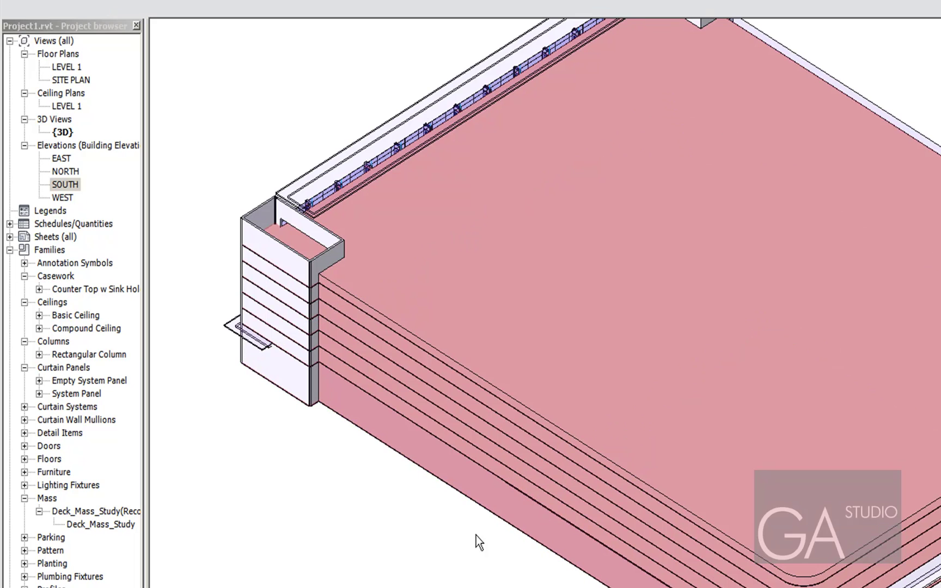
middle_drag(393, 548, 411, 572)
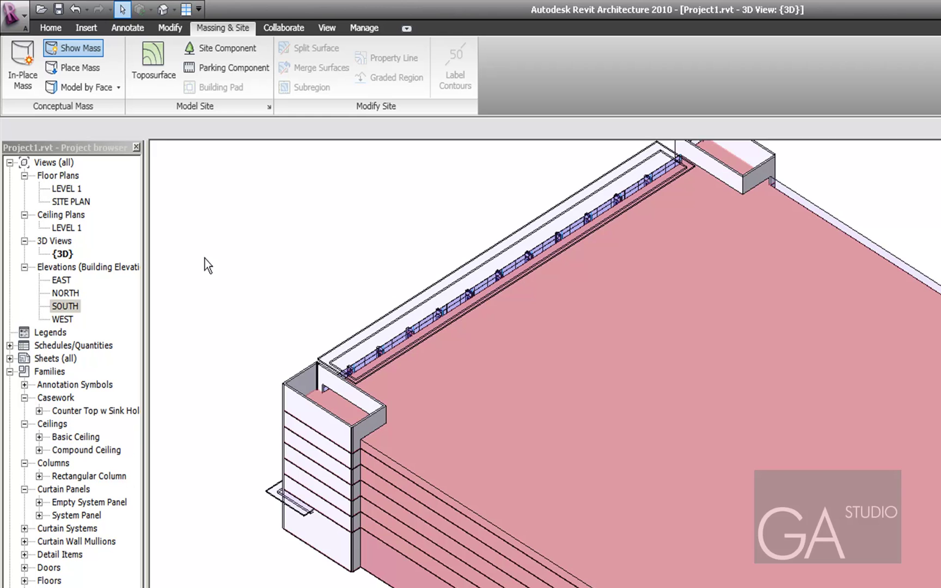
click(115, 89)
click(96, 172)
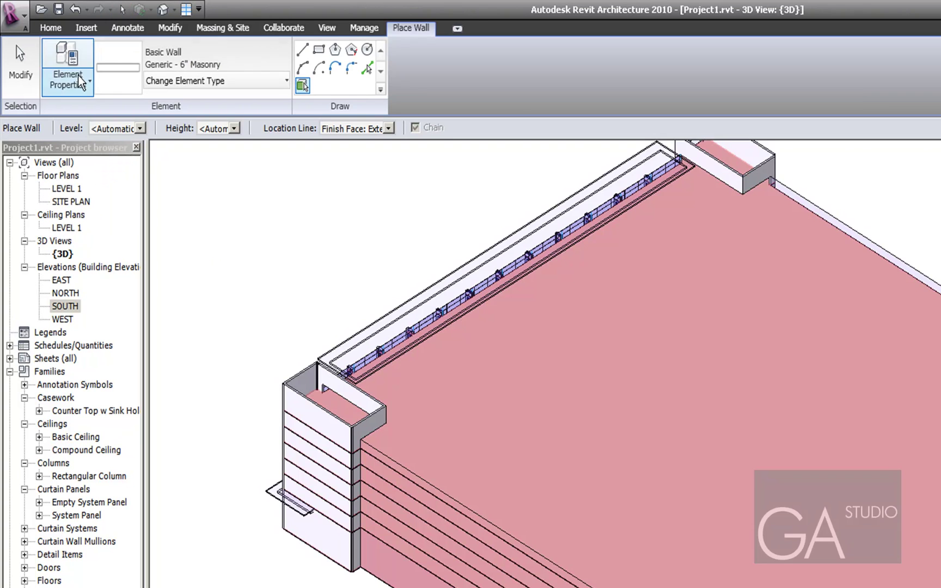
click(286, 80)
drag(330, 228, 326, 474)
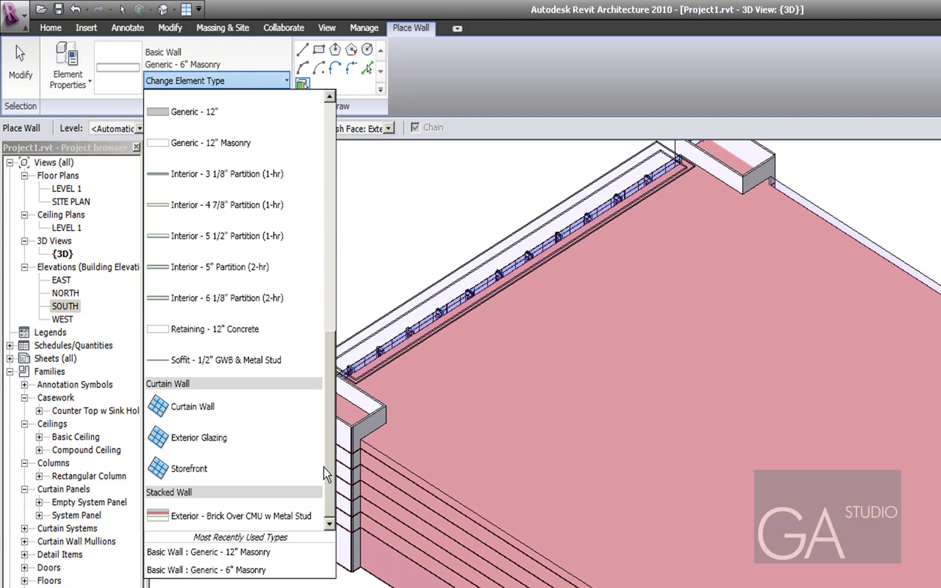
click(271, 418)
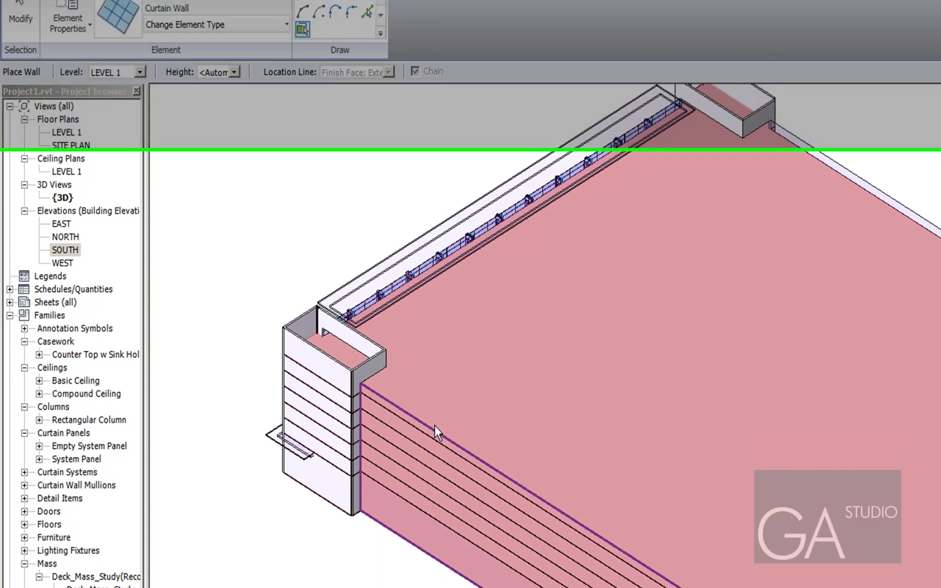
click(435, 425)
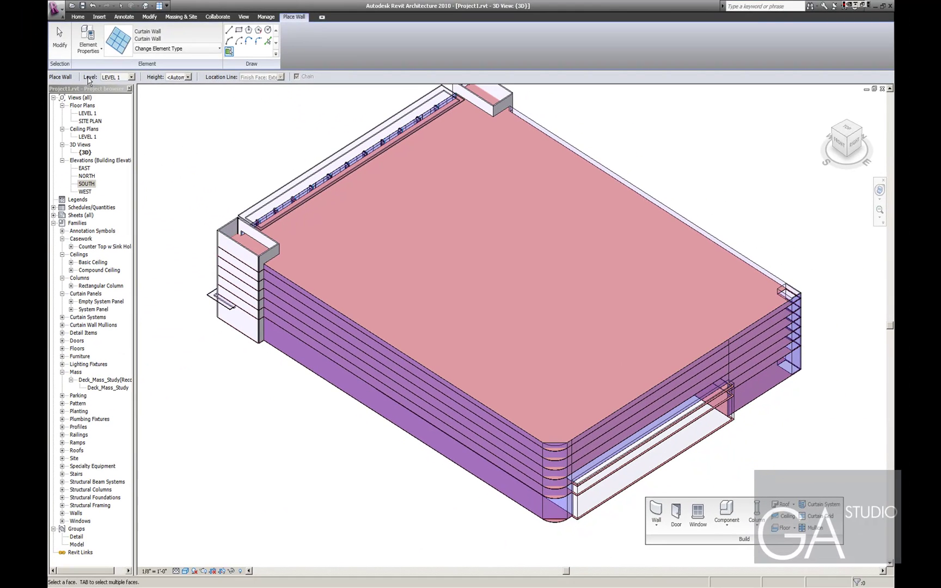
click(26, 21)
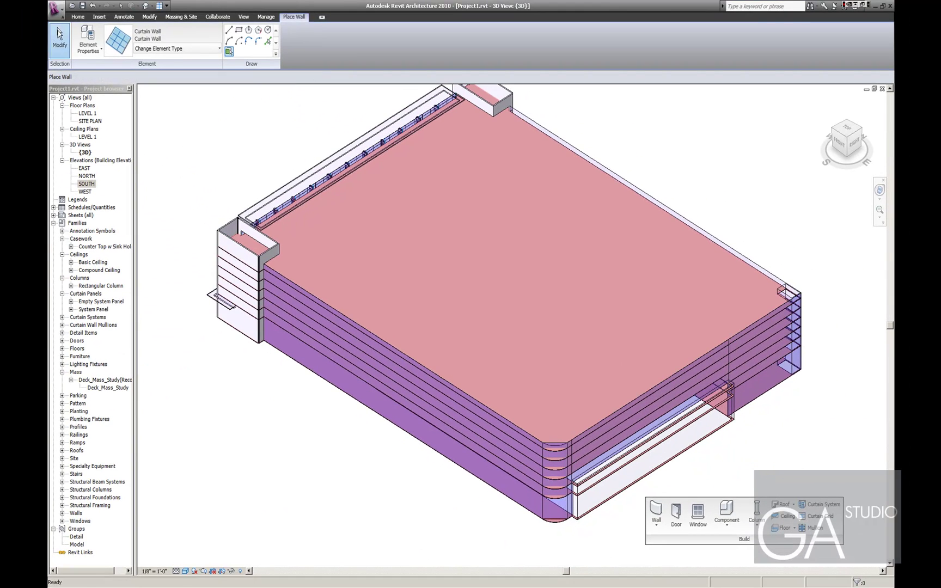
click(397, 432)
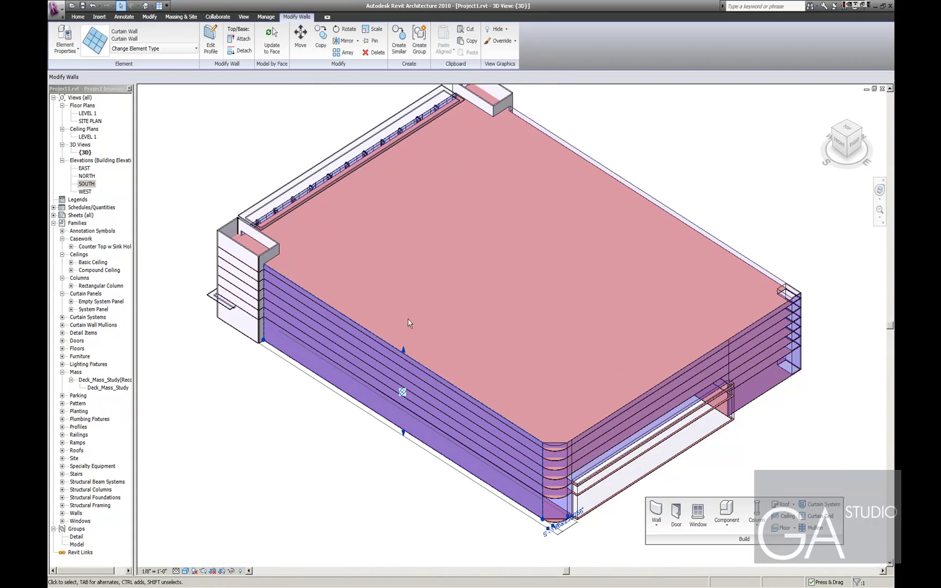
scroll(408, 319, up, 3)
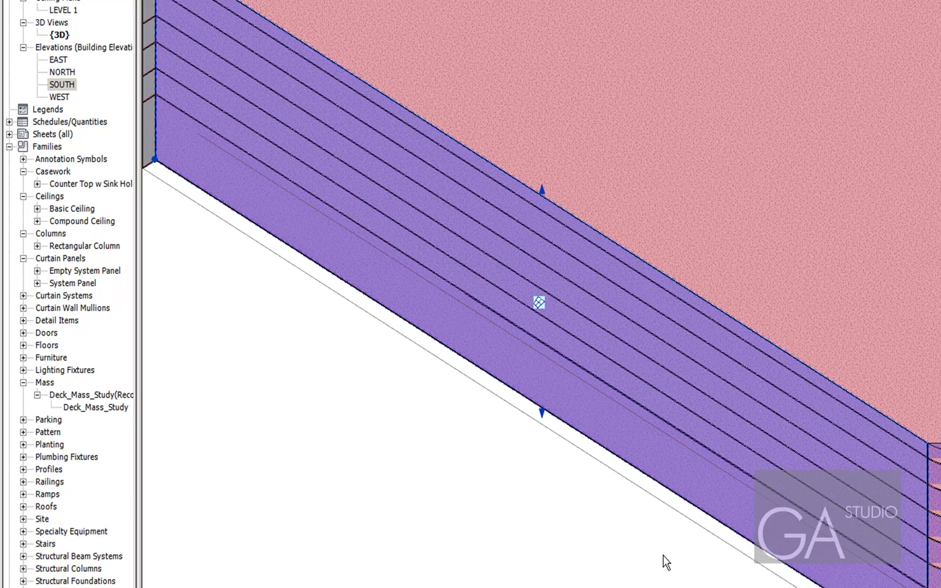
scroll(664, 524, down, 1)
mouse_move(605, 516)
middle_down()
mouse_move(583, 502)
mouse_move(603, 518)
middle_up()
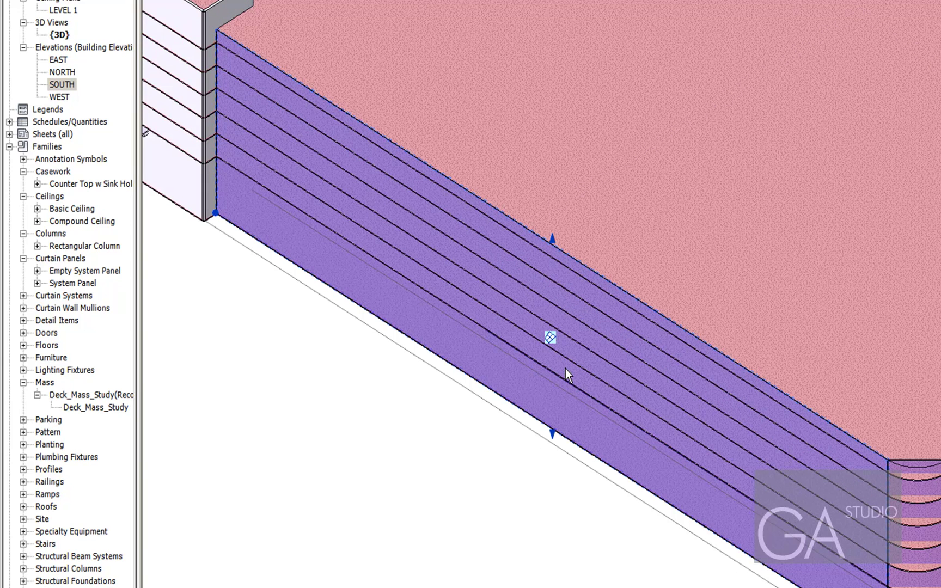
click(505, 509)
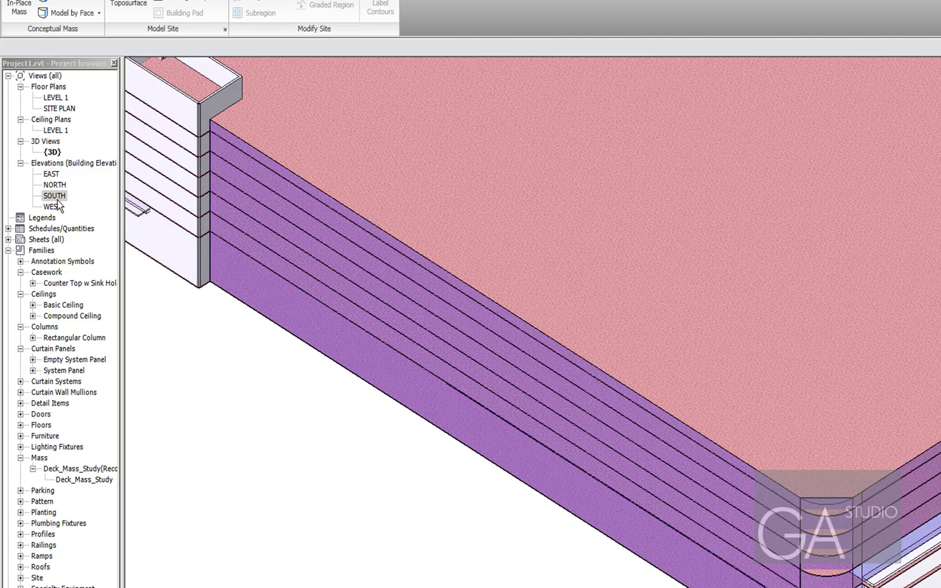
Open the South elevation and set its display to shading with edges
double_click(58, 199)
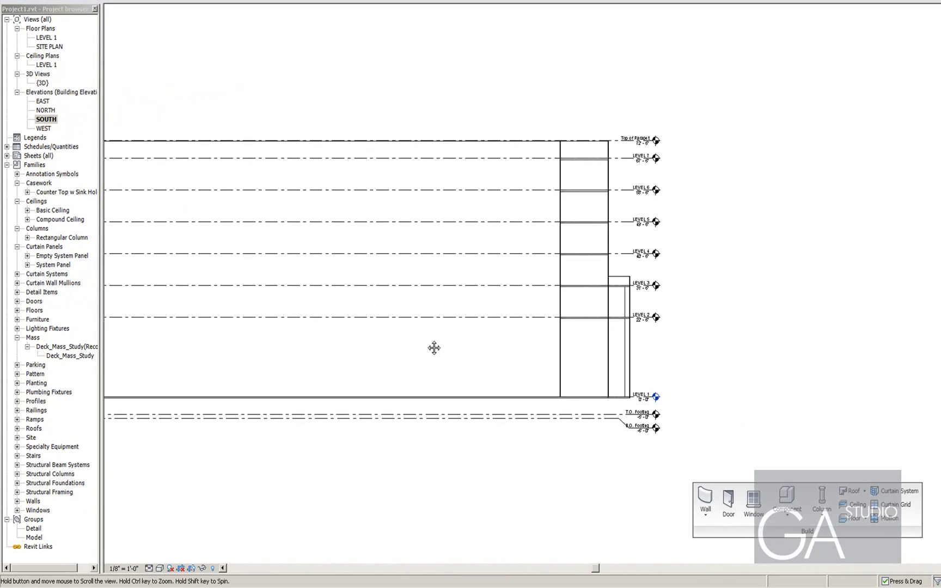
scroll(669, 309, down, 2)
middle_drag(435, 299, 604, 223)
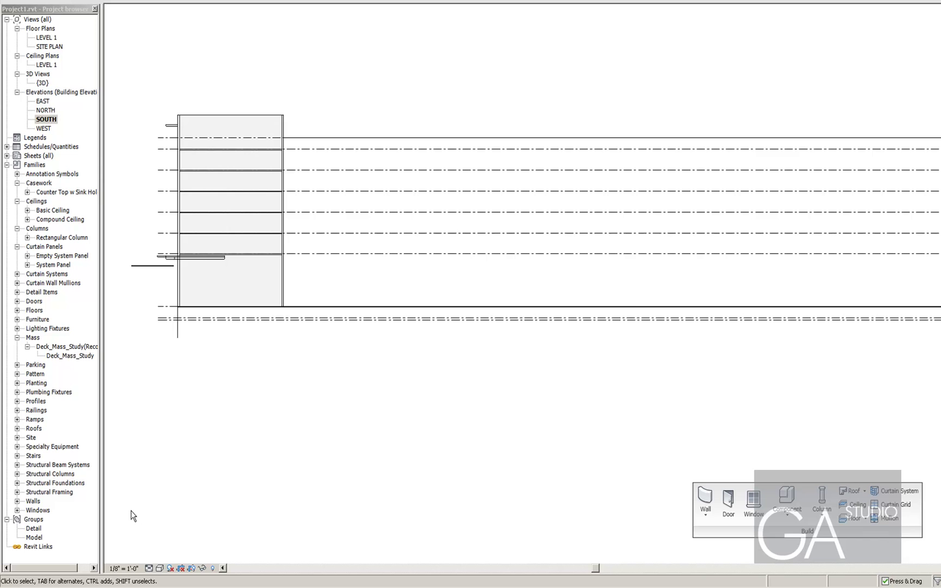
click(160, 568)
click(196, 557)
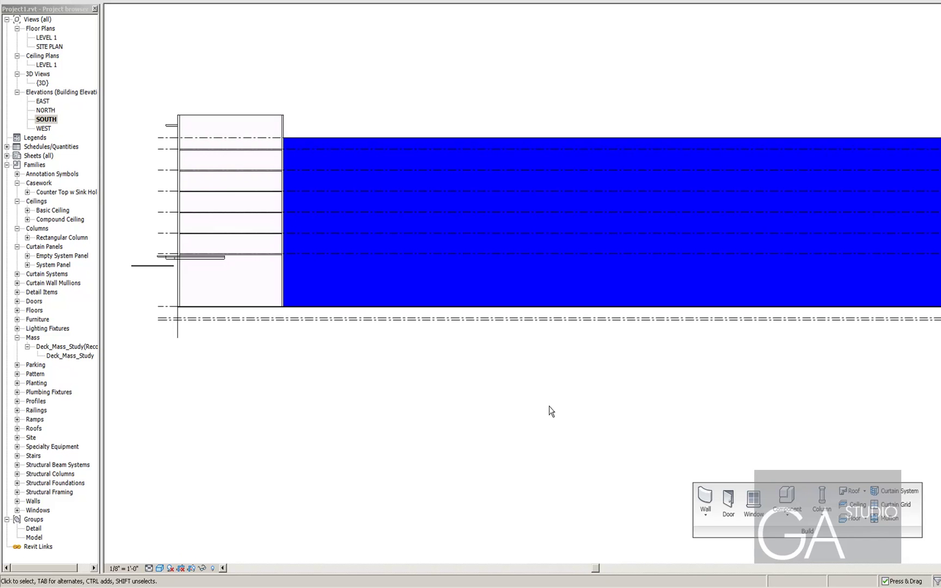
middle_drag(563, 456, 434, 463)
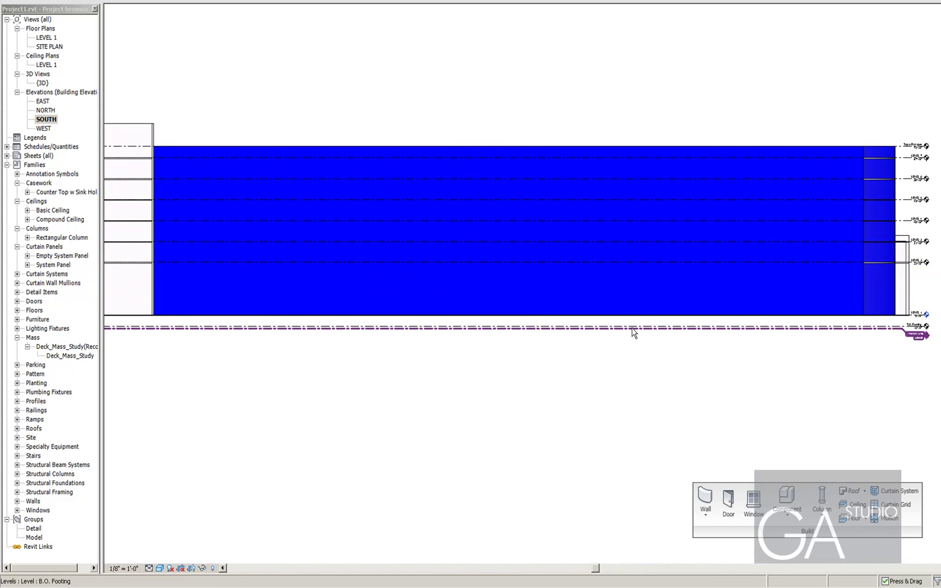
Place three horizontal curtain grid lines 5' apart on the south curtain wall, the lowest about 24'-1" above Level 1
click(893, 504)
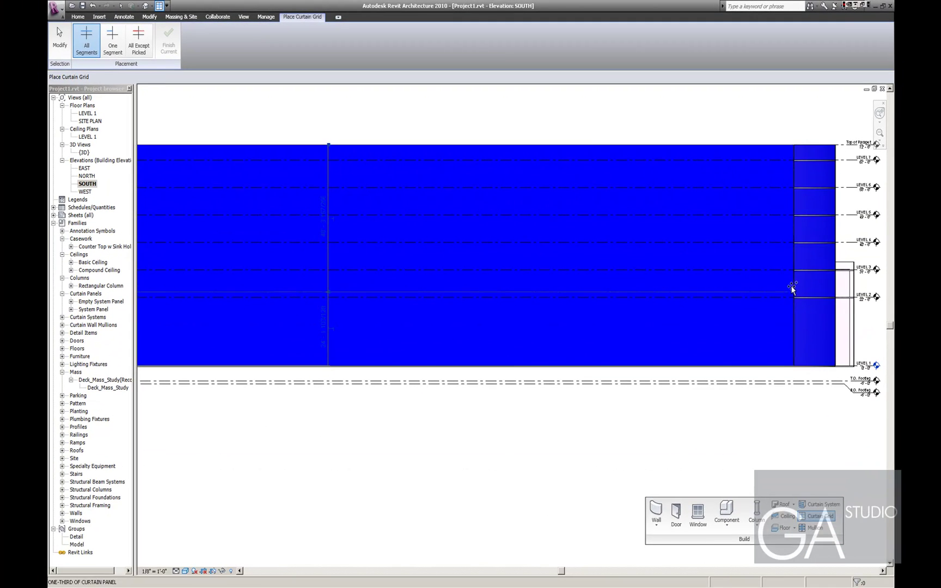
click(837, 362)
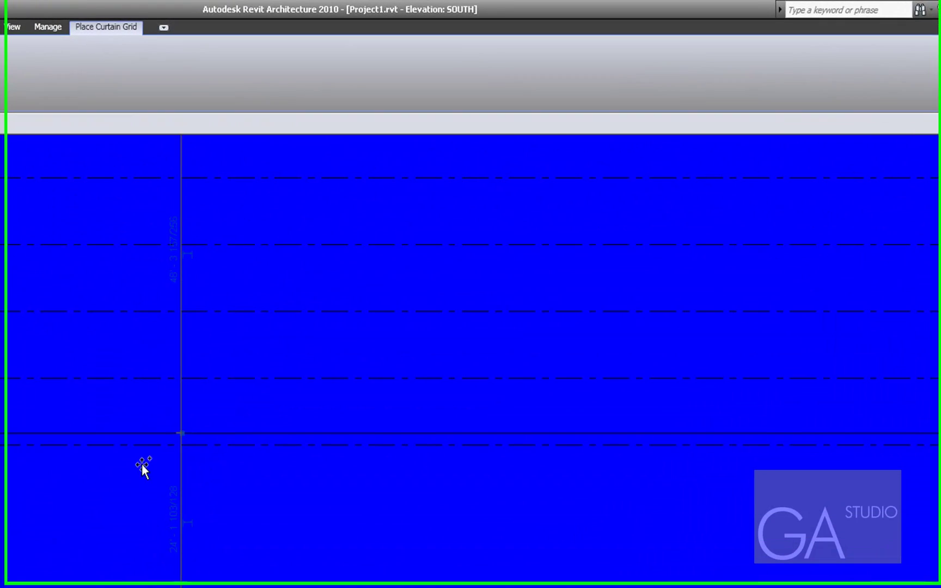
scroll(305, 480, down, 2)
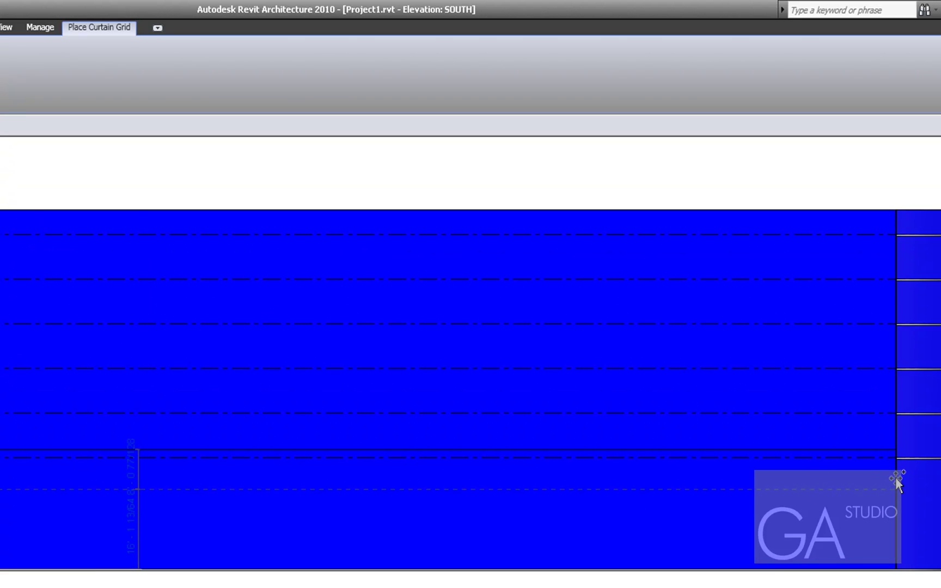
click(895, 400)
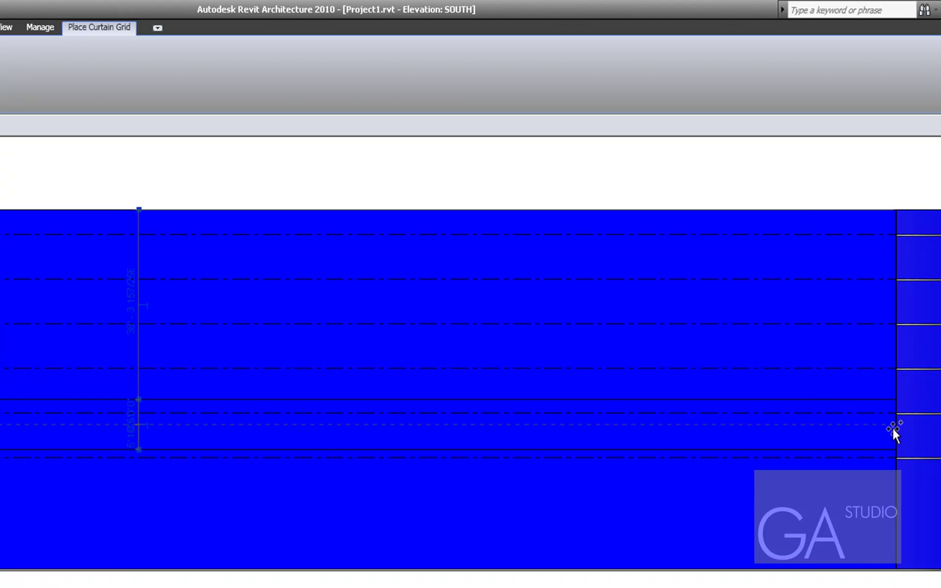
click(895, 427)
scroll(895, 426, down, 1)
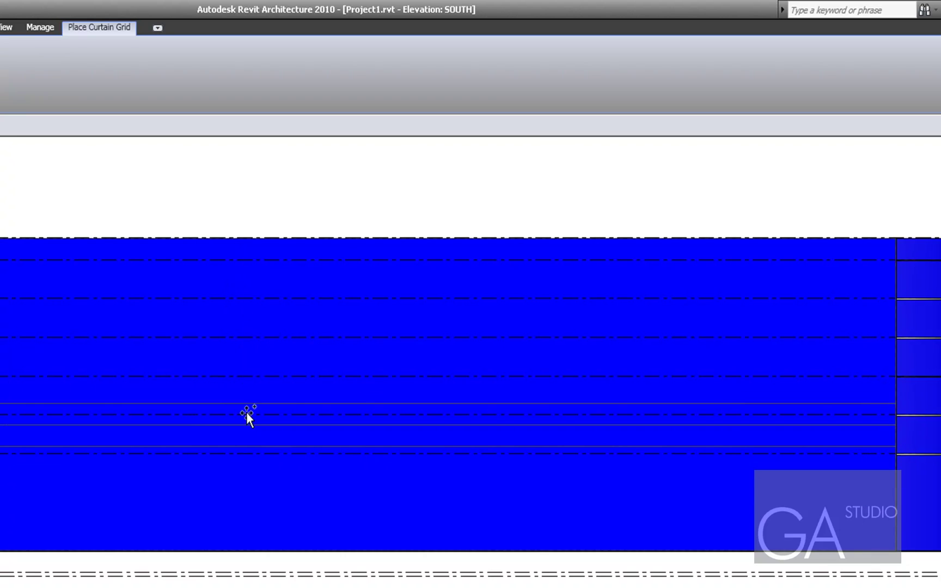
Measure the uppermost curtain grid line from Level 3 and set it 2'-6" above that level
scroll(207, 430, up, 2)
key(Escape)
click(280, 433)
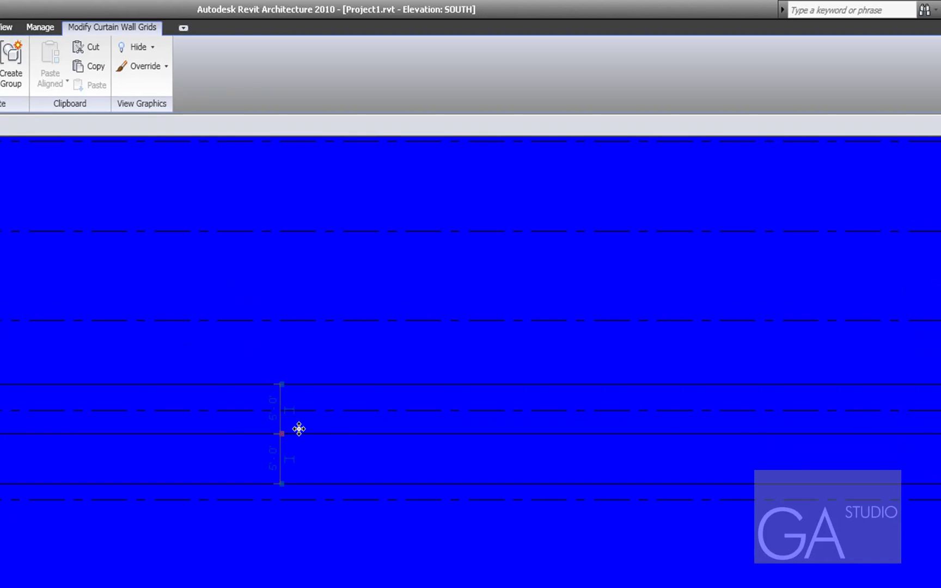
scroll(250, 421, up, 2)
key(Escape)
click(336, 349)
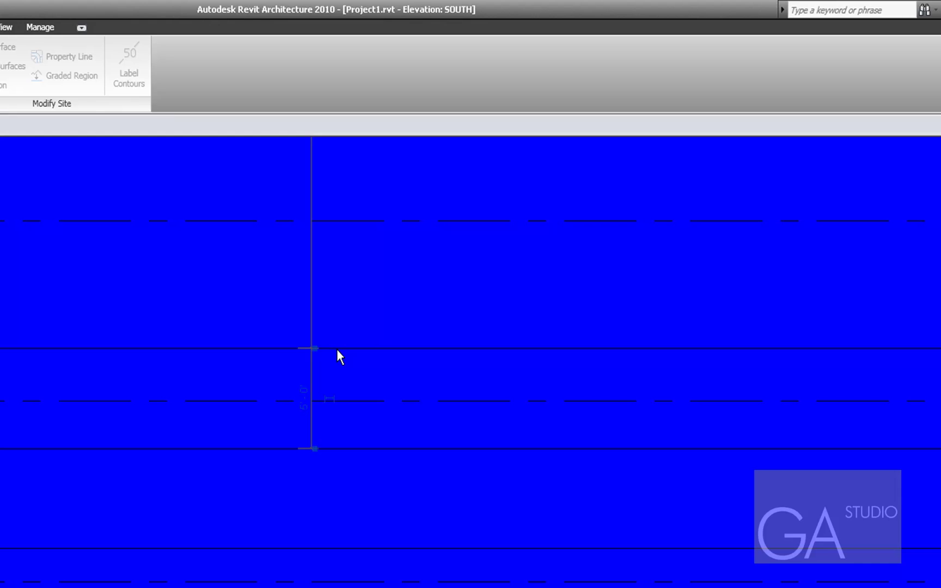
click(345, 405)
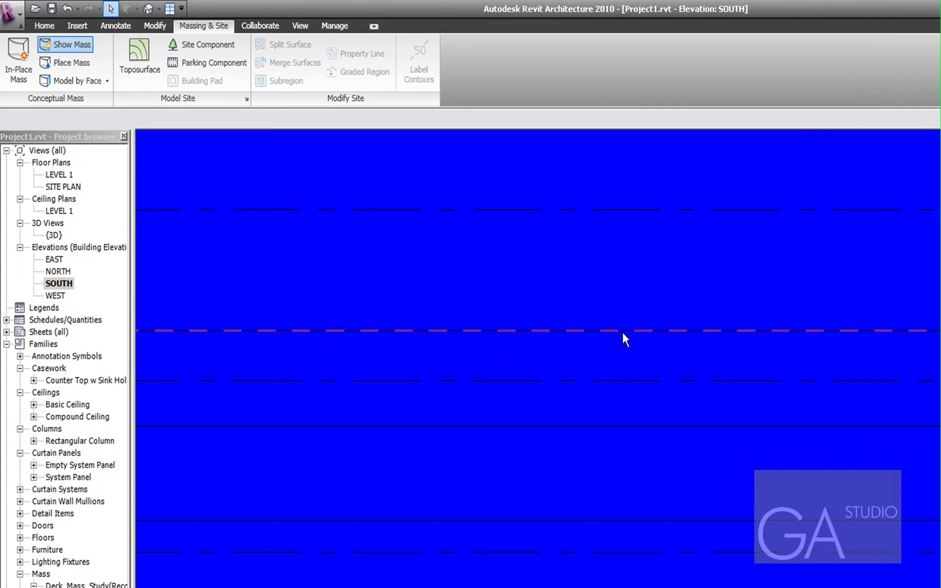
click(340, 349)
drag(597, 425, 595, 380)
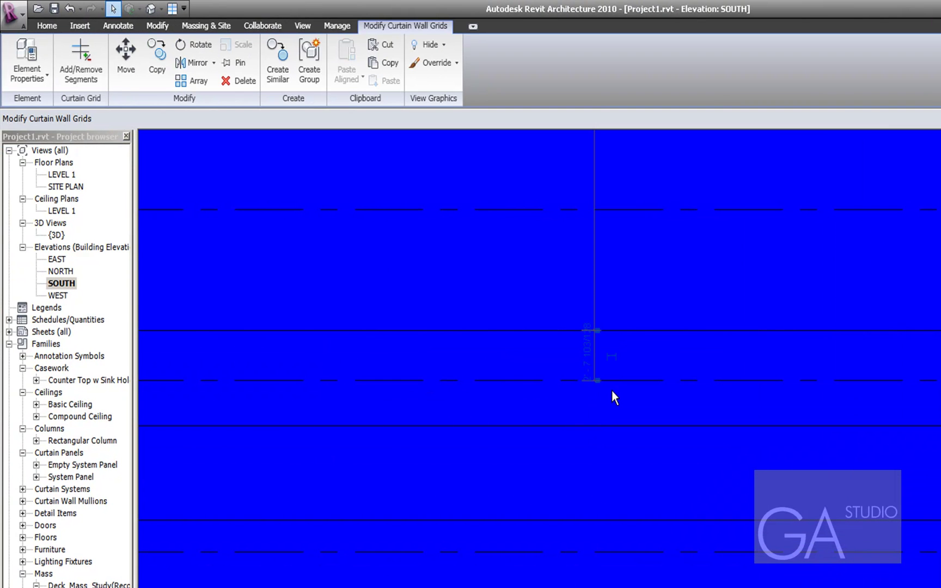
click(586, 354)
text(2'6)
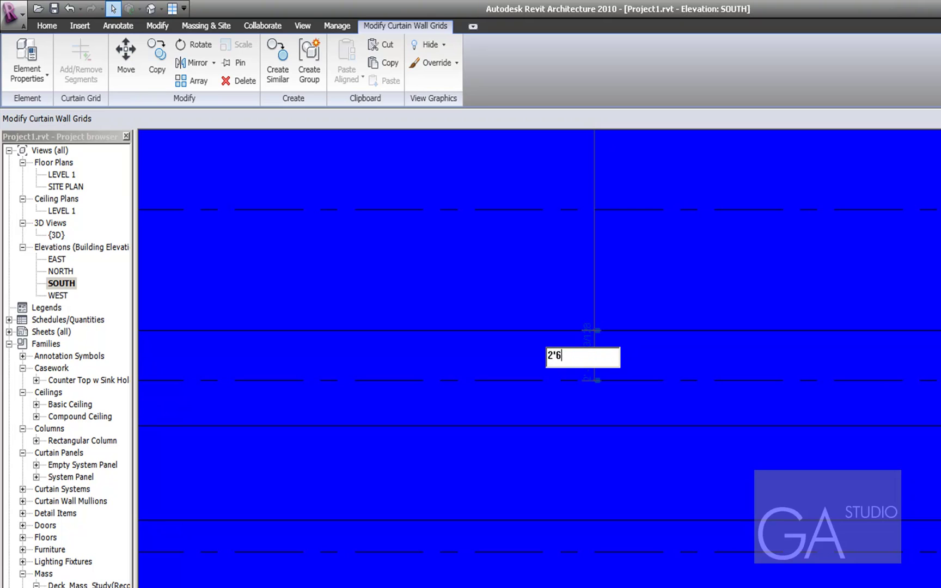
text(' - 6)
key(Return)
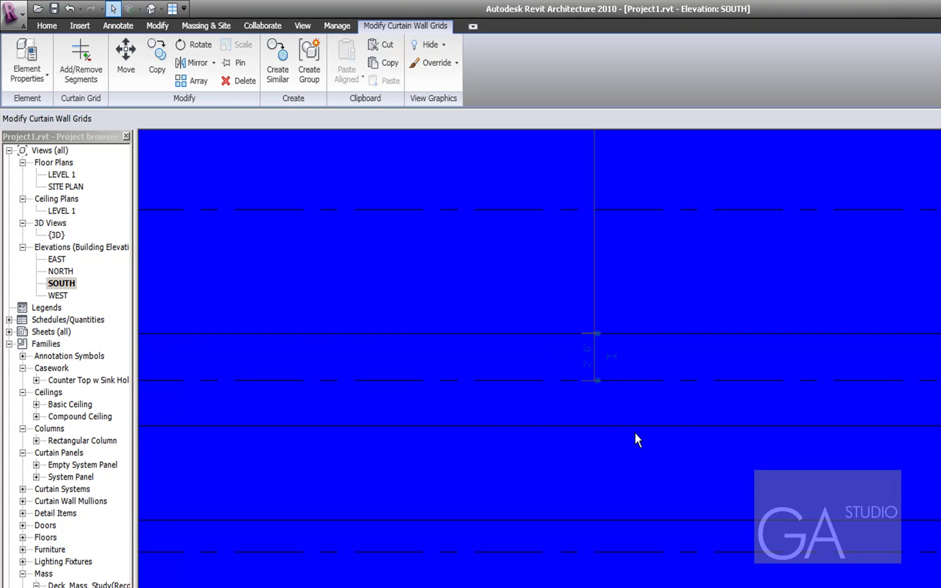
Set the middle curtain grid line 5' below the uppermost grid line
click(634, 434)
click(630, 426)
click(586, 381)
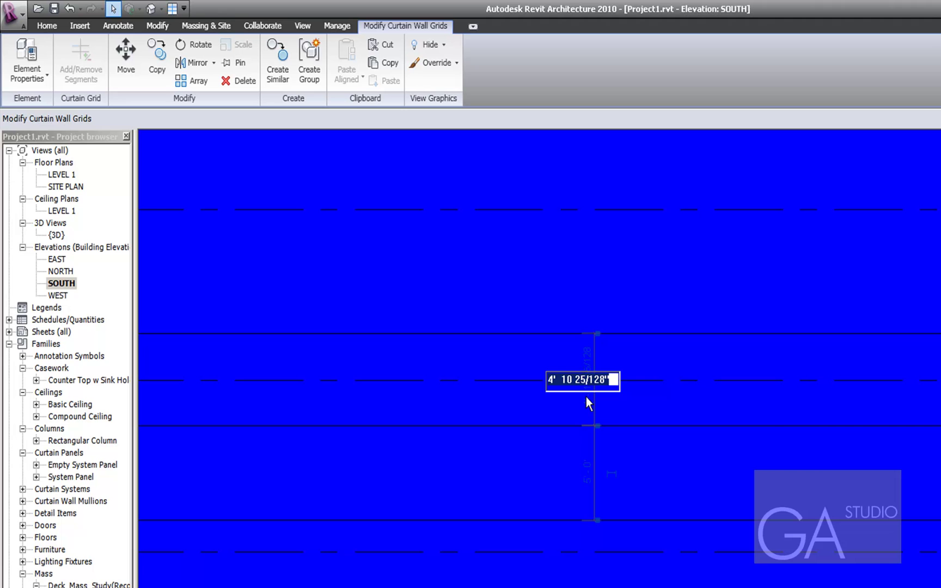
text(5)
key(Return)
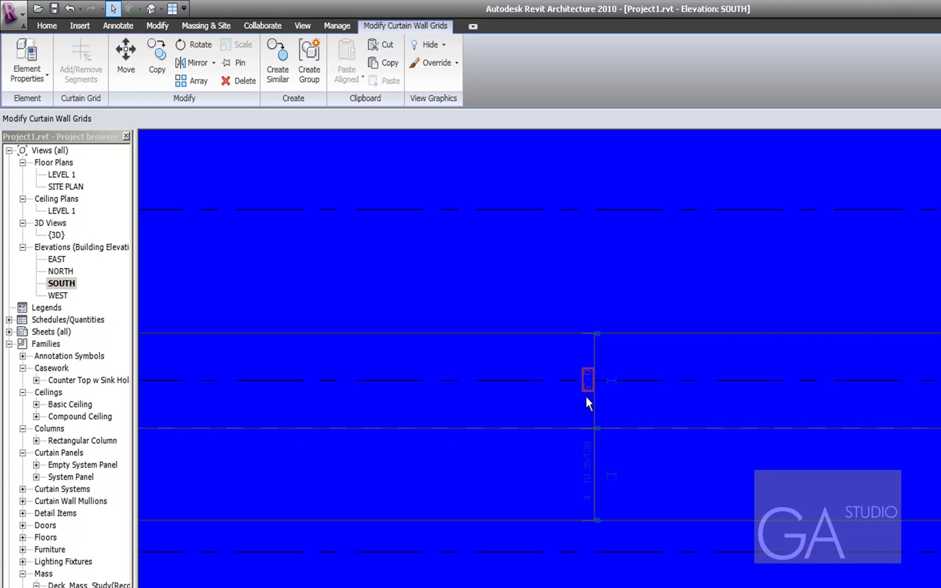
click(559, 312)
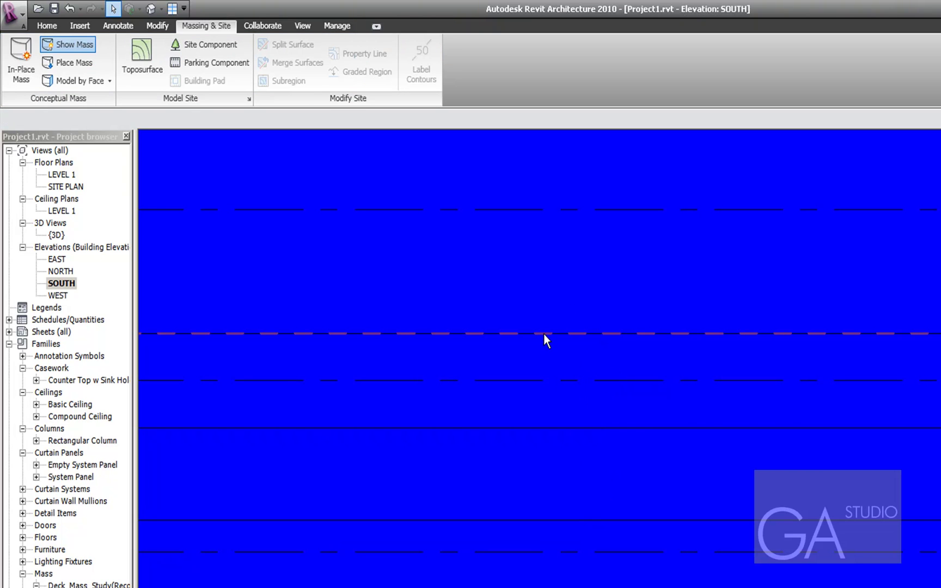
Copy the two curtain grid lines around Level 3 up 9' from Level 3 to Level 4
click(543, 333)
click(543, 427)
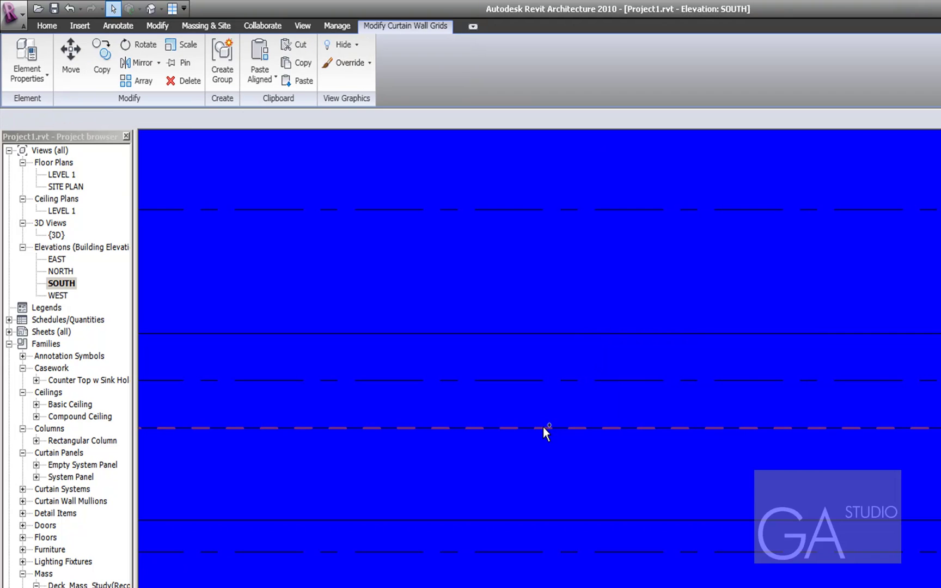
scroll(318, 432, down, 4)
click(97, 63)
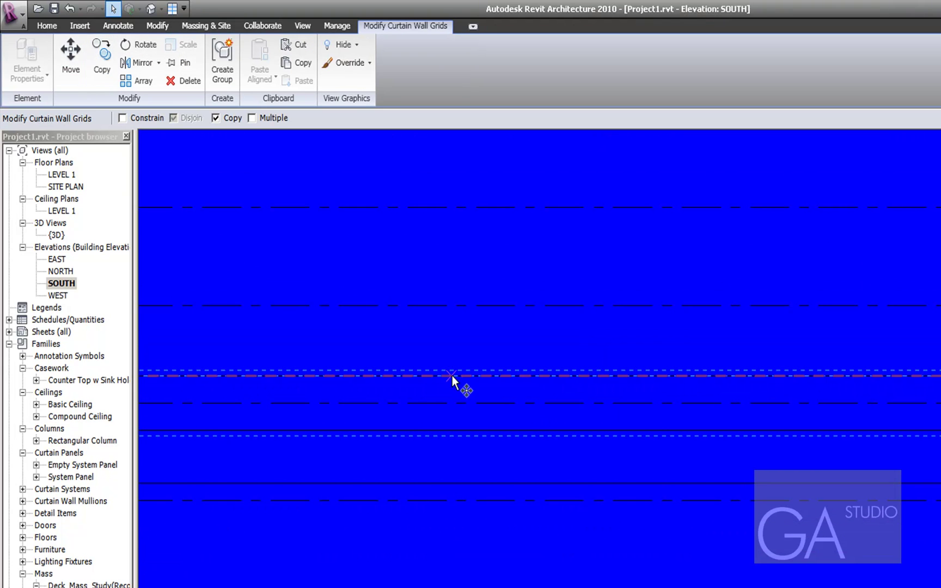
click(453, 403)
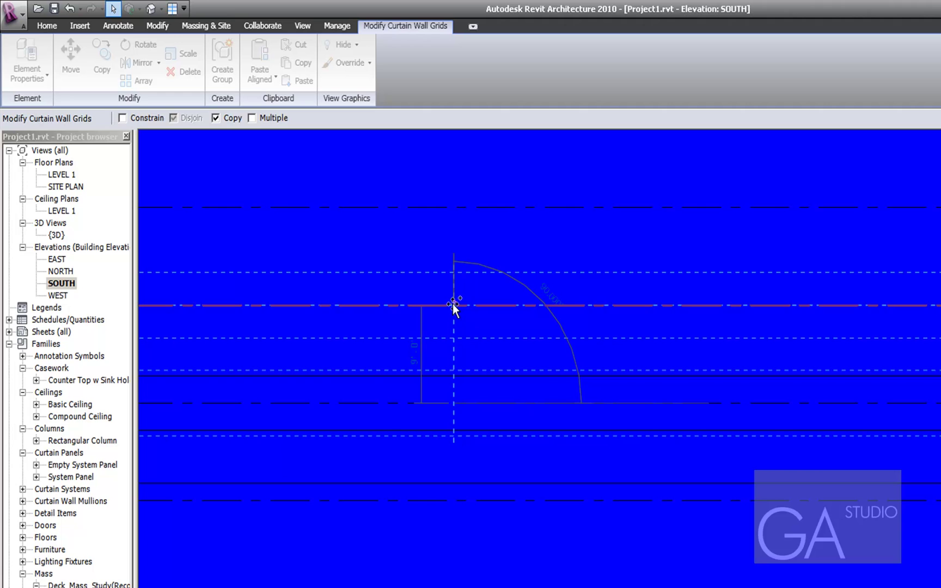
click(453, 305)
scroll(600, 564, down, 2)
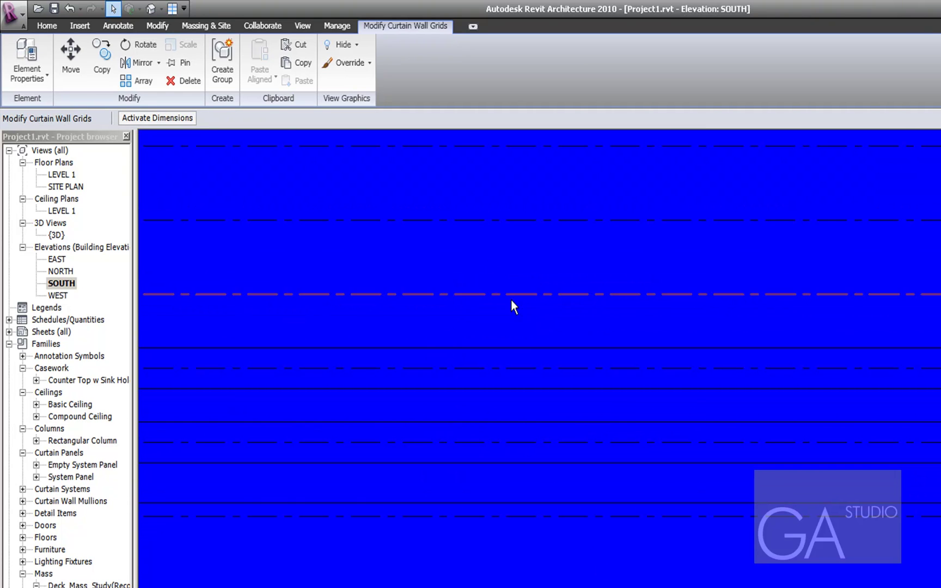
Copy the pair of grid lines around Level 4 with the Multiple option to Levels 5, 6 and 7
click(239, 206)
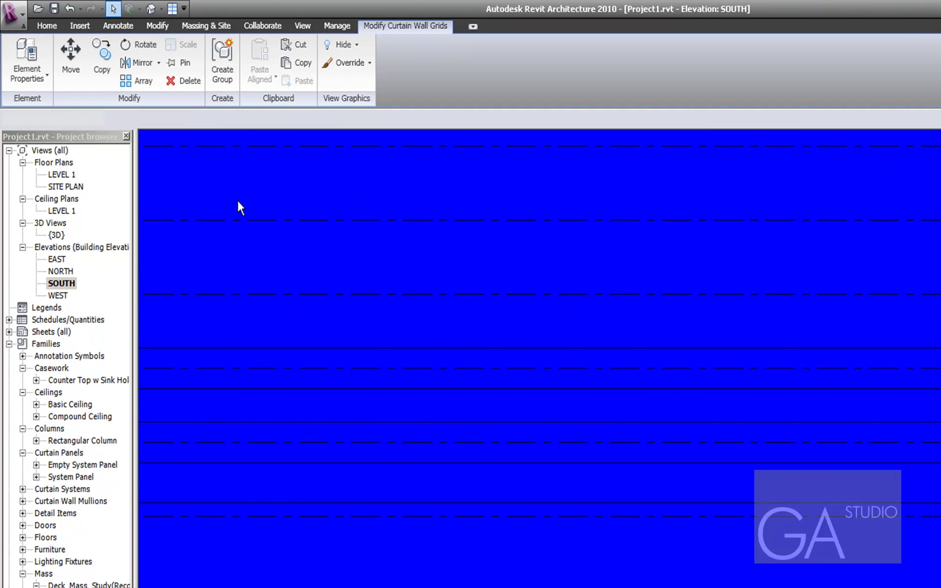
click(436, 346)
ctrl+click(448, 389)
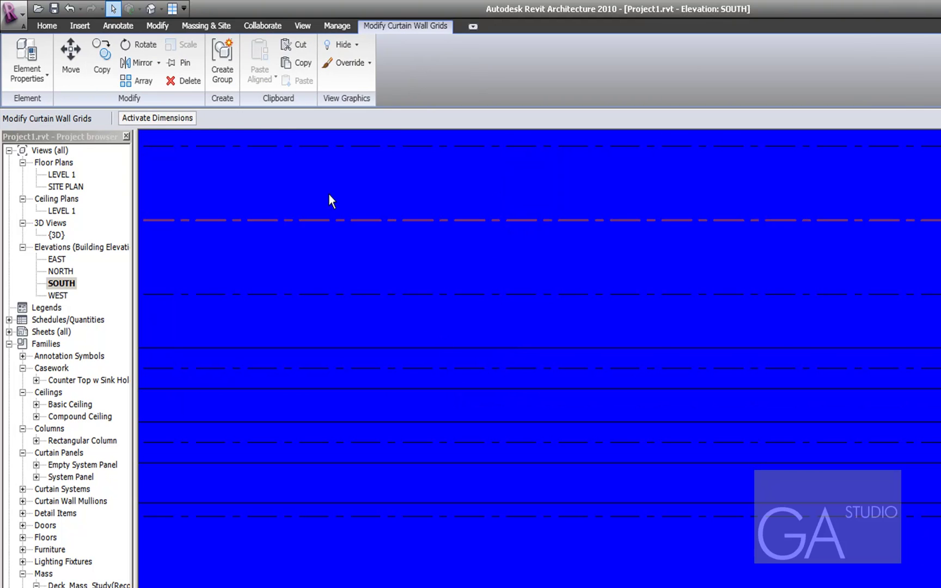
click(103, 58)
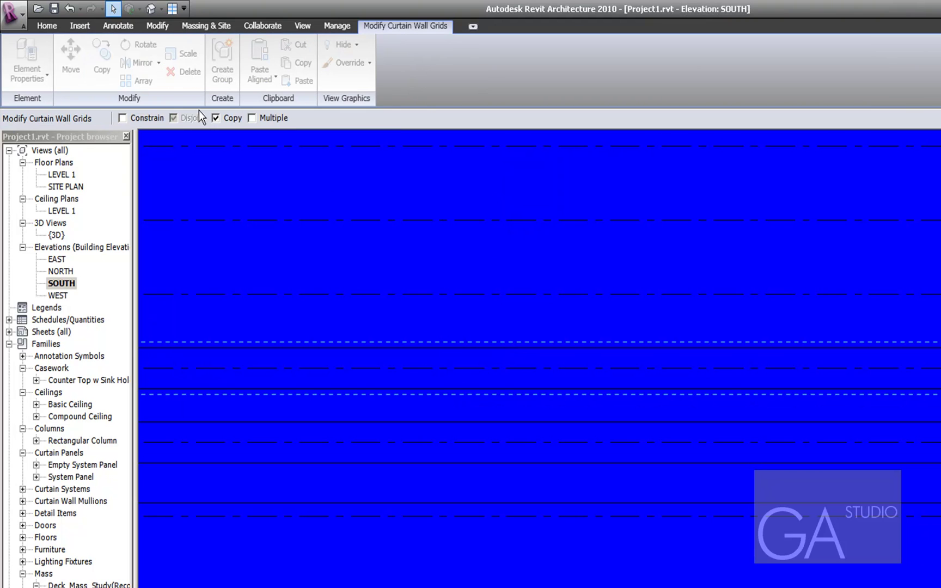
click(252, 117)
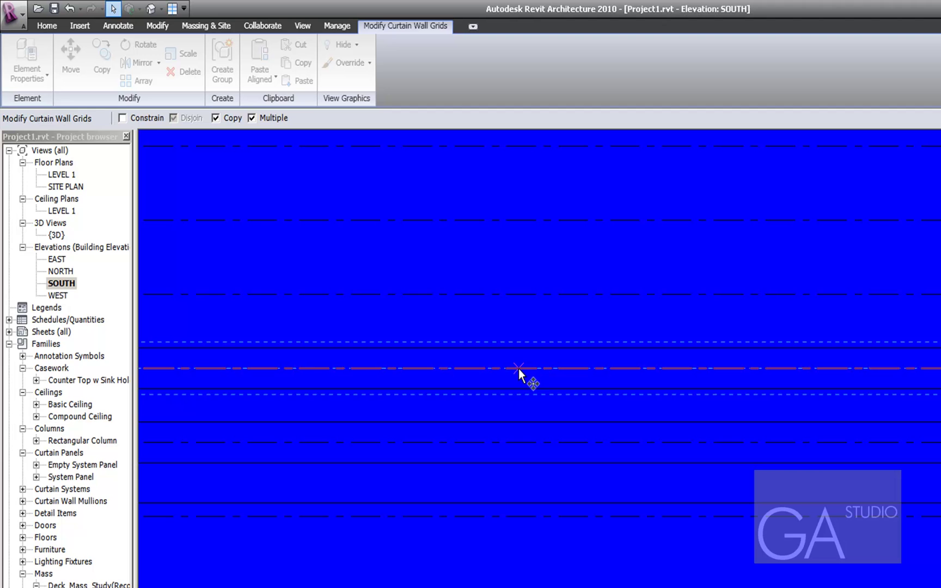
click(459, 368)
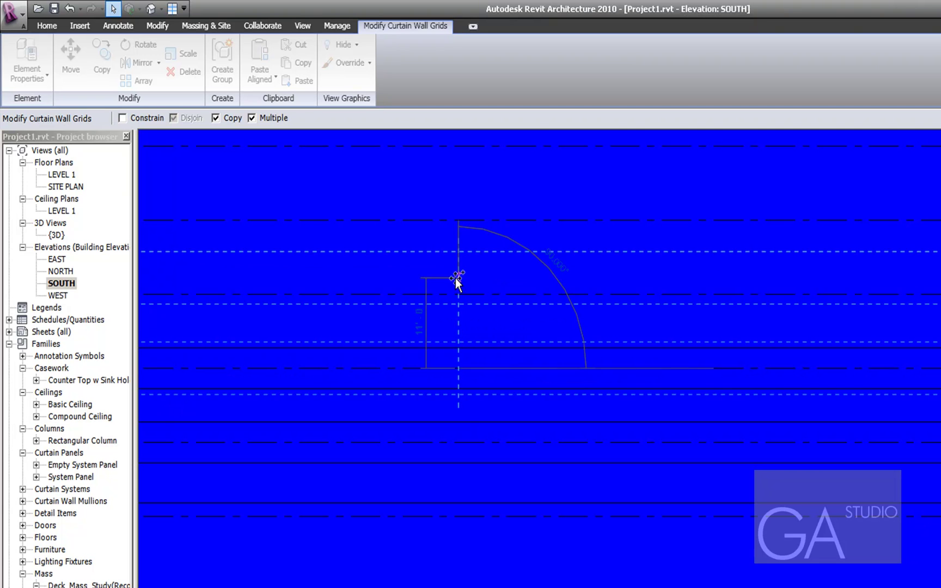
click(456, 295)
click(456, 222)
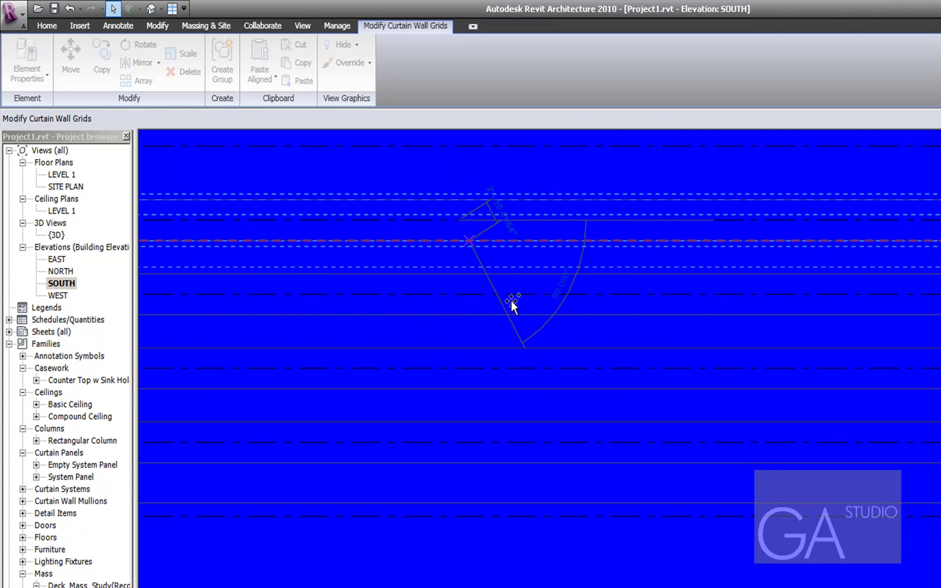
scroll(547, 390, down, 1)
scroll(547, 390, down, 1)
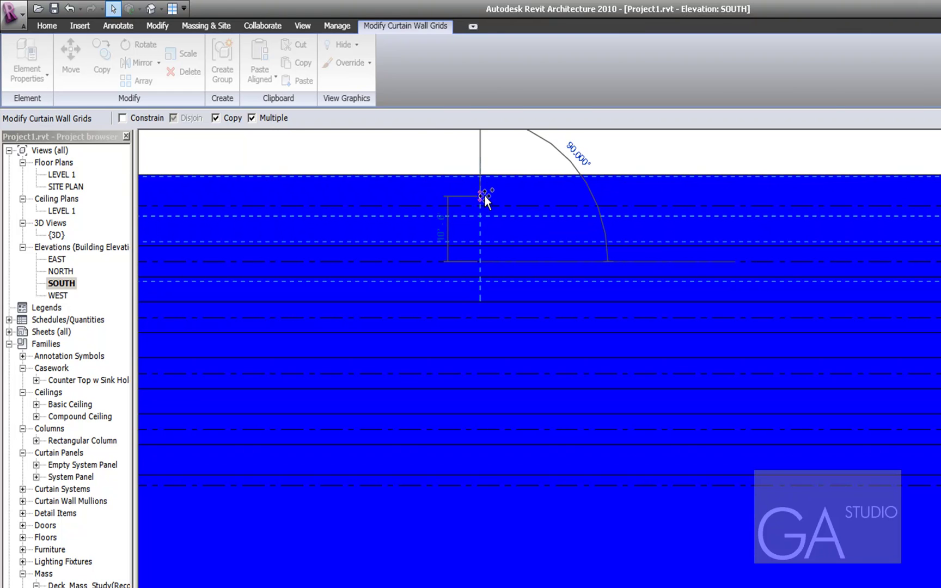
click(484, 207)
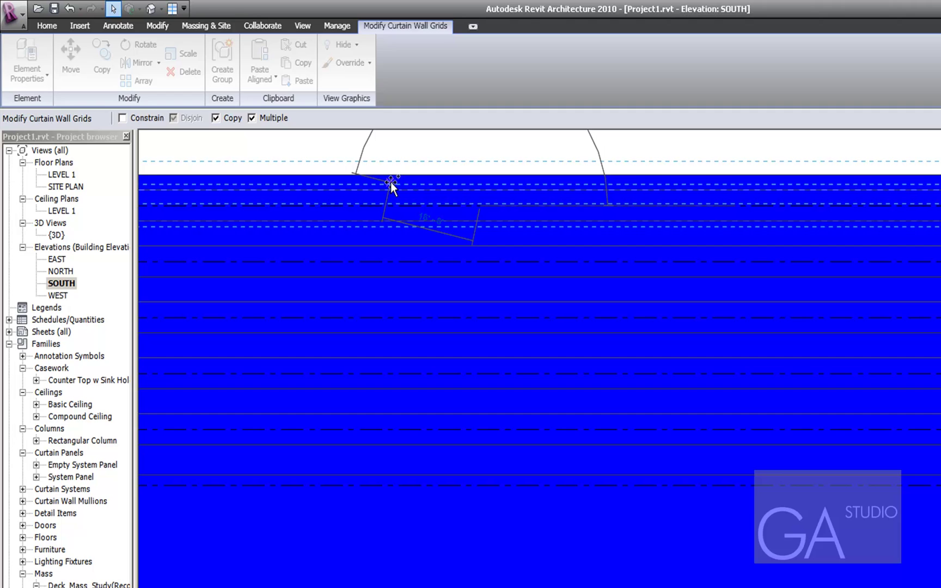
key(Escape)
key(Escape)
Delete the topmost curtain grid line, between Level 7 and the top of the parapet
click(426, 191)
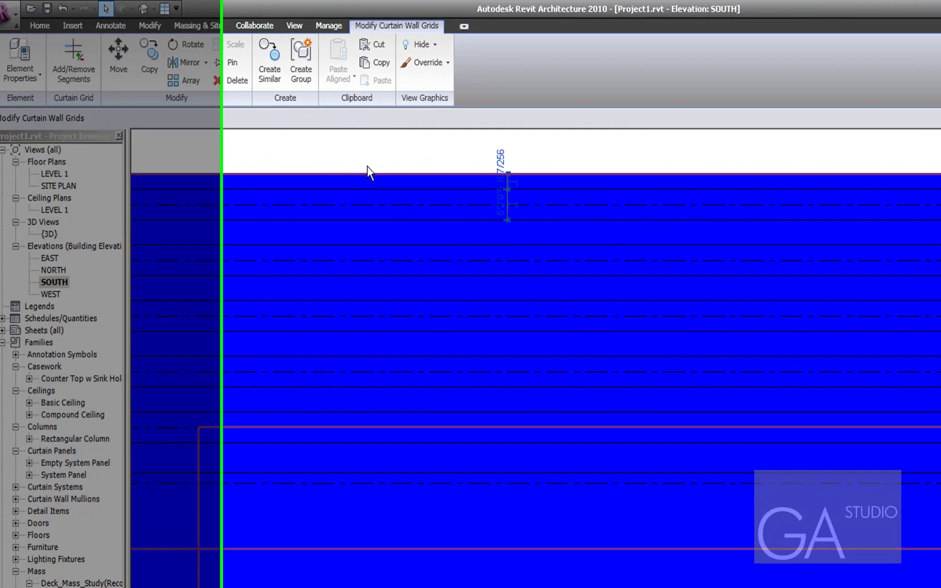
key(Delete)
scroll(288, 432, down, 1)
middle_drag(734, 539, 580, 526)
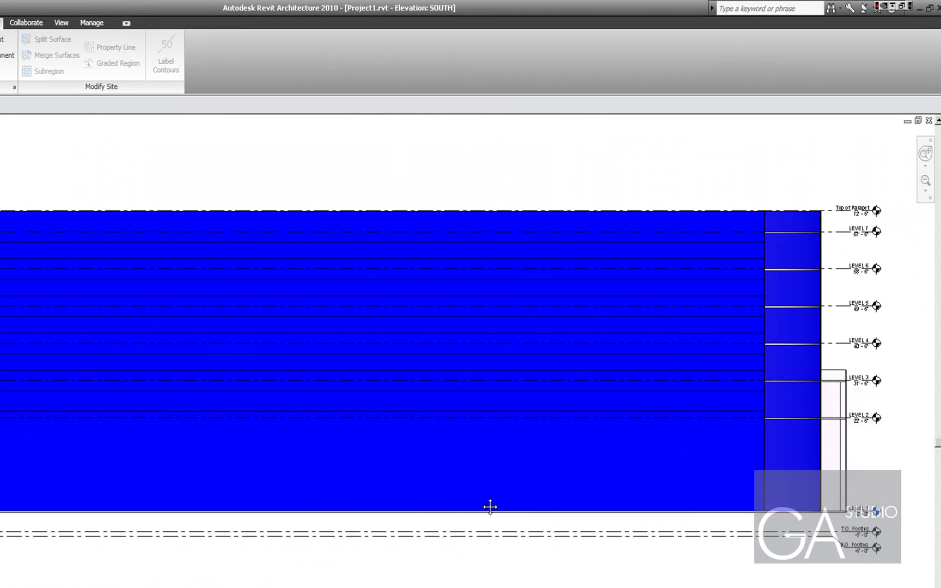
Change the lowest glazed panel of the south curtain wall to the Basic Wall type Exterior - Brick on CMU
scroll(924, 360, up, 2)
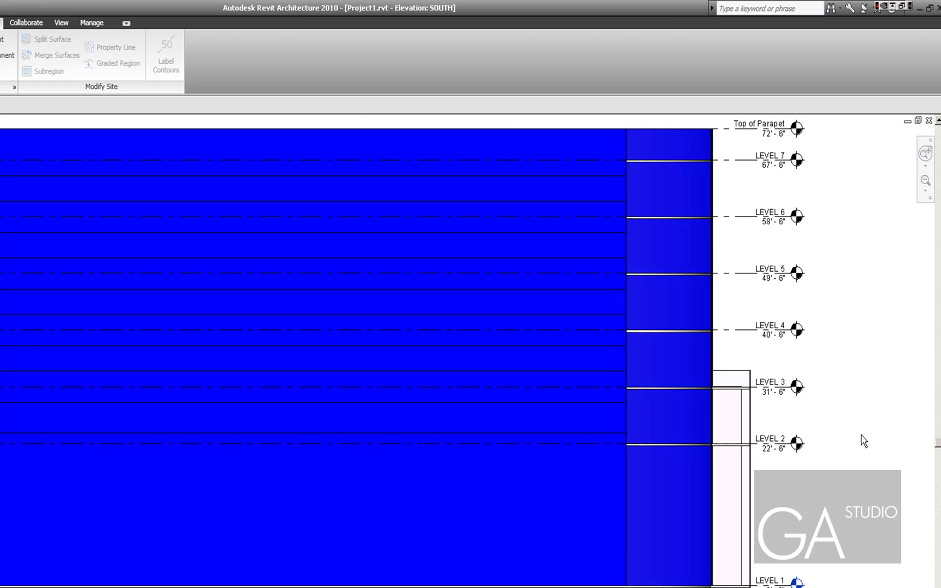
click(590, 441)
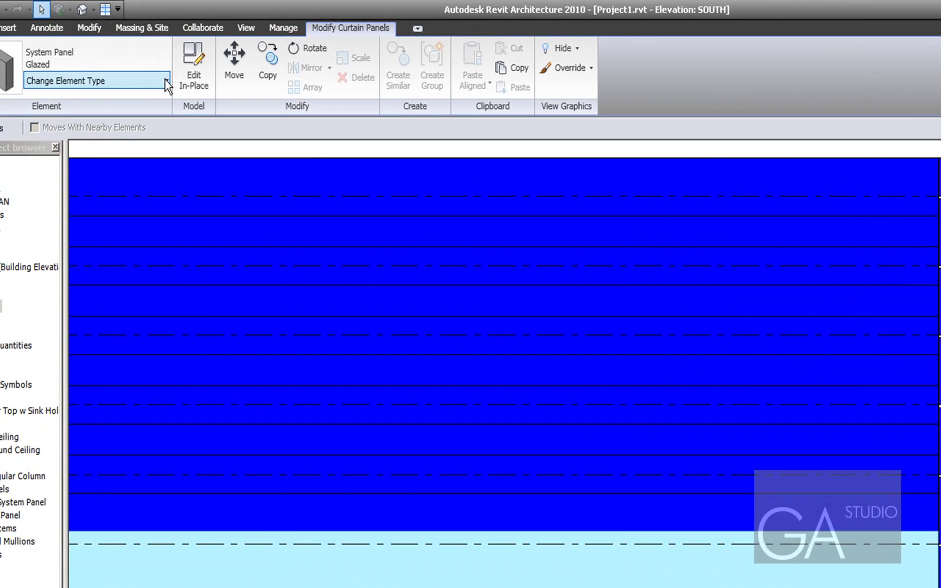
click(166, 82)
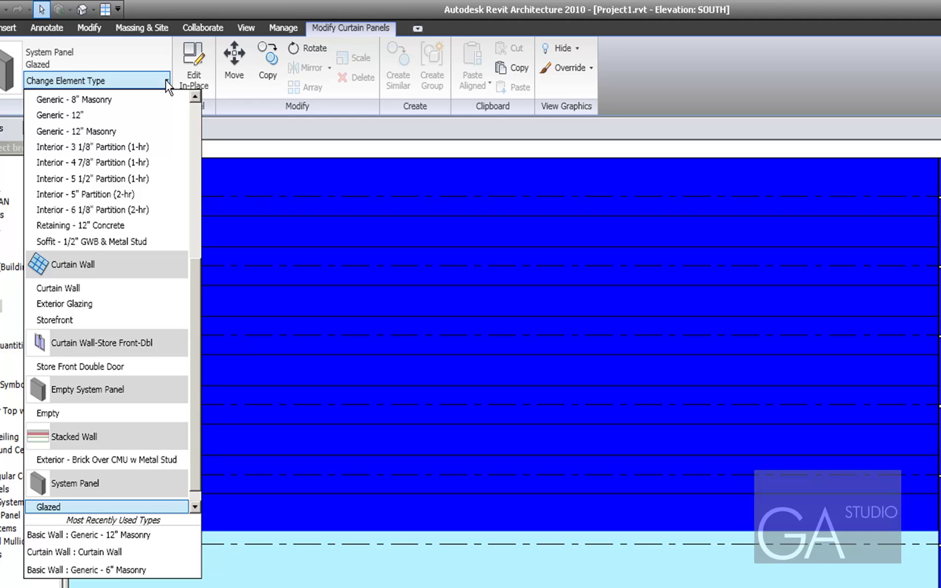
drag(191, 478, 193, 283)
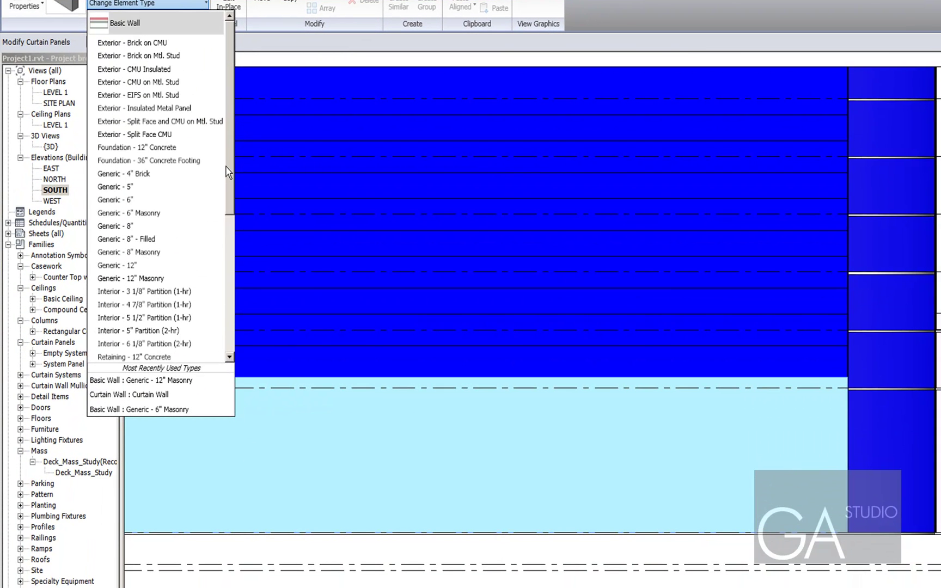
click(174, 46)
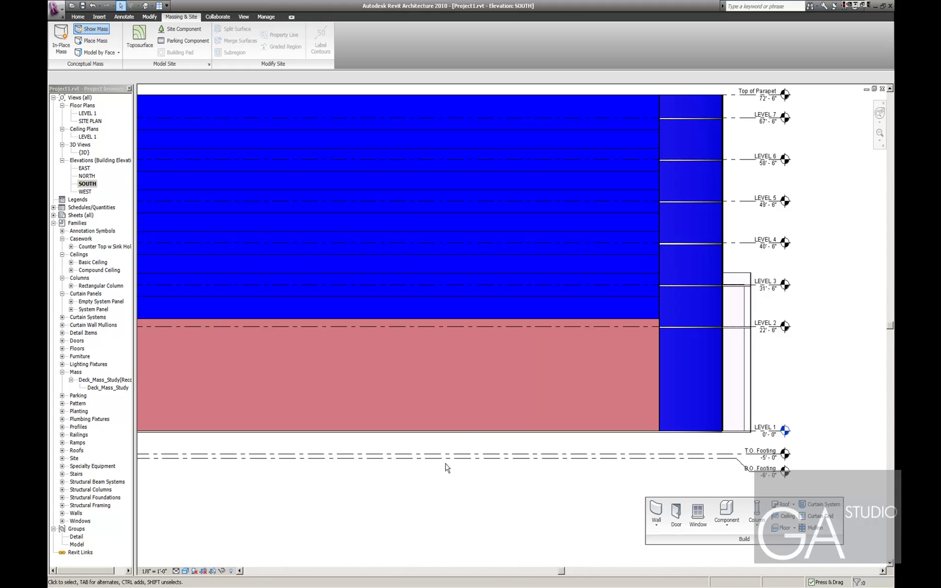
Match the bottom brick panel's type onto the panels at Levels 3, 4, 5 and 6 and the top panel at Level 7
key(m)
key(a)
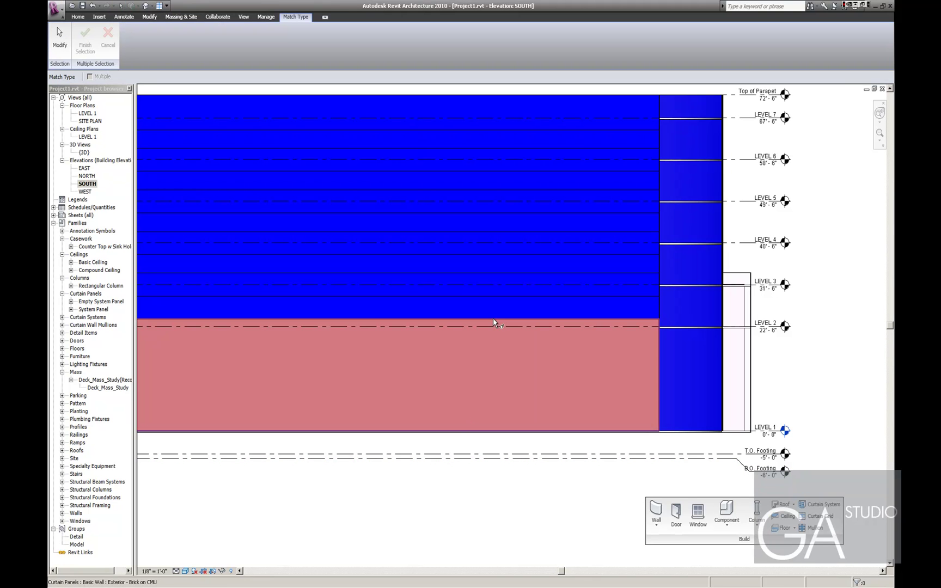
click(494, 323)
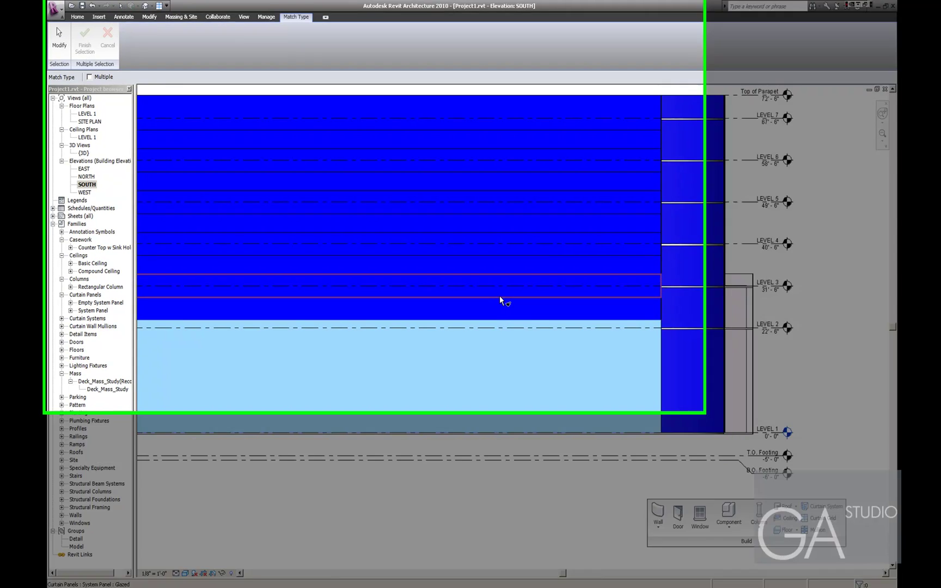
click(499, 296)
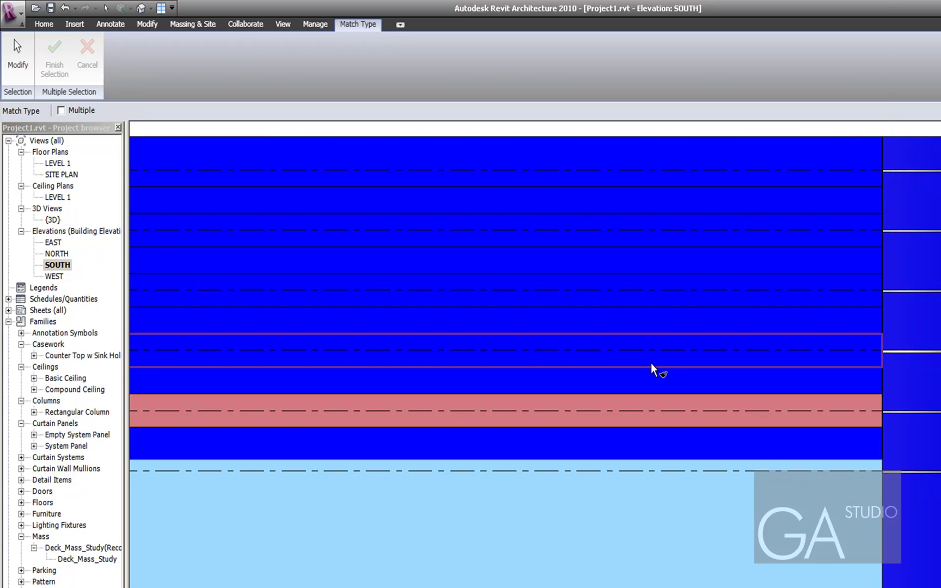
click(651, 364)
click(651, 305)
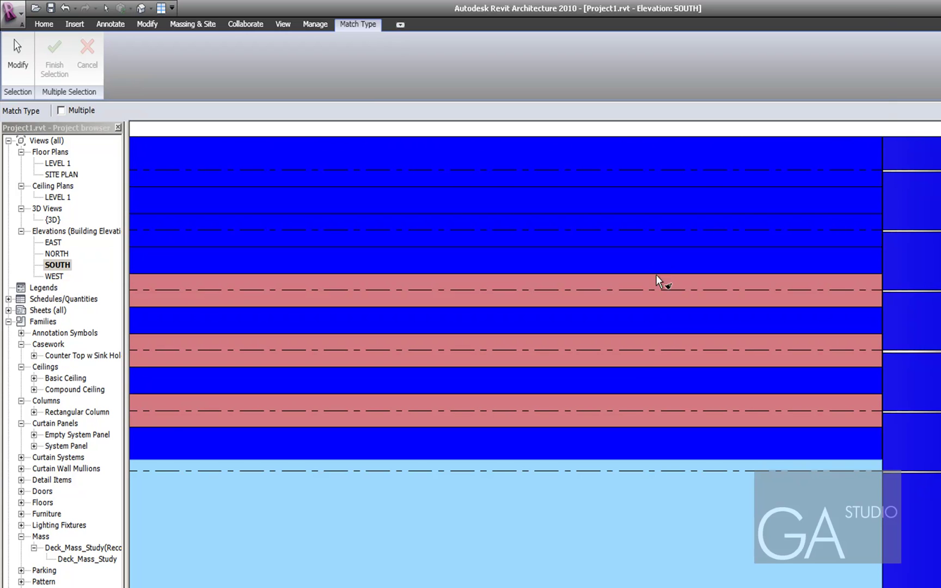
click(658, 240)
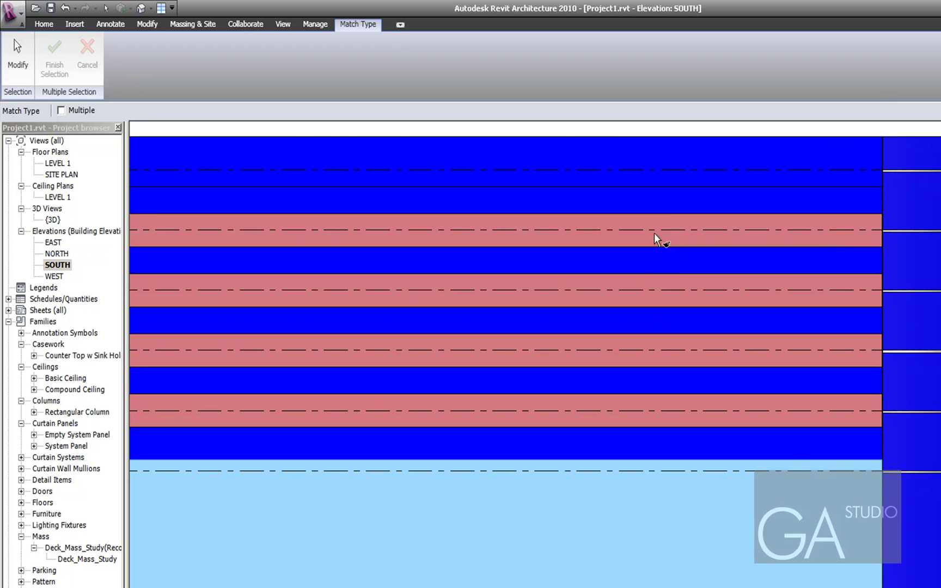
click(656, 184)
scroll(875, 386, down, 3)
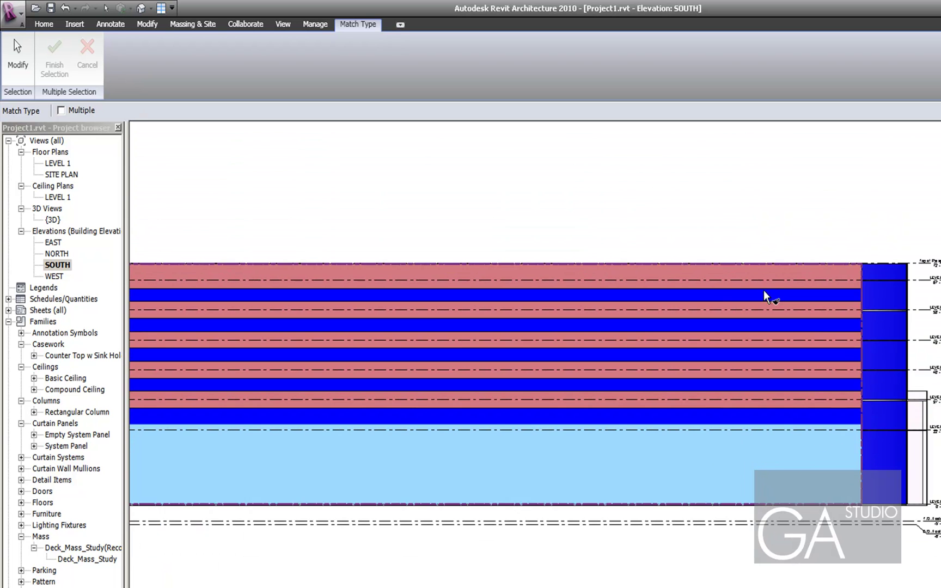
middle_drag(309, 210, 765, 254)
key(Escape)
key(Escape)
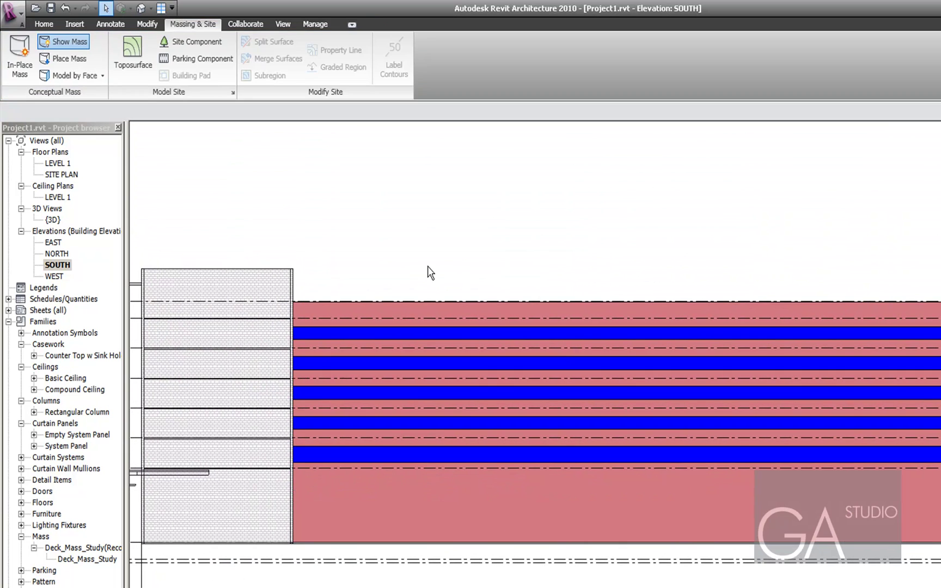
Change the lowest glazed band of the south curtain wall to the Empty System Panel type Empty
scroll(525, 552, up, 3)
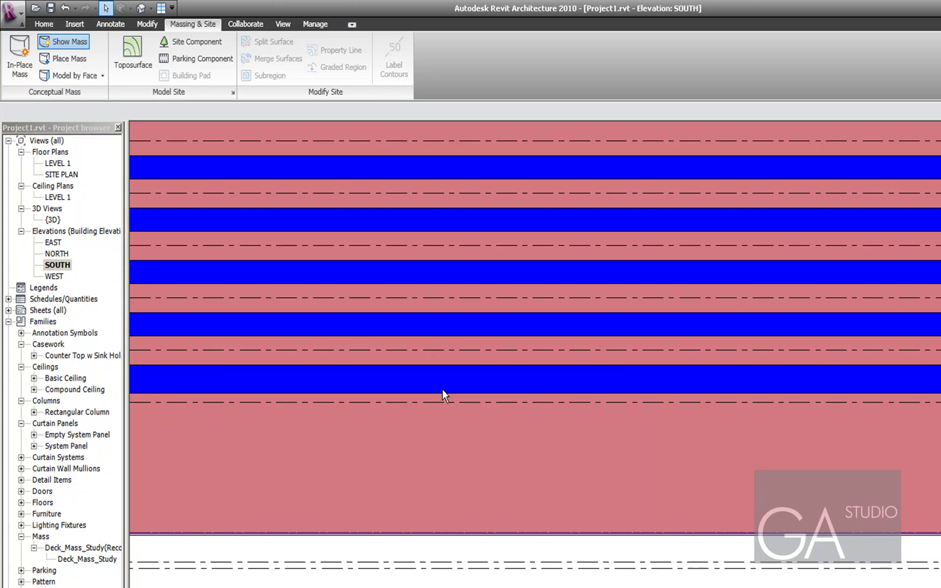
click(441, 388)
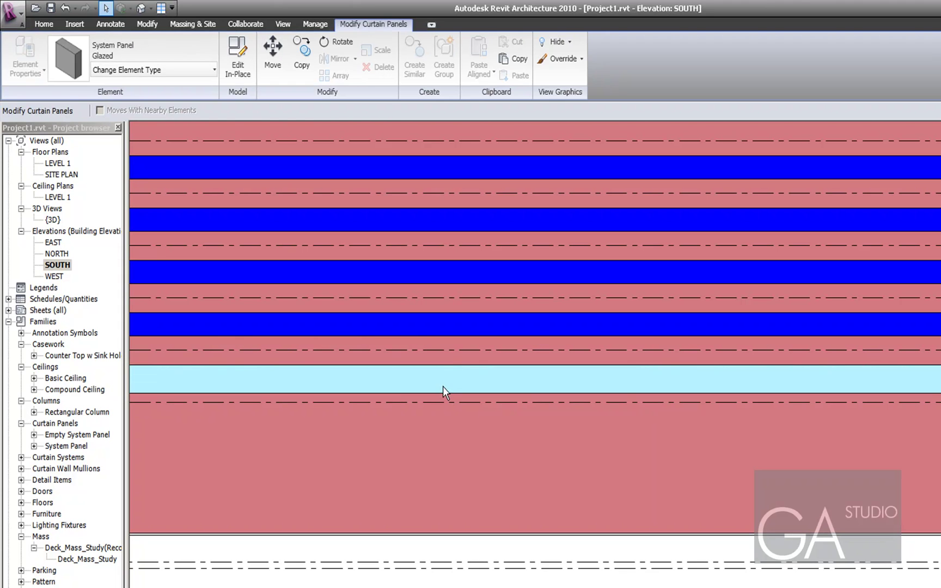
click(205, 69)
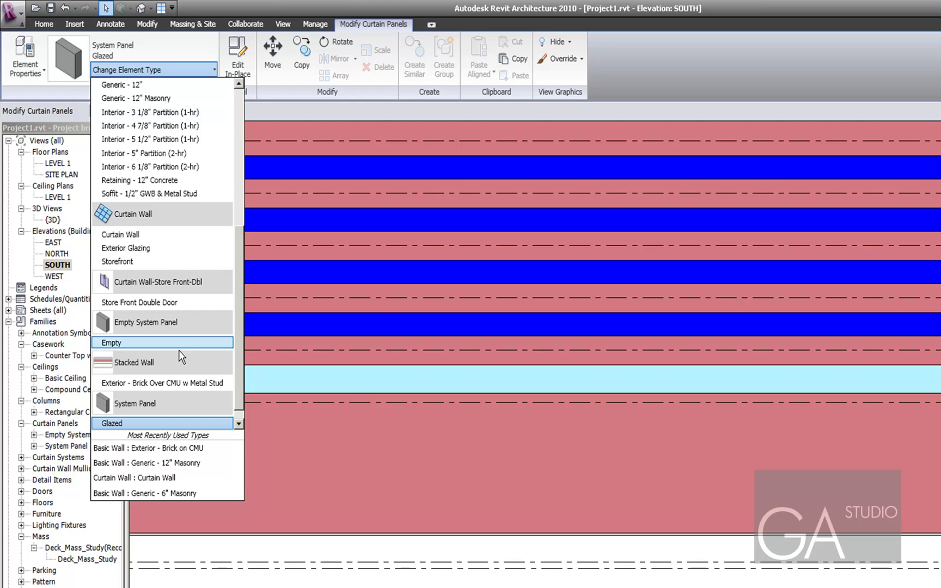
click(202, 341)
click(483, 425)
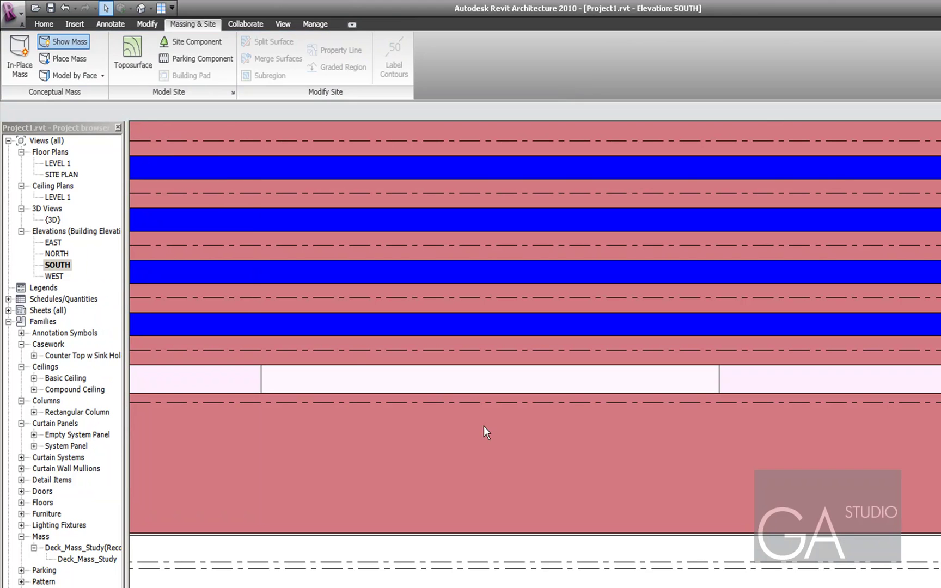
Match the empty panel's type onto the four remaining glazed bands above it in the south curtain wall
key(m)
key(a)
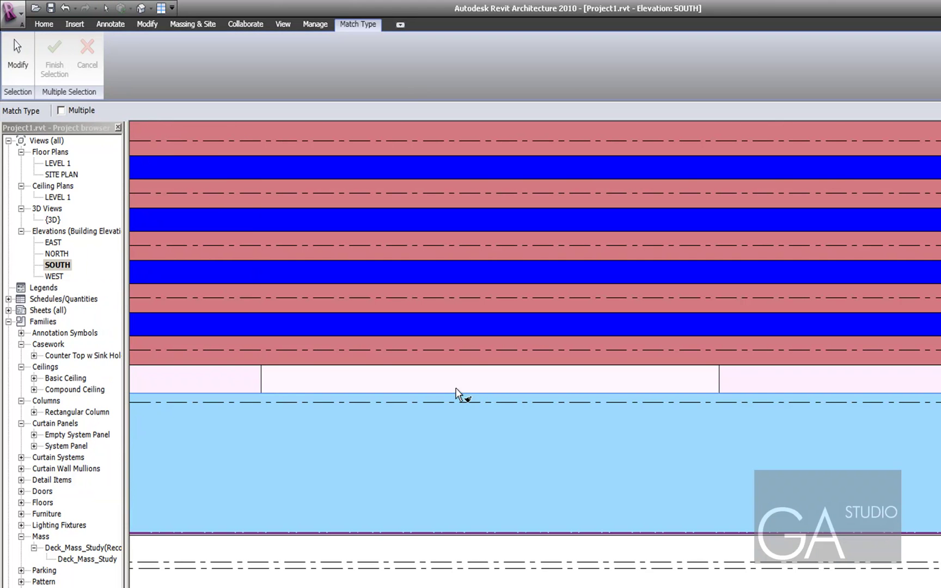
click(457, 399)
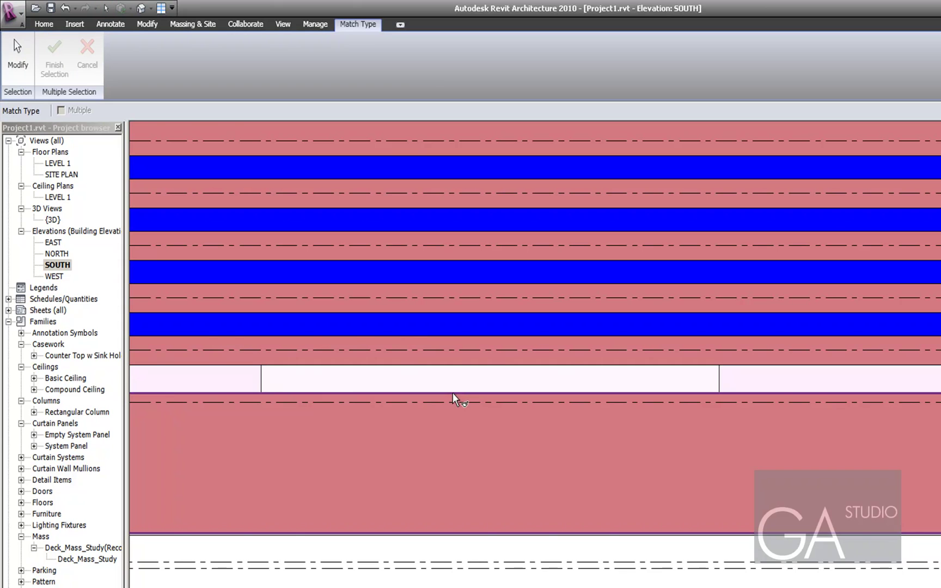
click(453, 392)
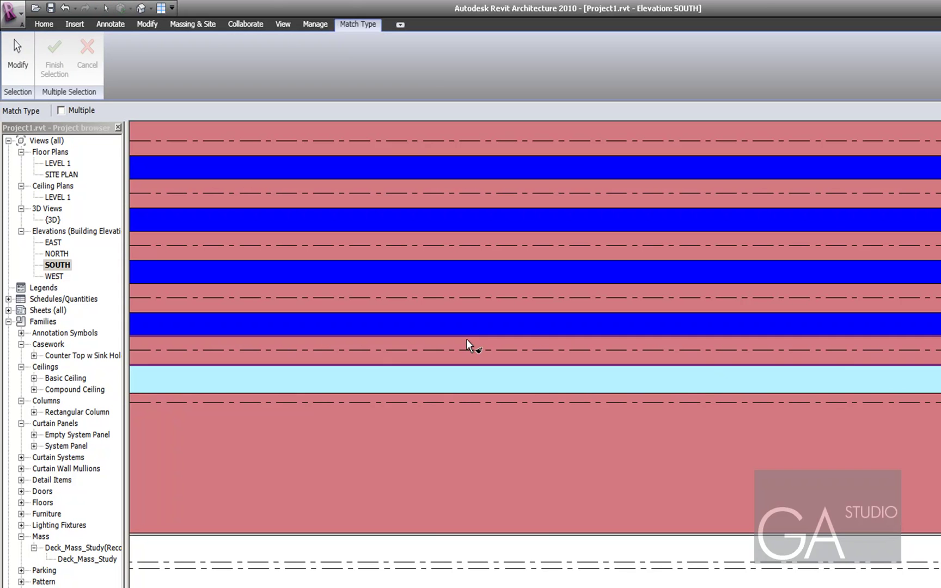
click(466, 338)
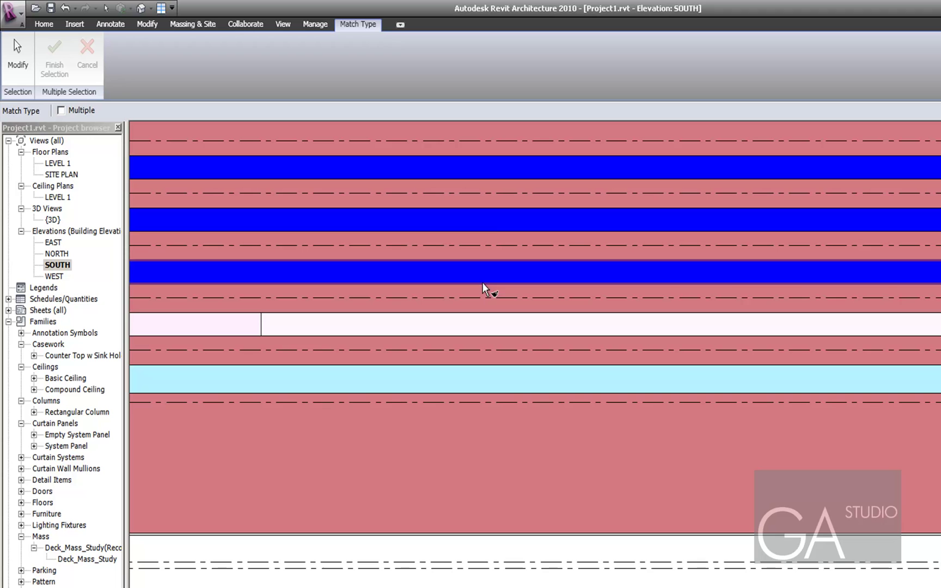
click(483, 282)
click(487, 227)
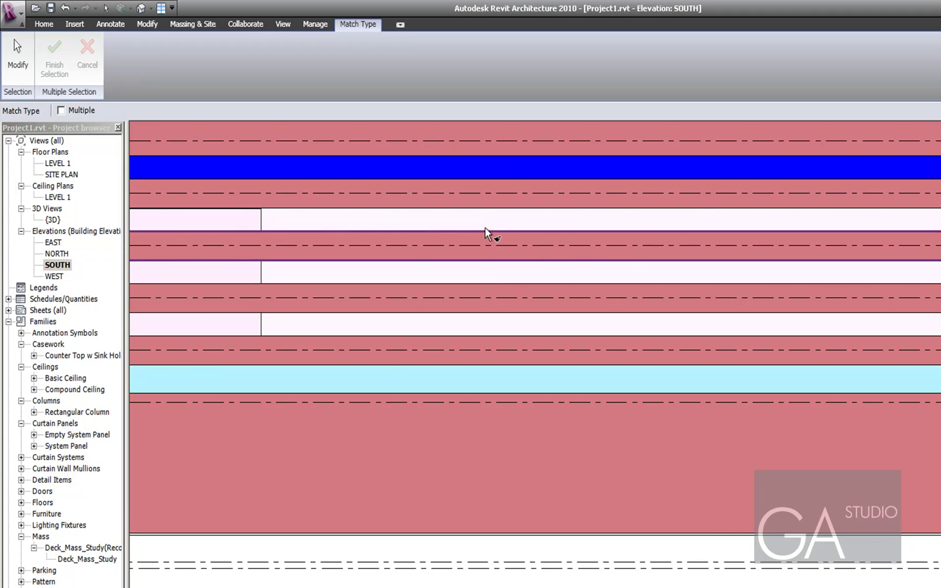
click(485, 175)
scroll(385, 370, down, 3)
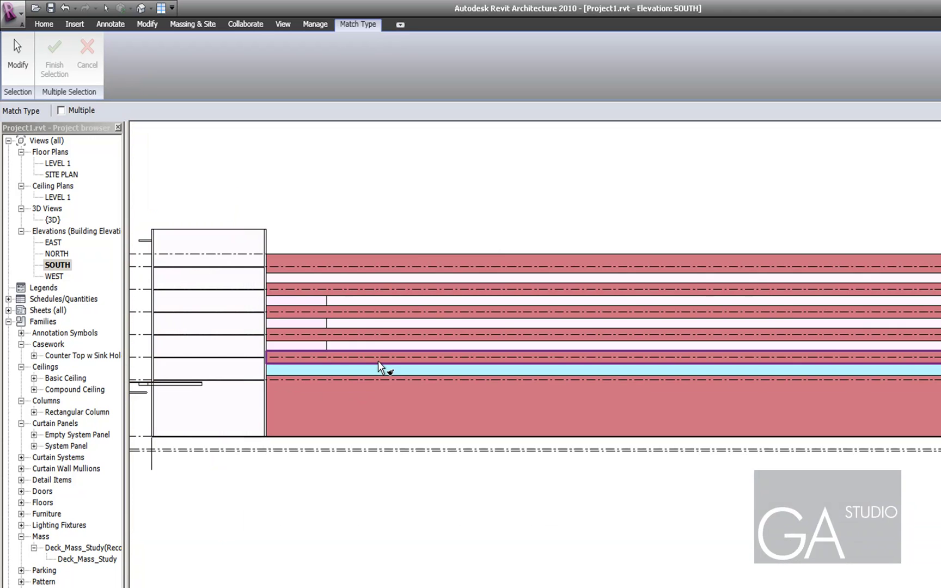
click(429, 180)
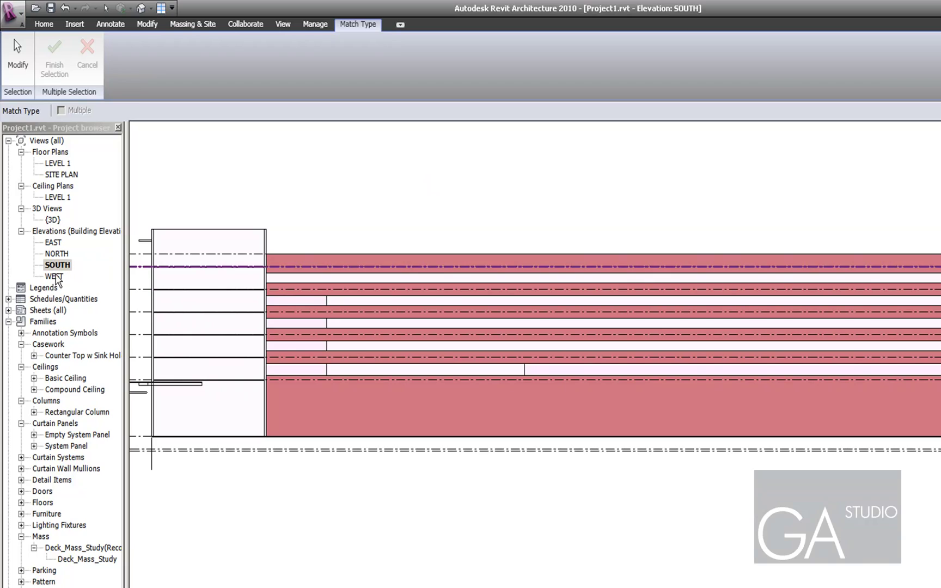
In the 3D view, divide the curved corner curtain wall with vertical grid lines across its width and horizontal grid lines between the floors
double_click(53, 220)
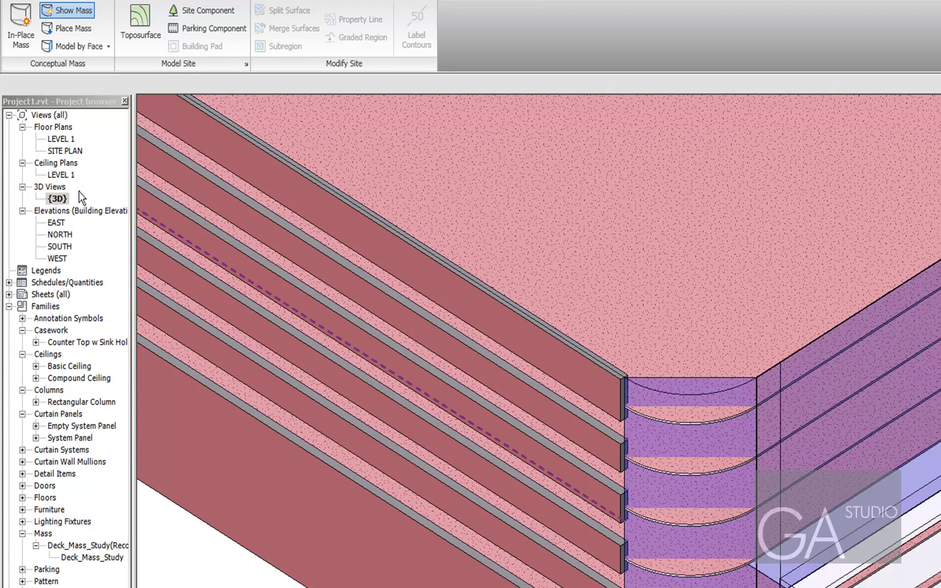
scroll(534, 446, down, 3)
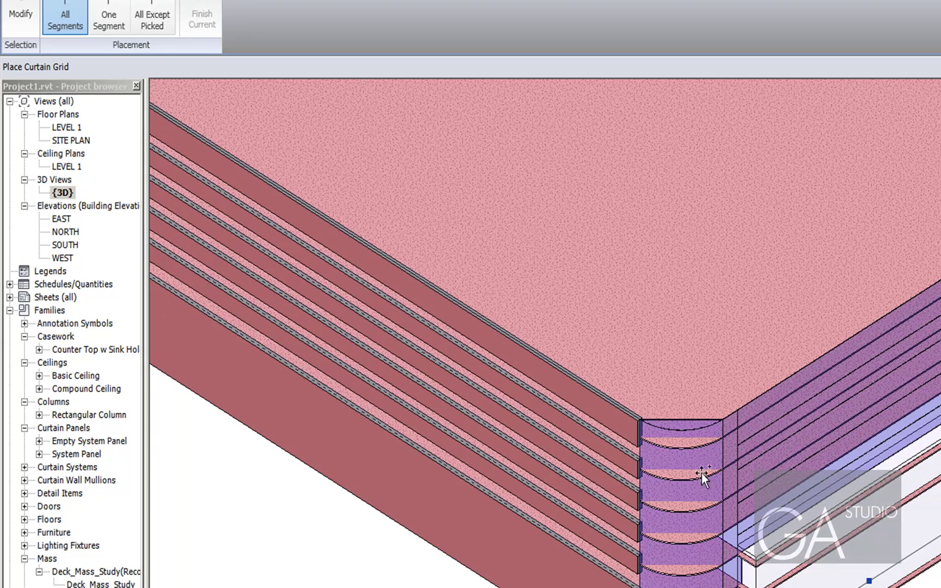
scroll(693, 494, up, 2)
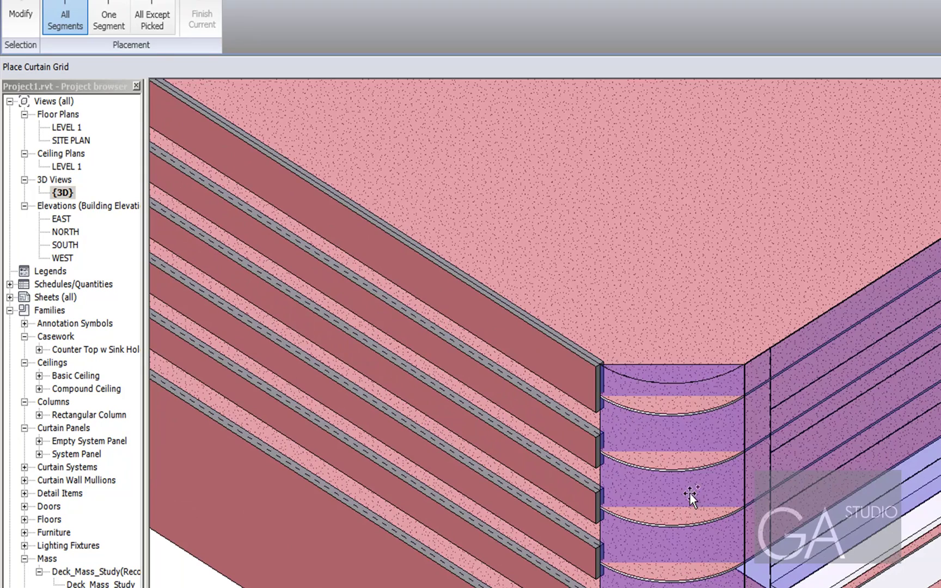
click(670, 368)
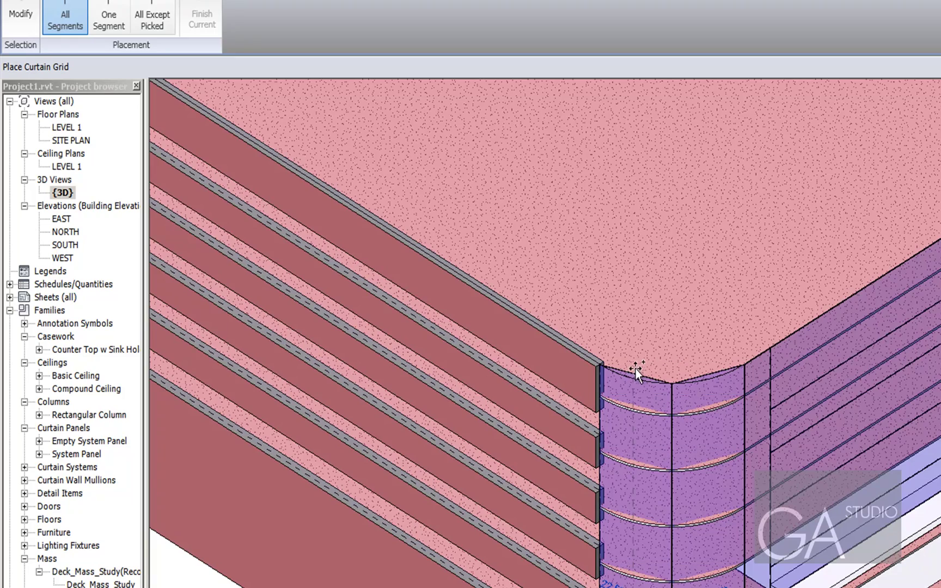
click(634, 370)
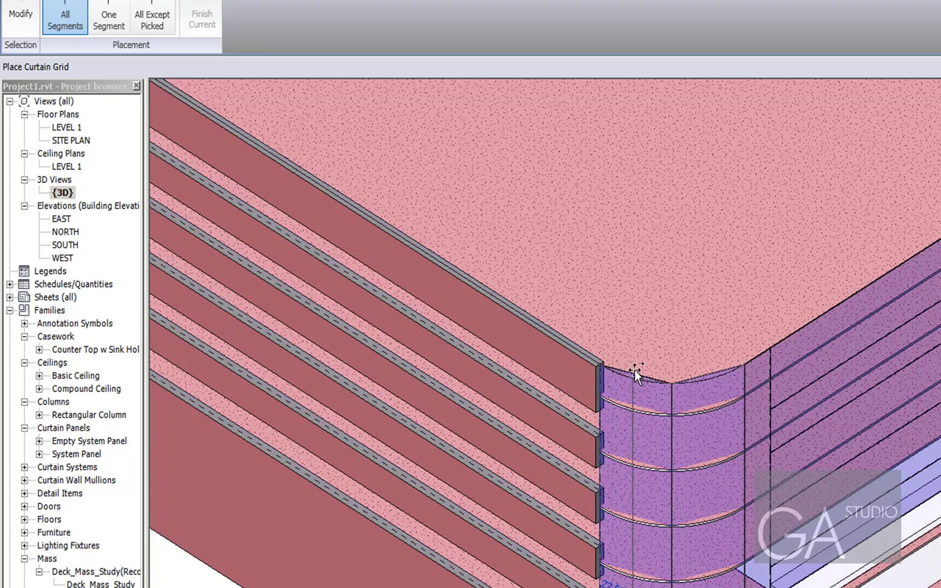
click(708, 370)
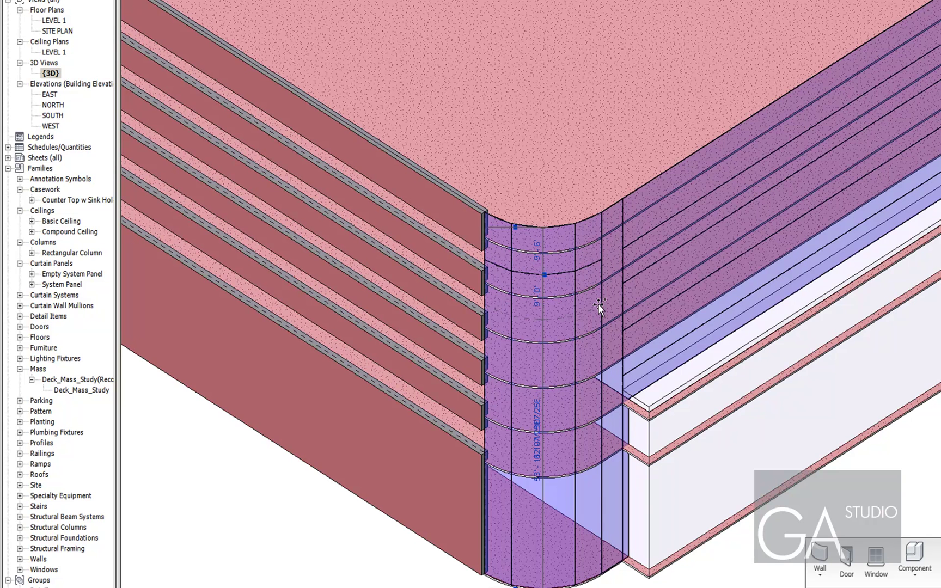
click(598, 297)
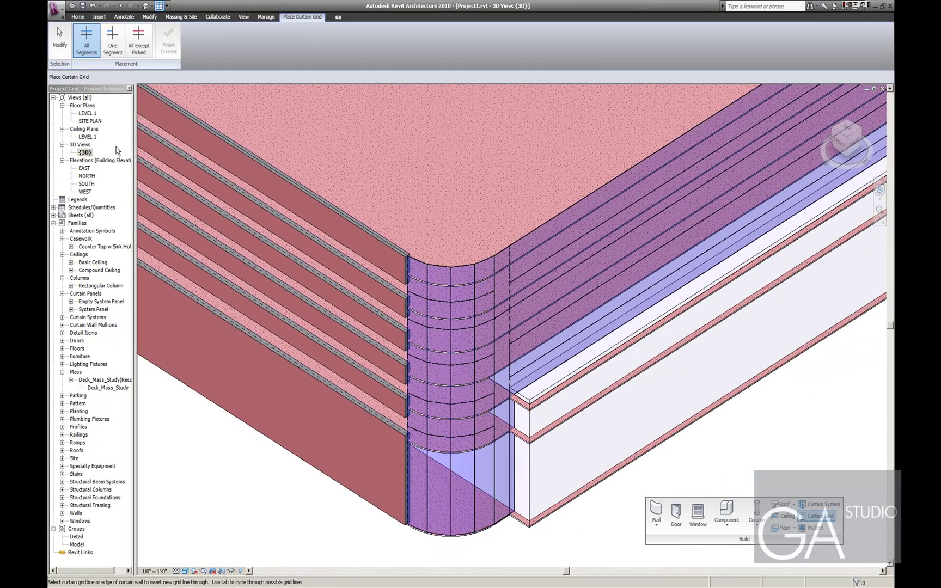
In the Level 1 floor plan, place an Interior Elevation marker diagonally facing the building's rounded corner
right_click(90, 114)
click(100, 124)
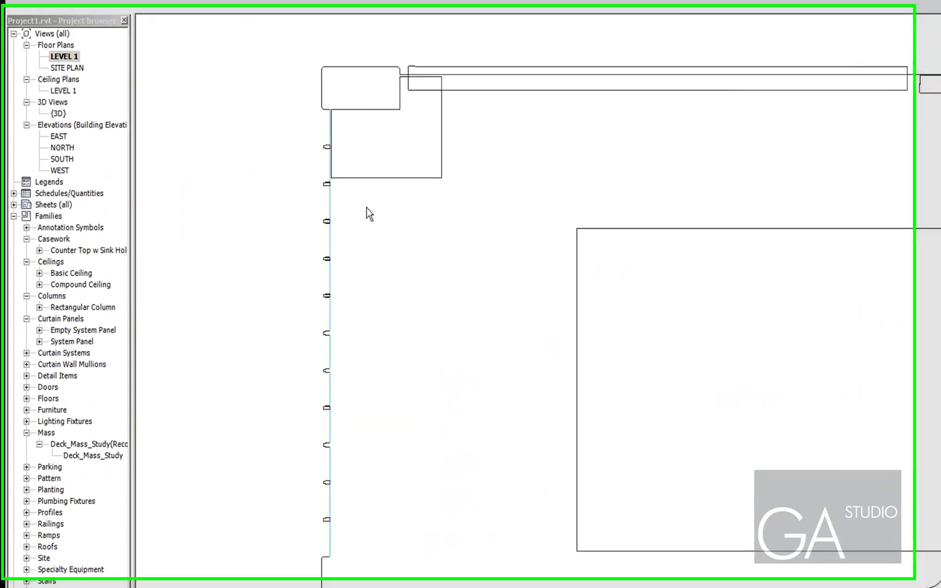
middle_drag(792, 501, 579, 415)
scroll(785, 528, up, 1)
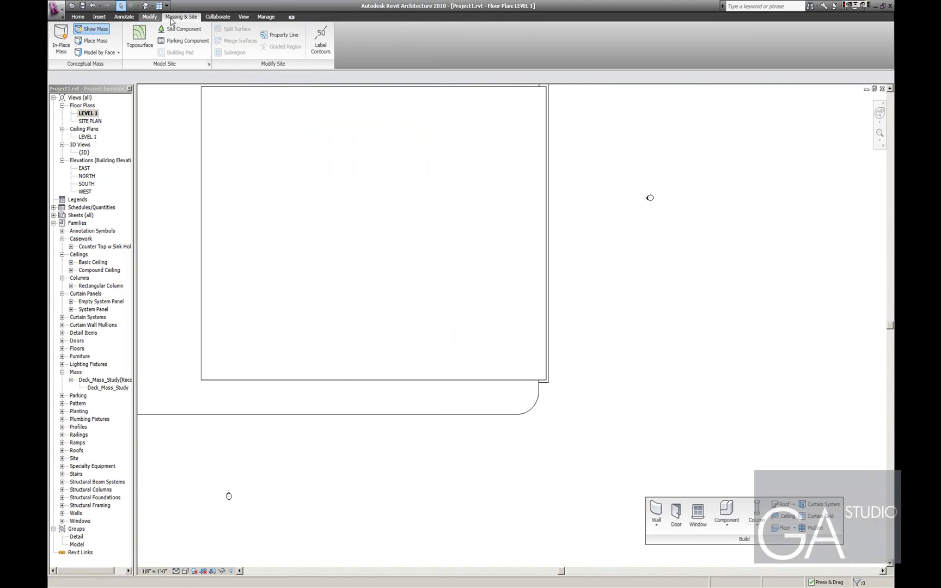
click(243, 17)
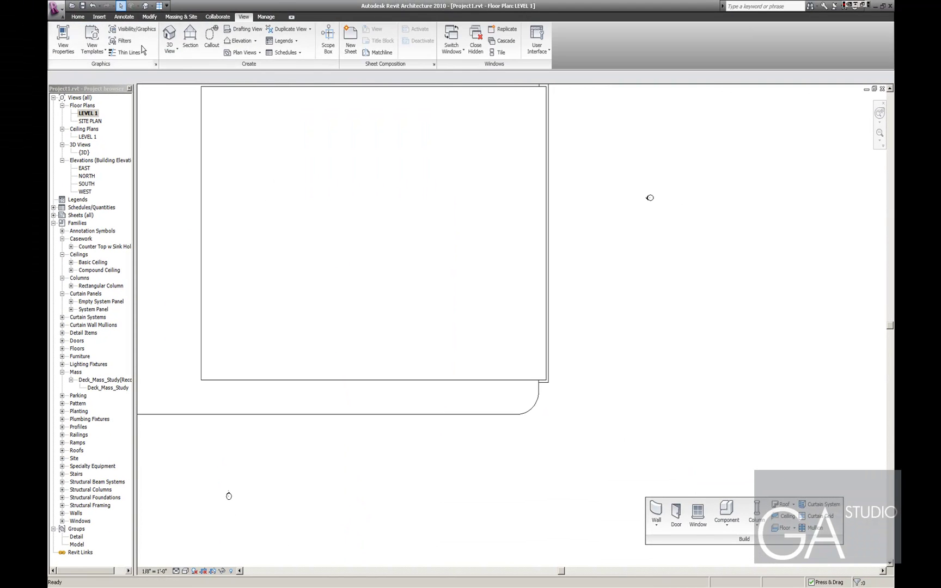
click(242, 40)
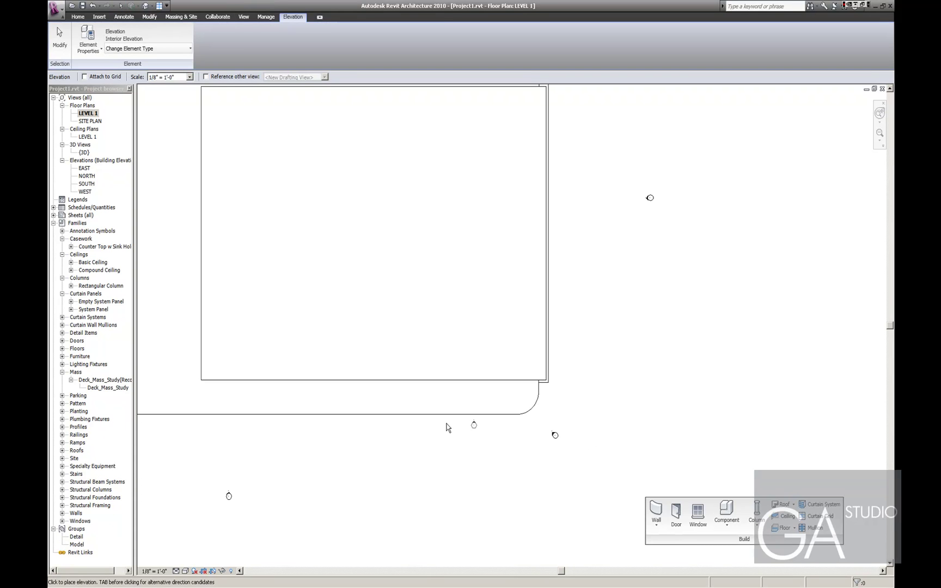
key(Escape)
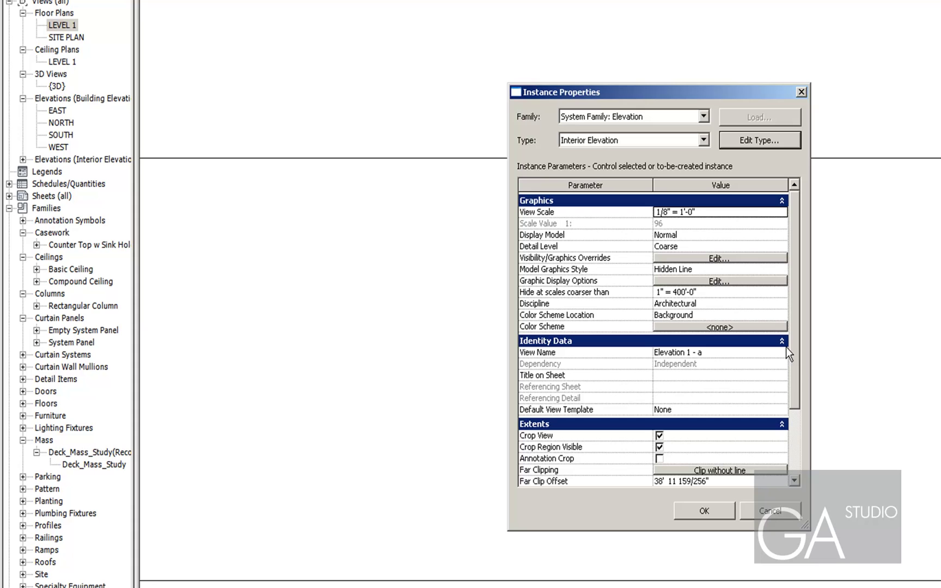
Set the new corner elevation's Far Clip Offset to 1000' 0"
click(758, 483)
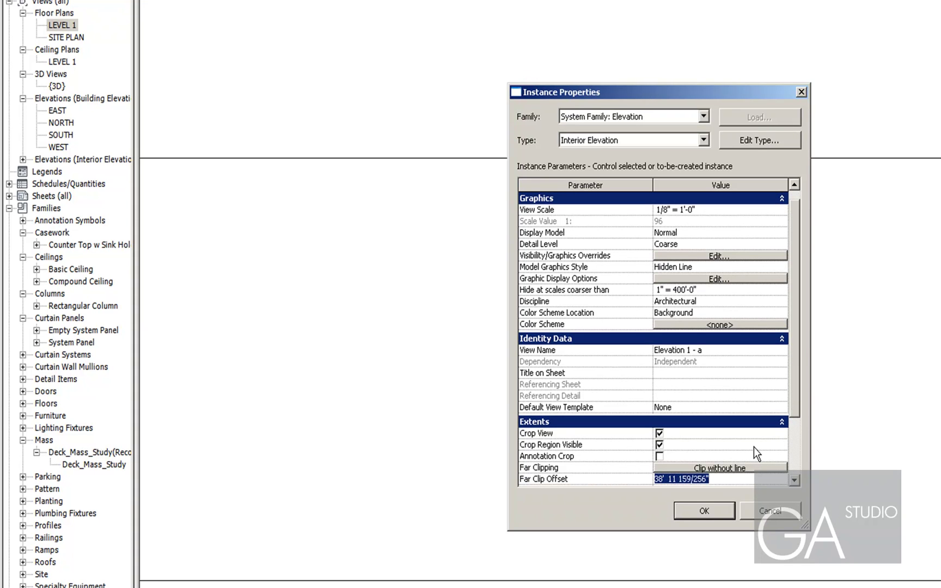
text(1000)
key(Return)
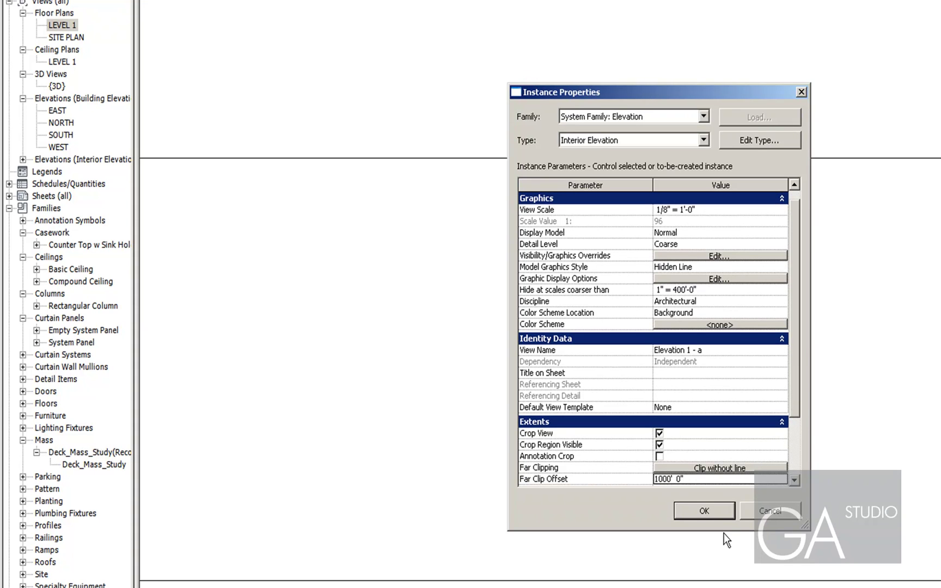
click(712, 510)
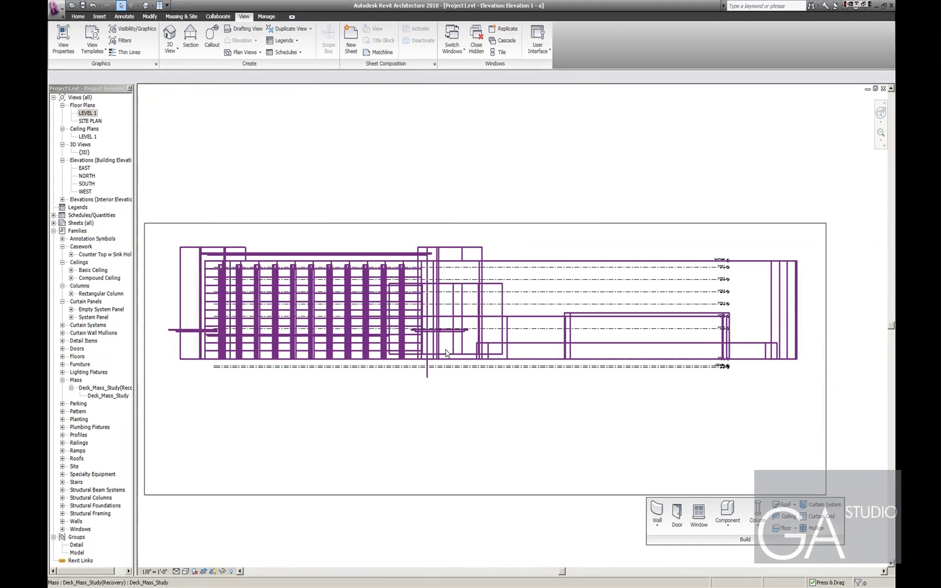
Turn off the mass display in the corner elevation and adjust the view's Phase Filter to display the building elements
click(182, 17)
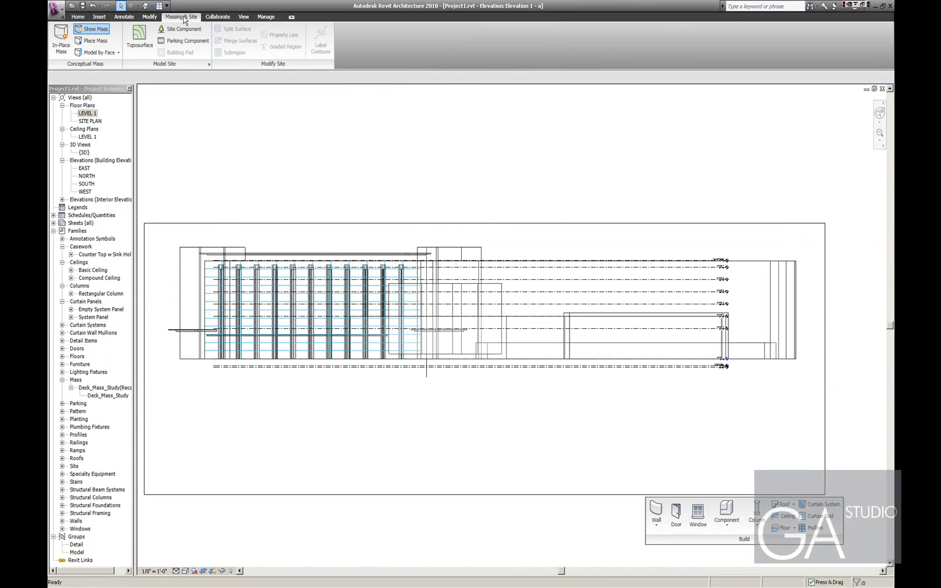
click(91, 30)
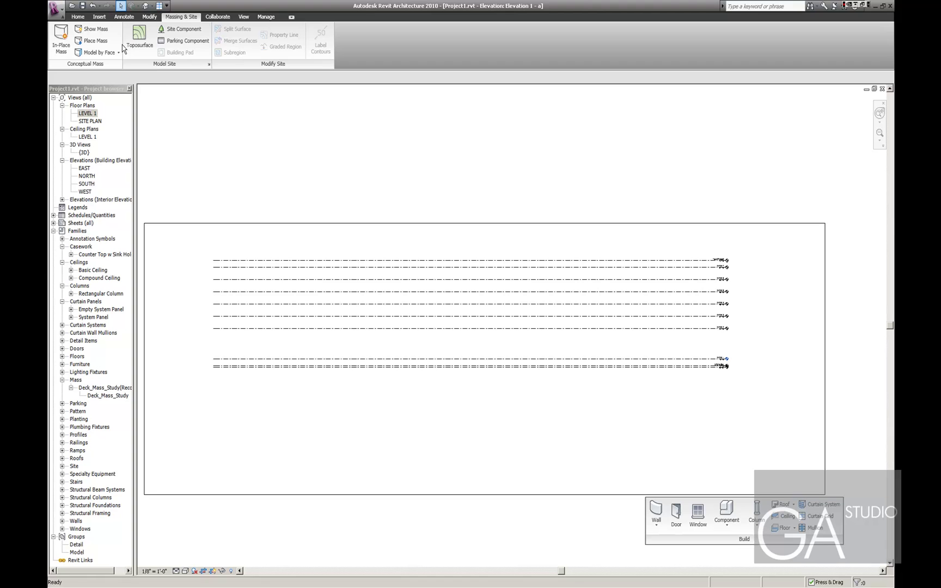
right_click(428, 453)
click(456, 546)
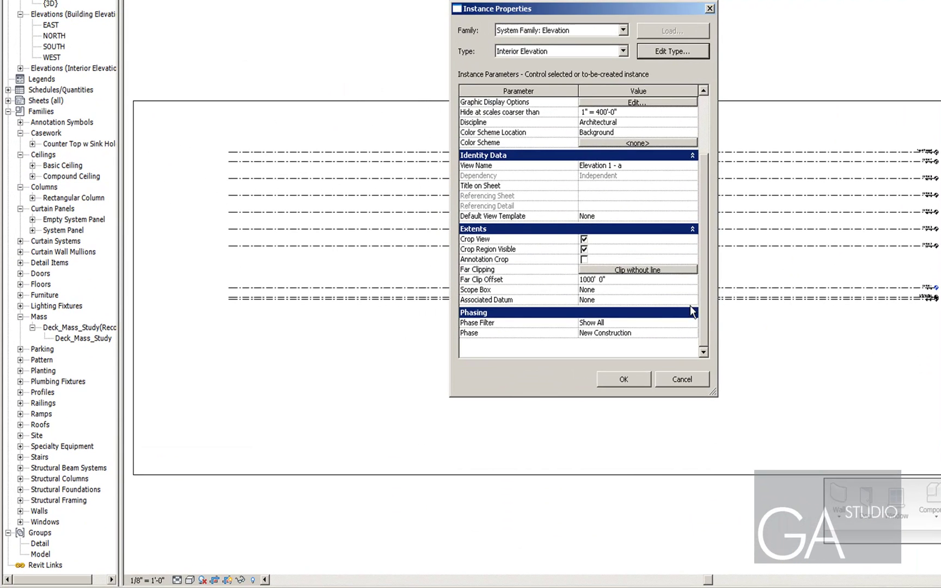
click(687, 322)
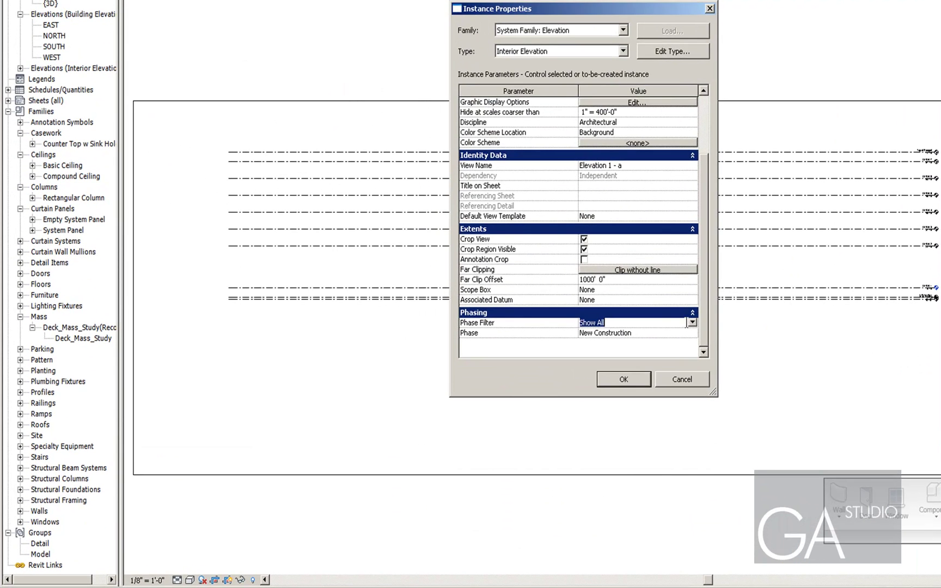
click(692, 322)
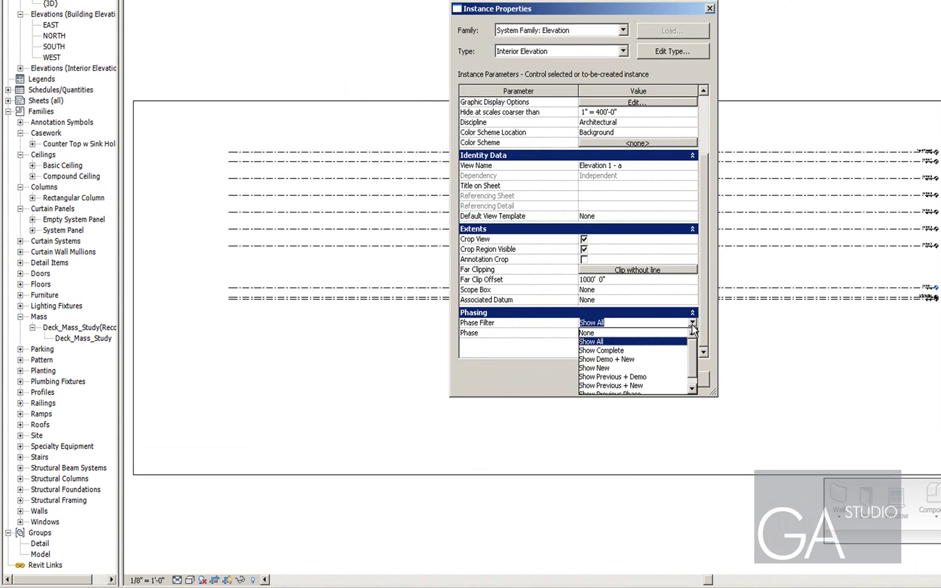
click(587, 342)
click(629, 384)
Align the uppermost horizontal grid line of the curved corner curtain wall with the underside of the top brick band
scroll(714, 181, up, 2)
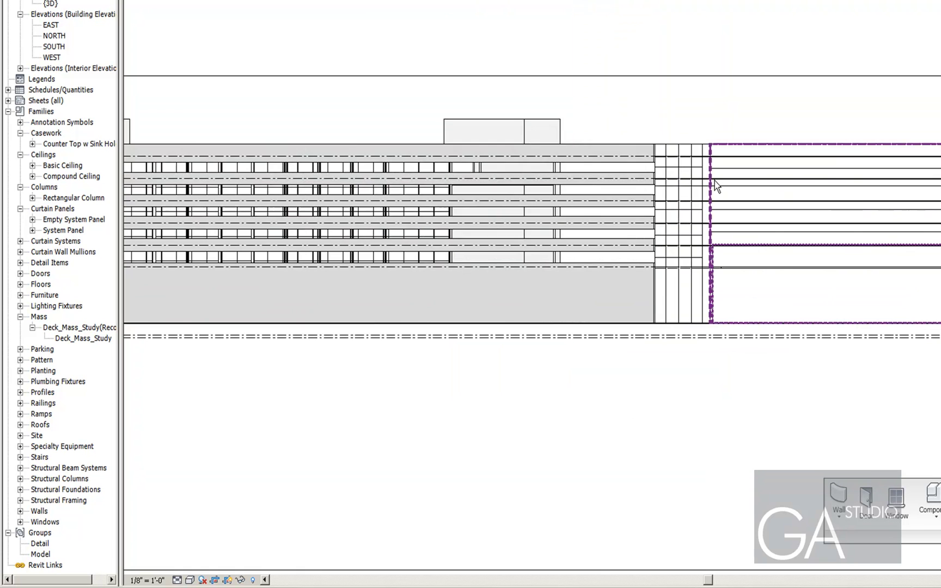
scroll(714, 181, up, 8)
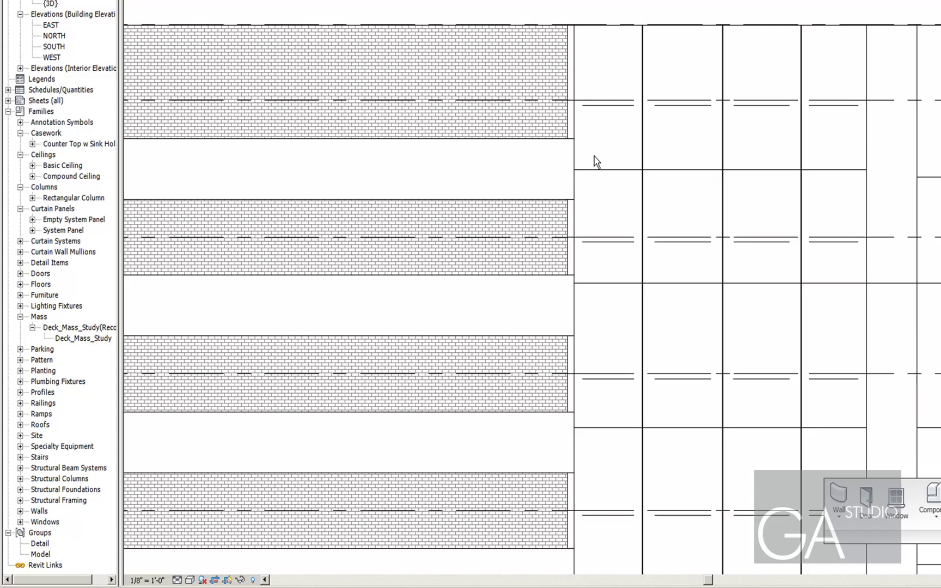
key(a)
key(l)
click(539, 141)
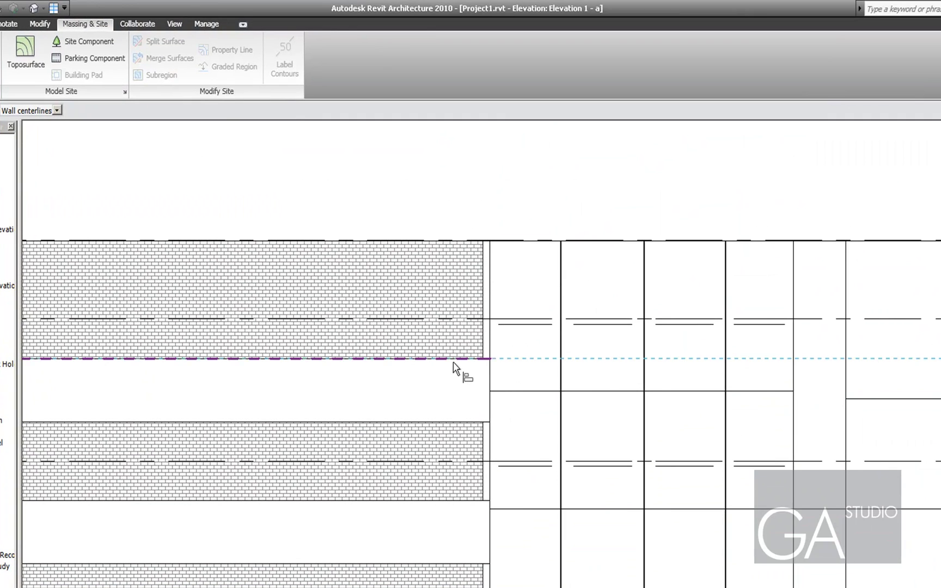
click(495, 392)
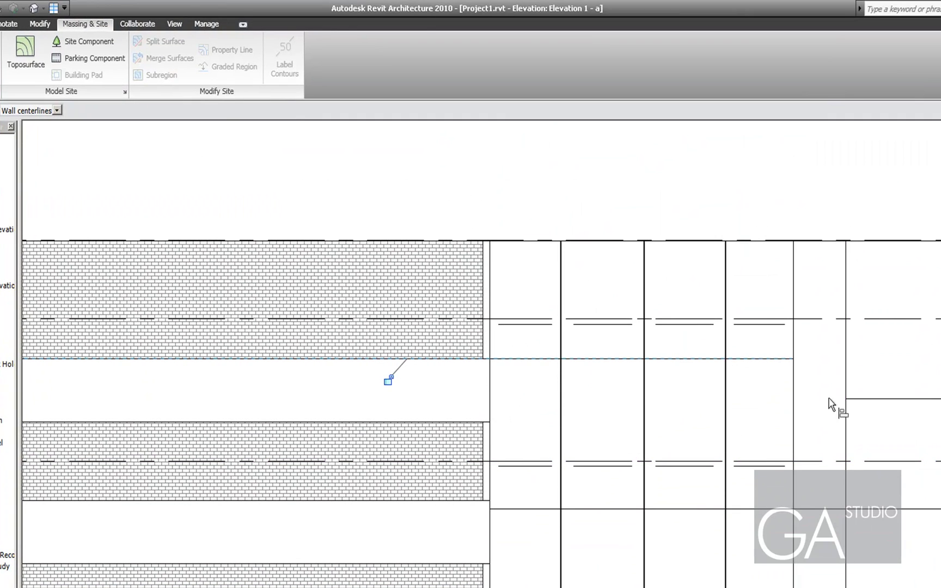
Align the top horizontal grid line of the adjoining curtain wall with the uppermost grid line of the curved corner
key(Escape)
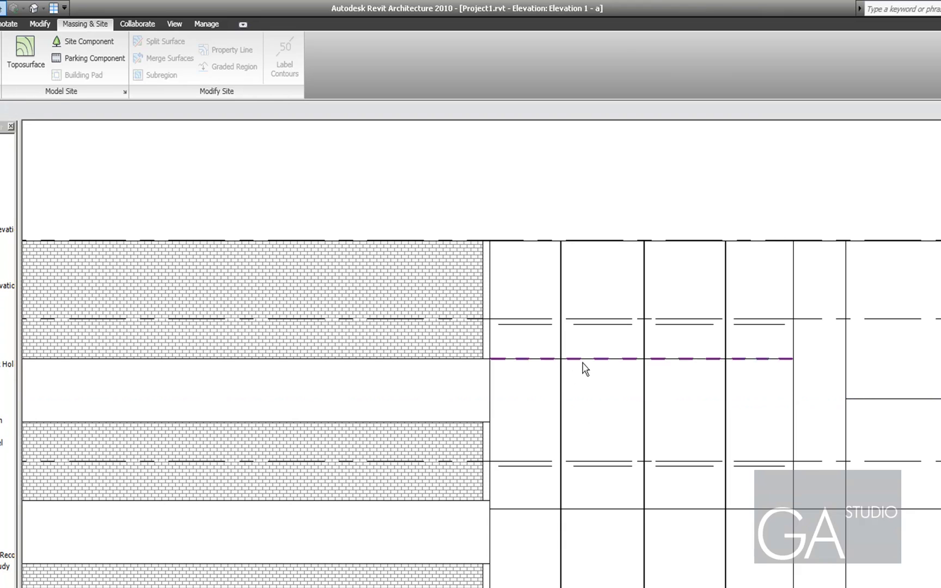
key(a)
key(l)
click(599, 368)
middle_drag(737, 451, 684, 411)
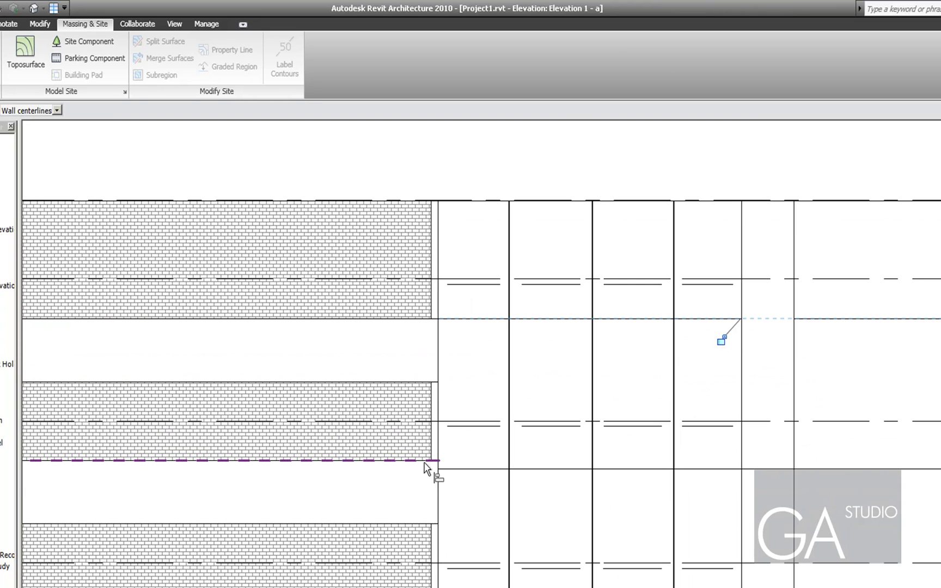
Align the second horizontal grid line of the curved corner and of the narrow bay beside it with the top of the second brick band
click(428, 383)
click(451, 469)
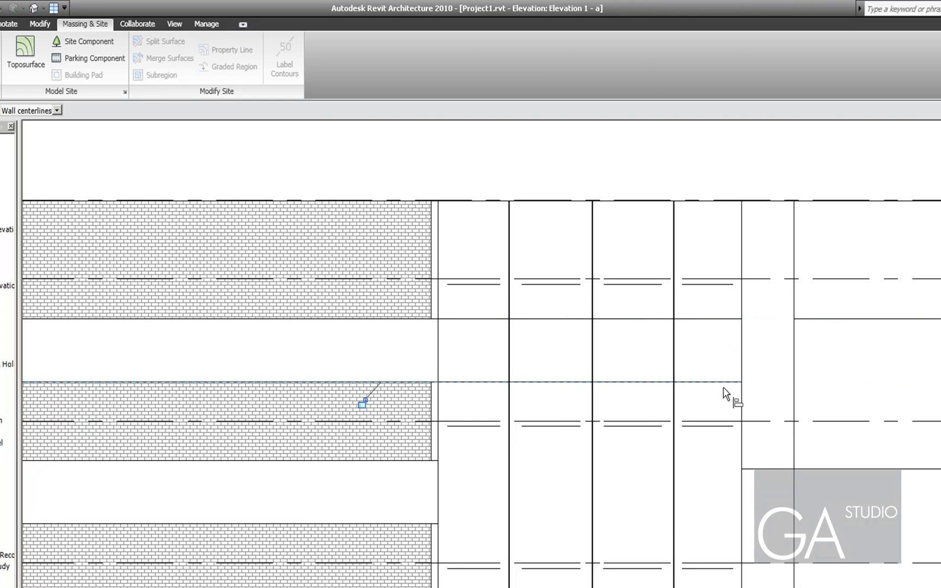
click(723, 384)
click(761, 470)
Align the corner's third grid line and the adjoining wall's second grid line with the underside of the second brick band
middle_drag(580, 469, 517, 374)
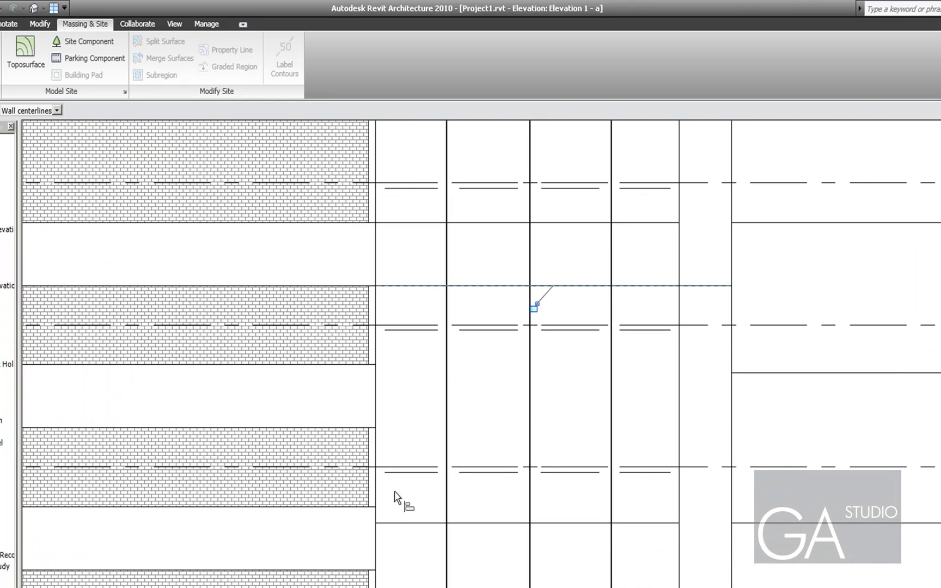
click(417, 524)
click(756, 373)
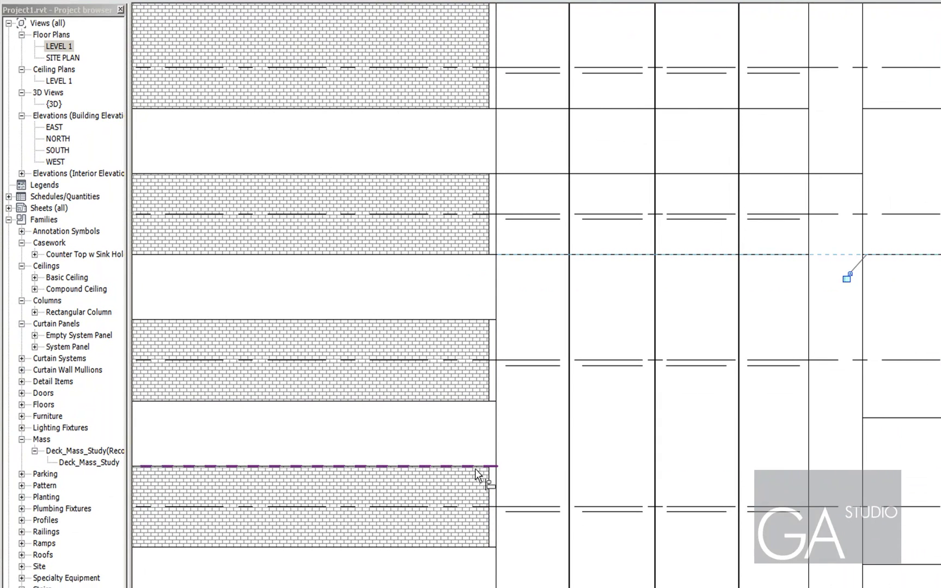
click(476, 468)
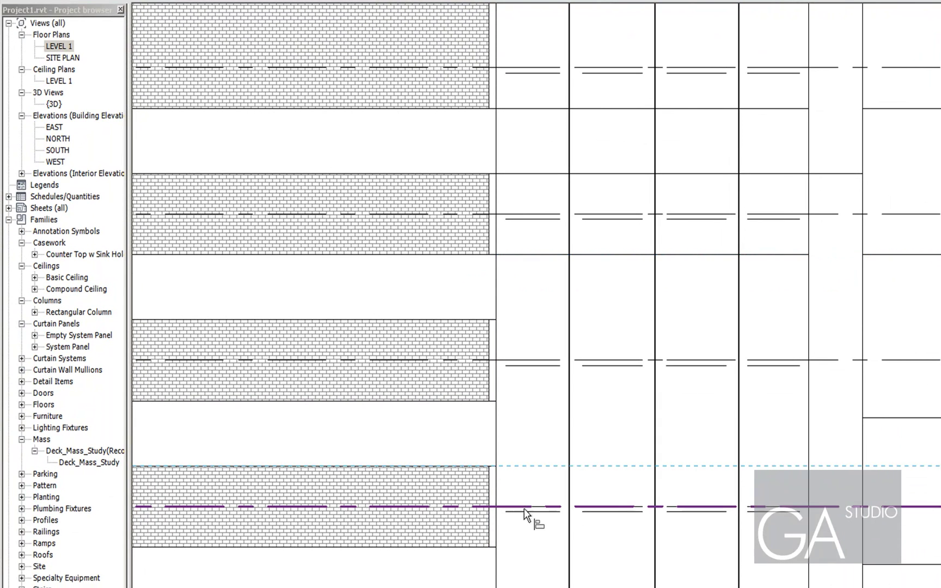
click(523, 507)
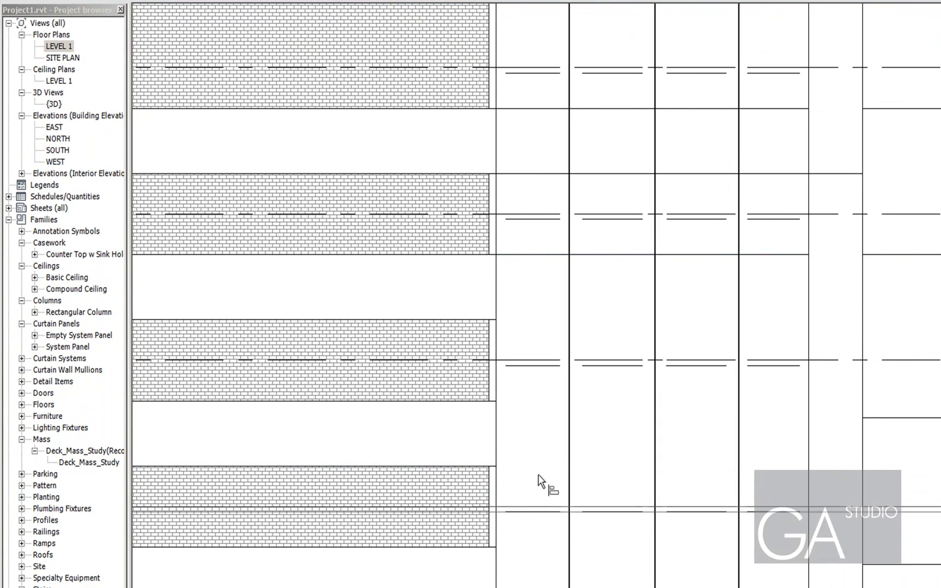
key(ctrl+z)
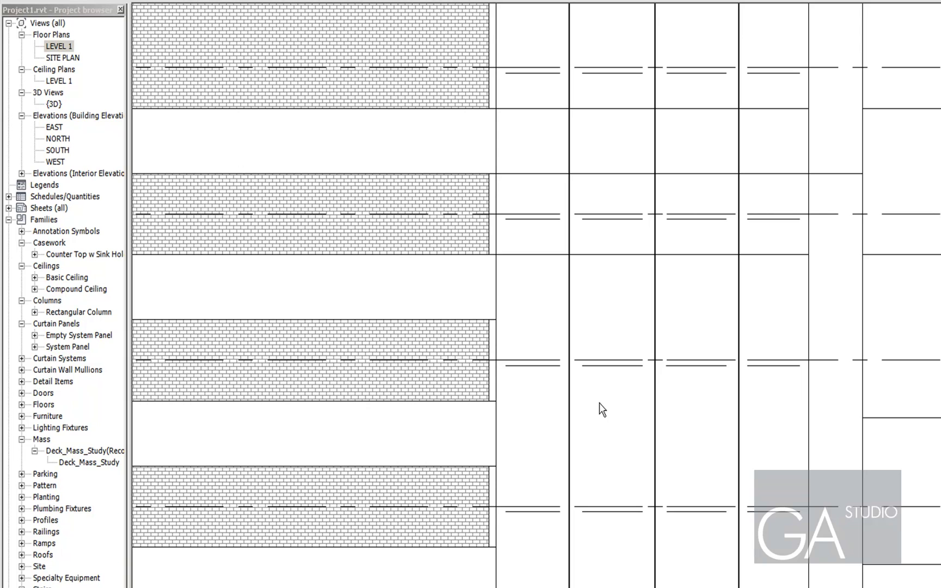
scroll(737, 407, down, 4)
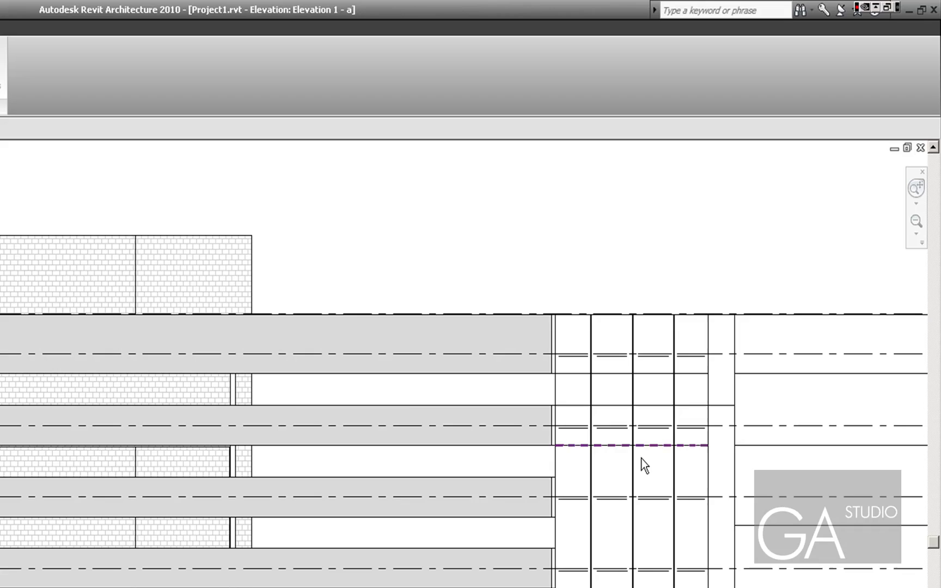
scroll(817, 476, up, 2)
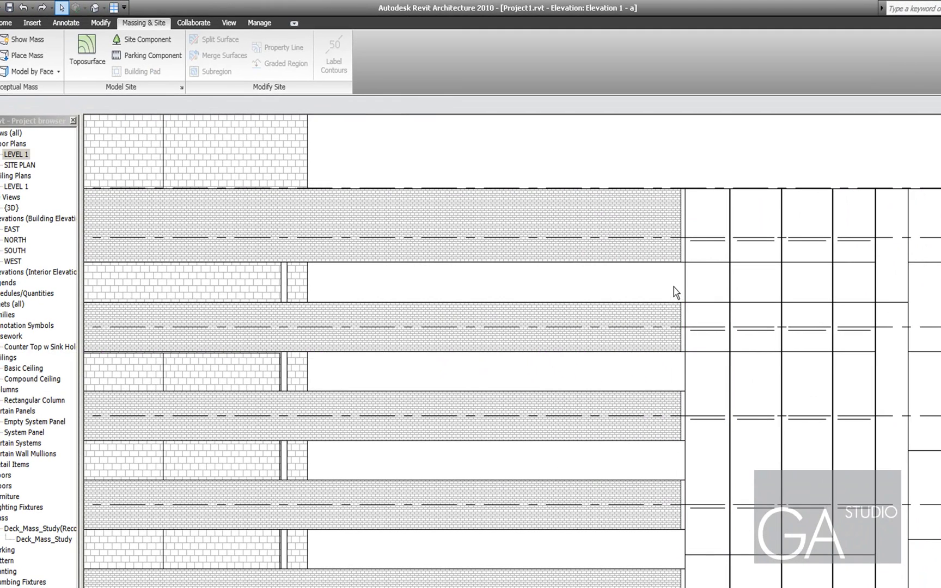
drag(673, 286, 897, 365)
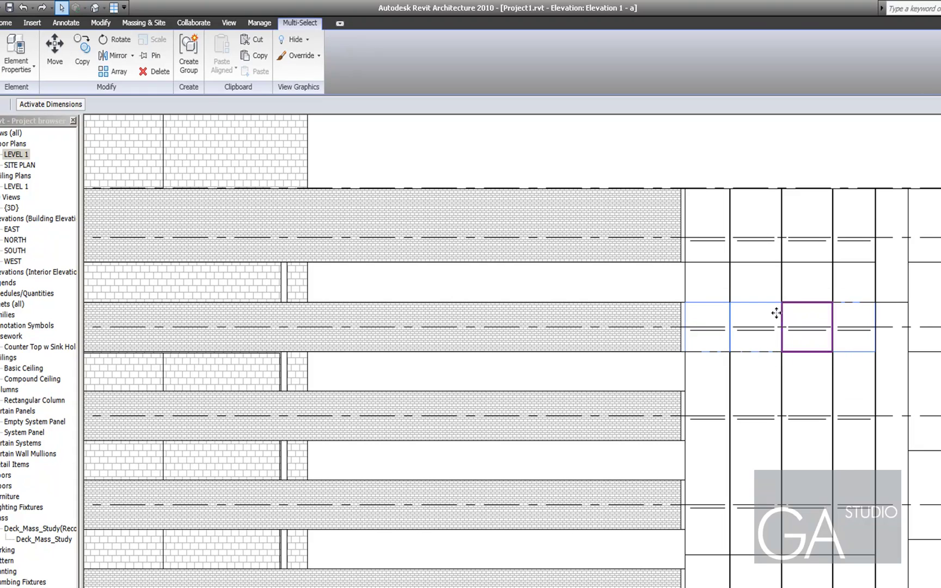
key(Escape)
drag(675, 280, 877, 378)
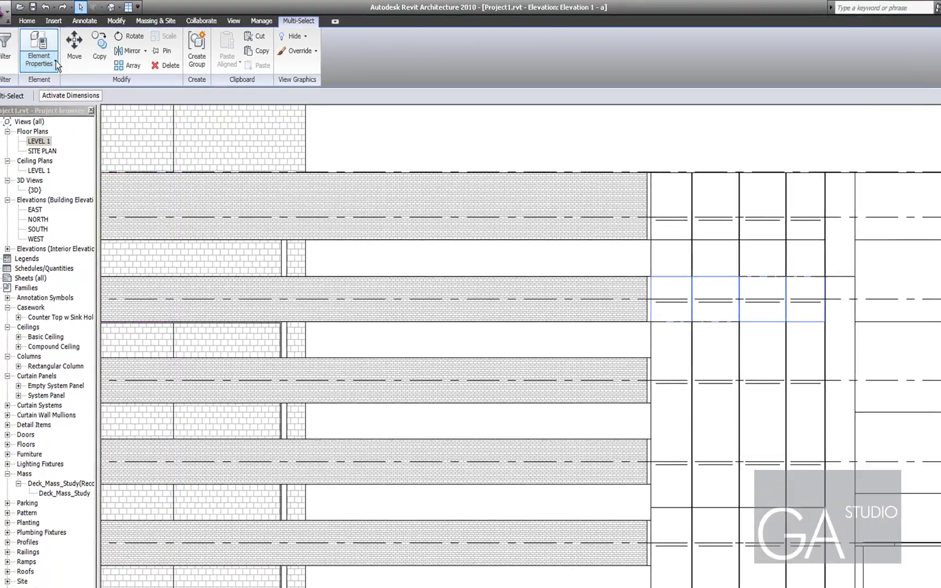
click(34, 70)
key(Escape)
key(Escape)
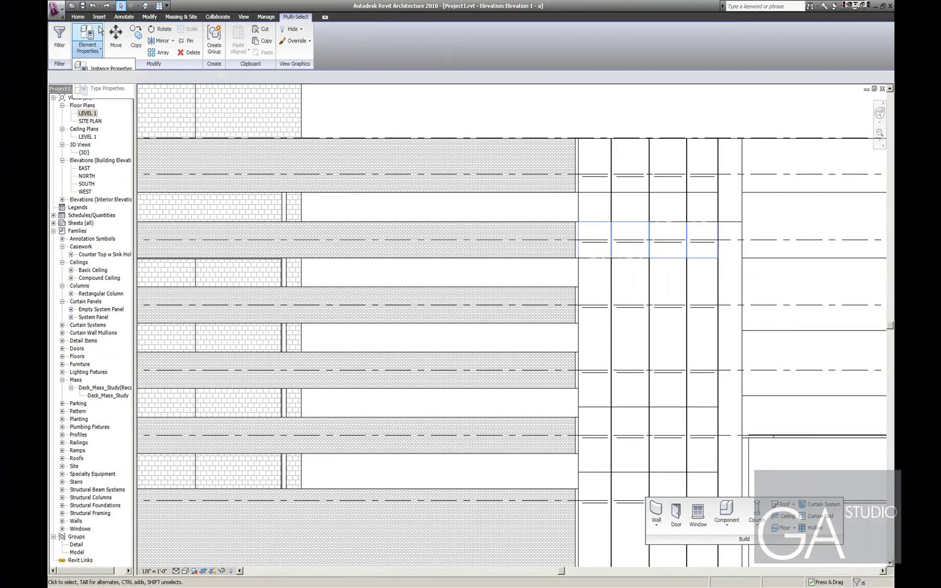
Select the curved corner's elements level with the second brick band and filter the selection to Curtain Panels only
drag(555, 211, 726, 272)
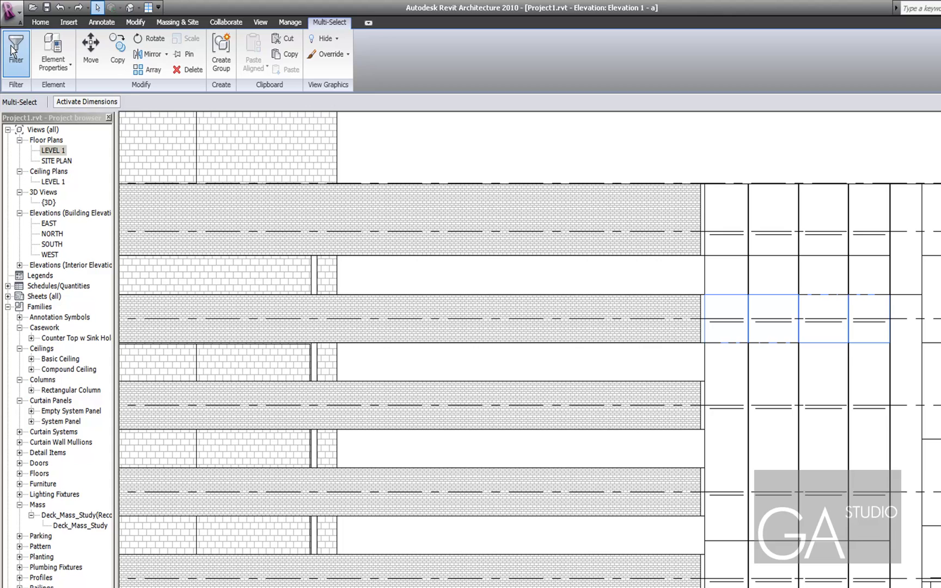
click(15, 52)
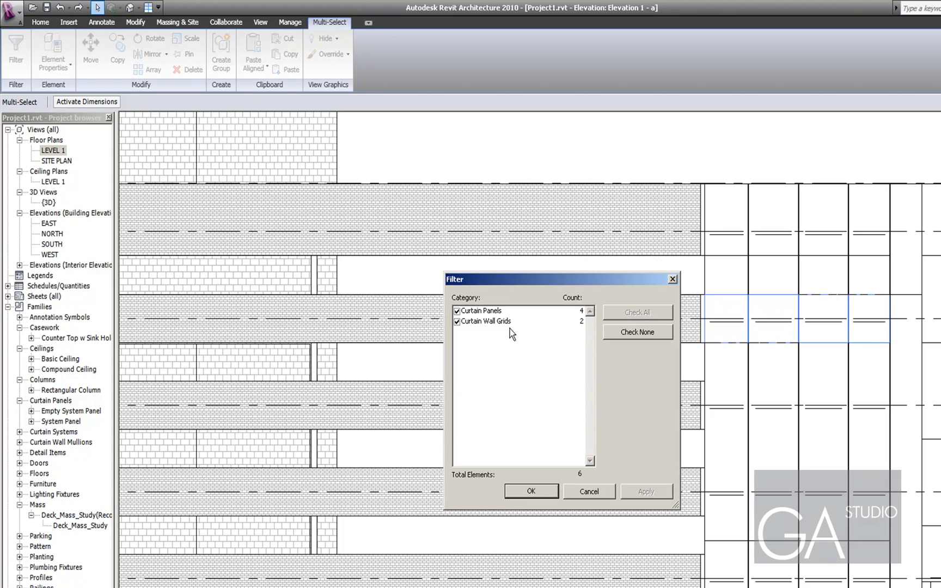
click(457, 322)
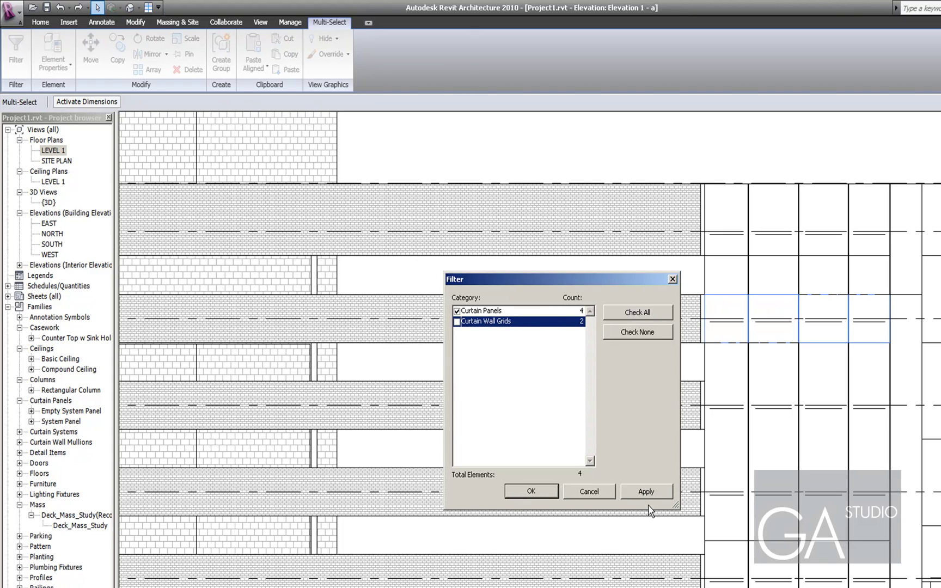
click(645, 492)
click(531, 496)
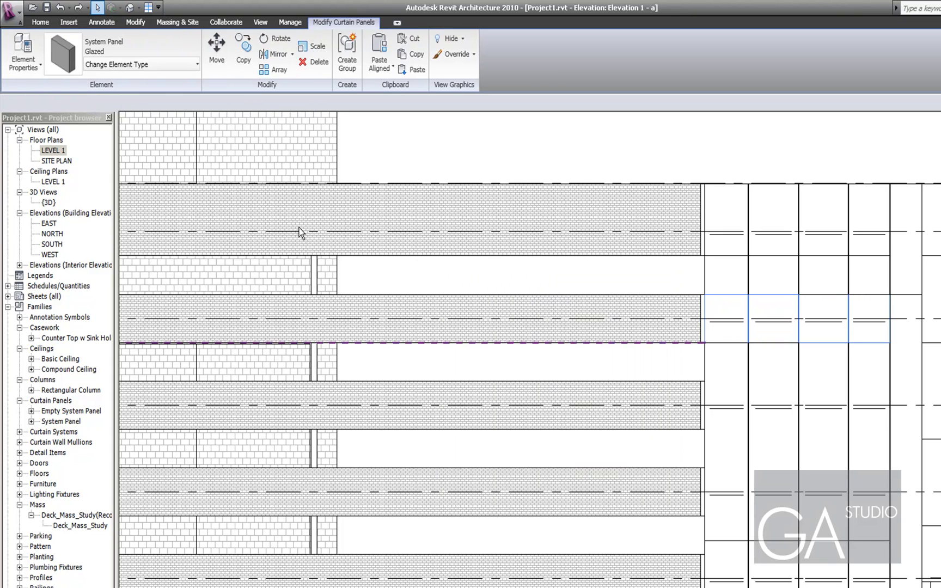
Change the selected corner panels to the stacked wall type Exterior - Brick Over CMU w Metal Stud
click(193, 64)
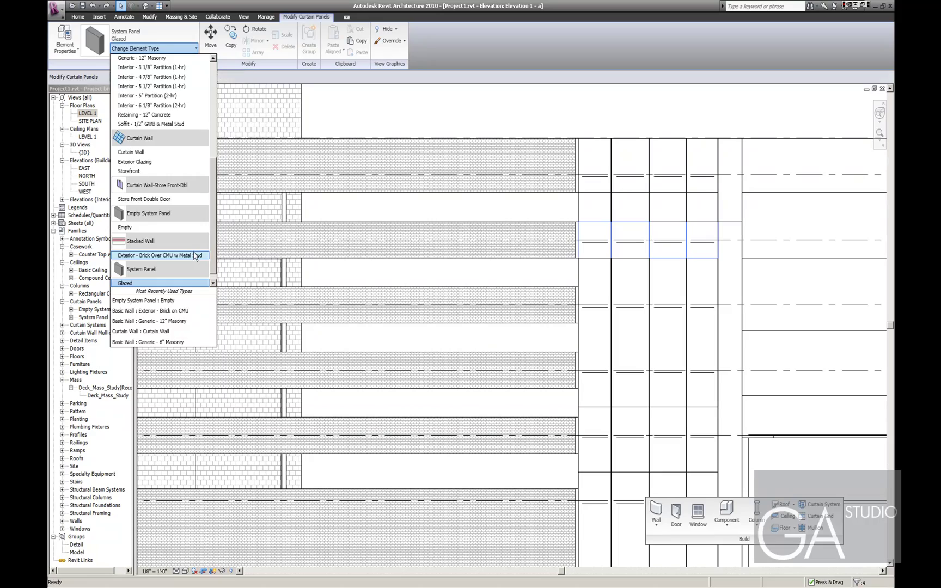
click(195, 255)
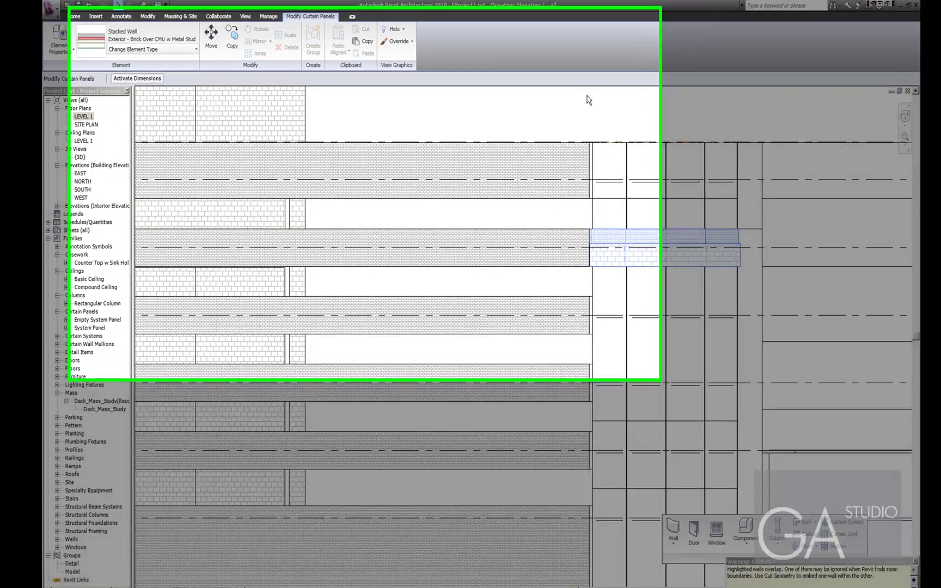
click(573, 95)
Try to flip the orientation of the stacked wall panel directly beside the second brick band
scroll(603, 235, up, 3)
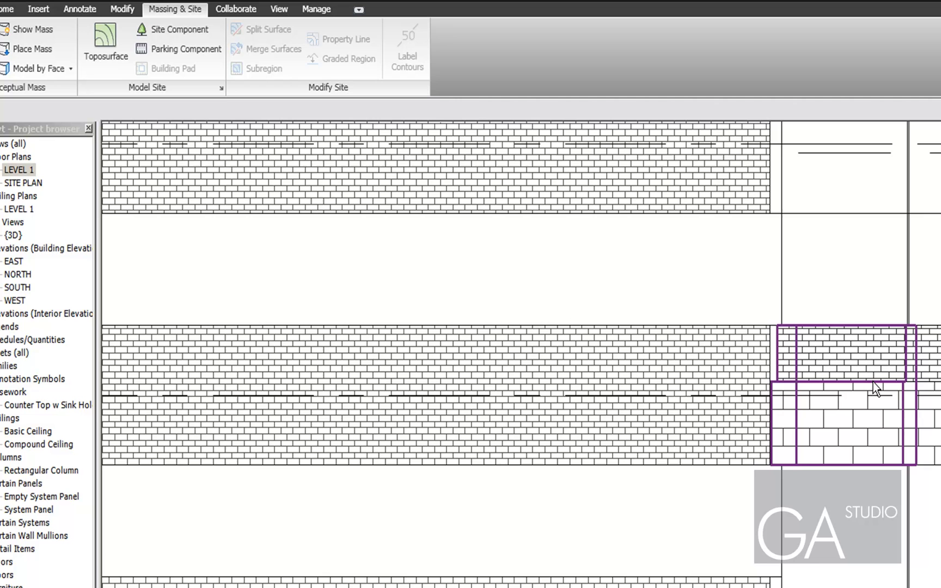
scroll(722, 280, down, 1)
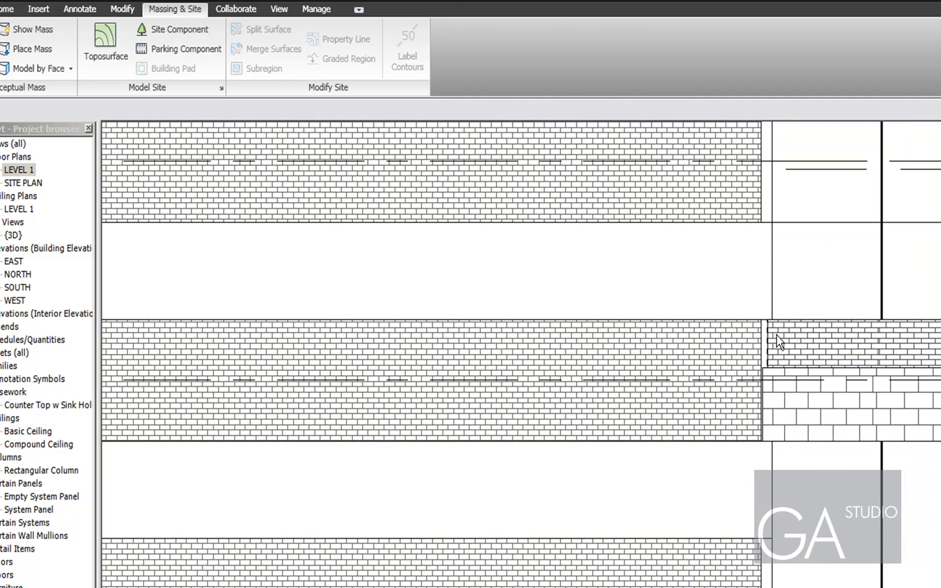
right_click(824, 326)
click(862, 358)
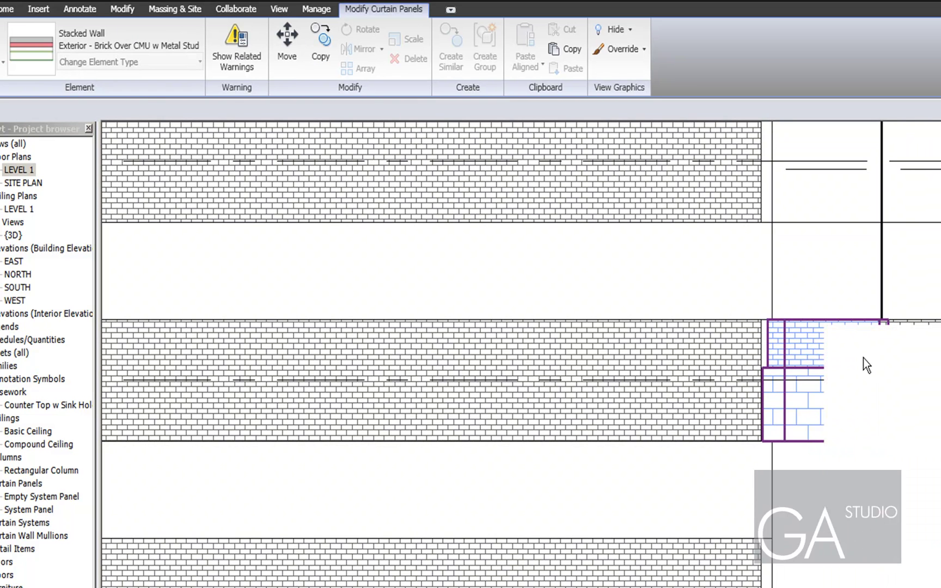
click(594, 533)
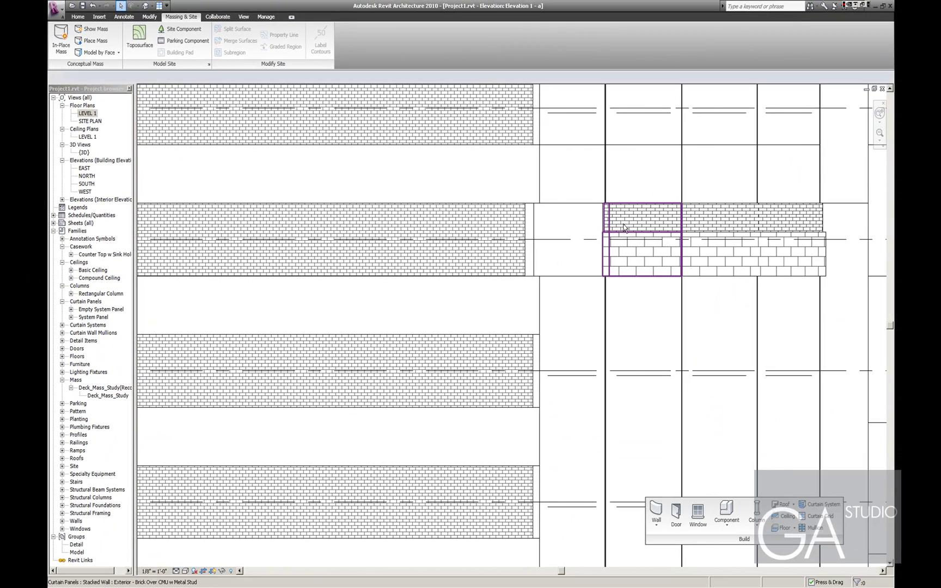
click(624, 226)
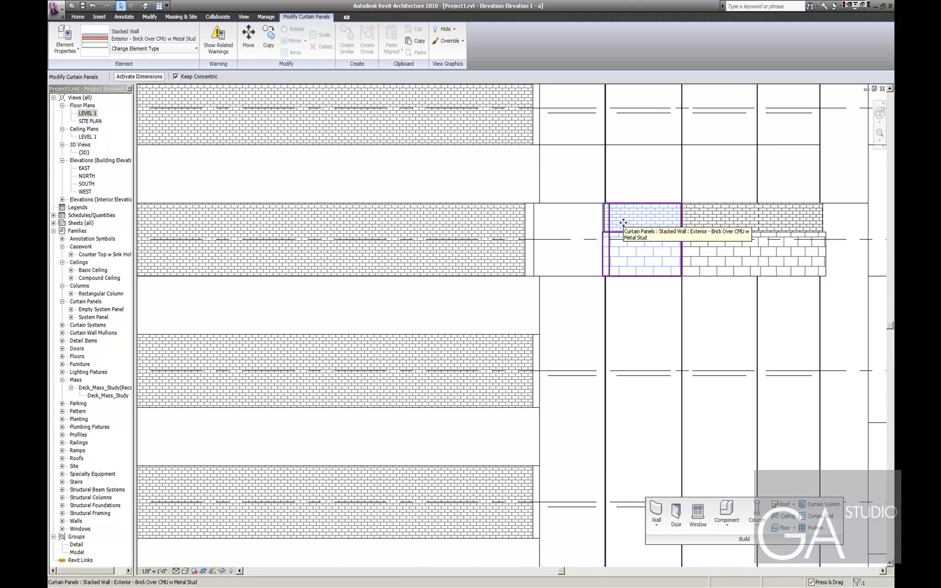
scroll(623, 223, down, 1)
right_click(623, 223)
click(539, 215)
click(546, 214)
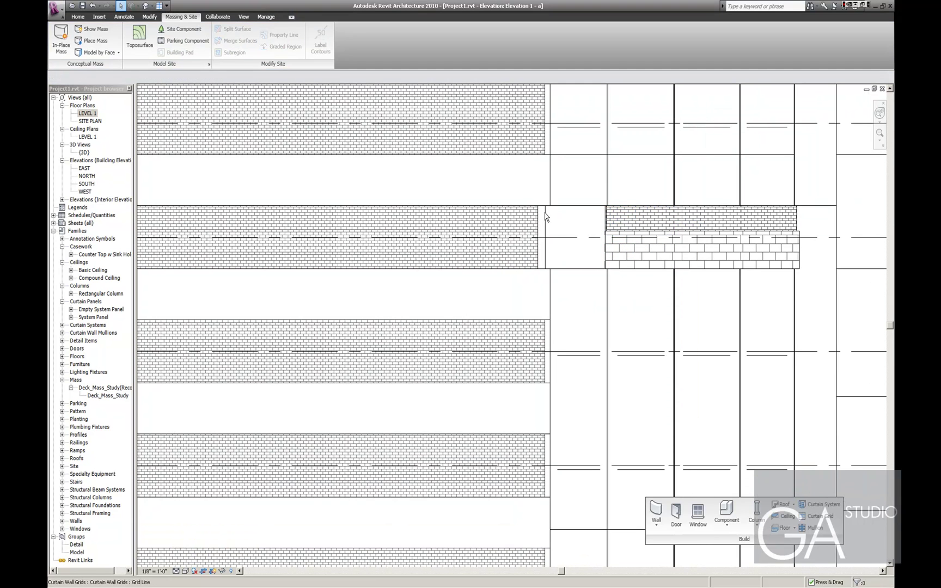
Switch to the 3D view and show the stacked wall panels on the curved corner up close
mouse_move(419, 586)
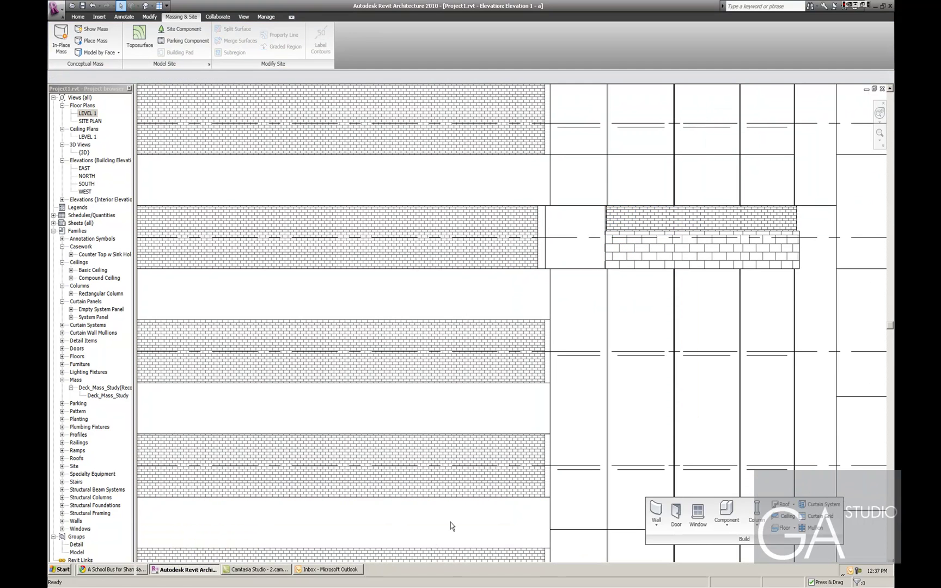
key(ctrl+Tab)
key(ctrl+Tab)
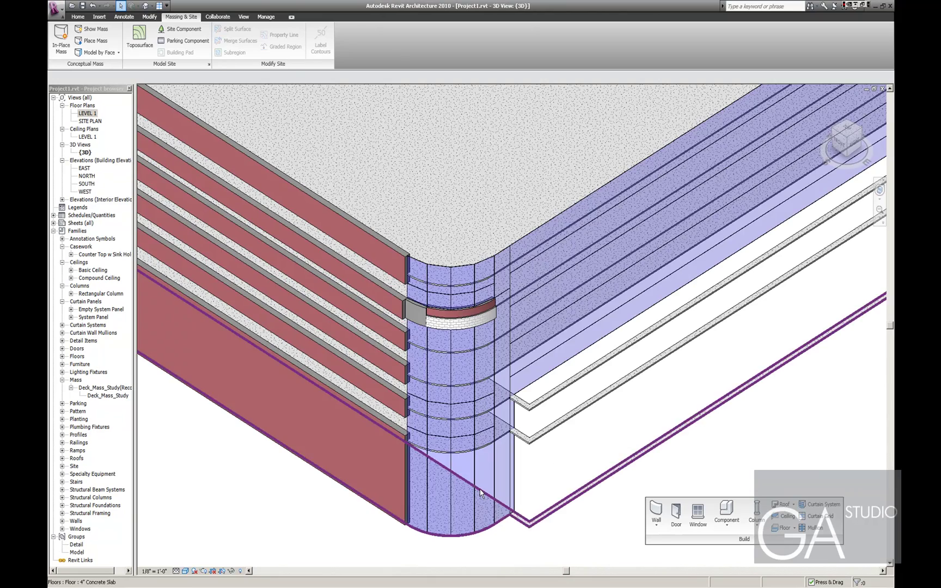
scroll(426, 347, up, 2)
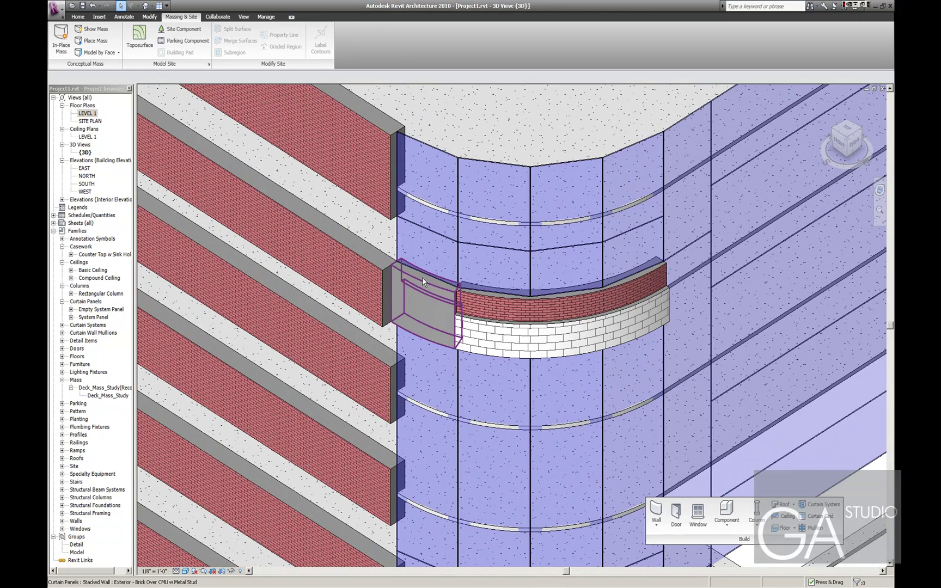
Undo the last change to the corner panel beside the second brick band
click(422, 284)
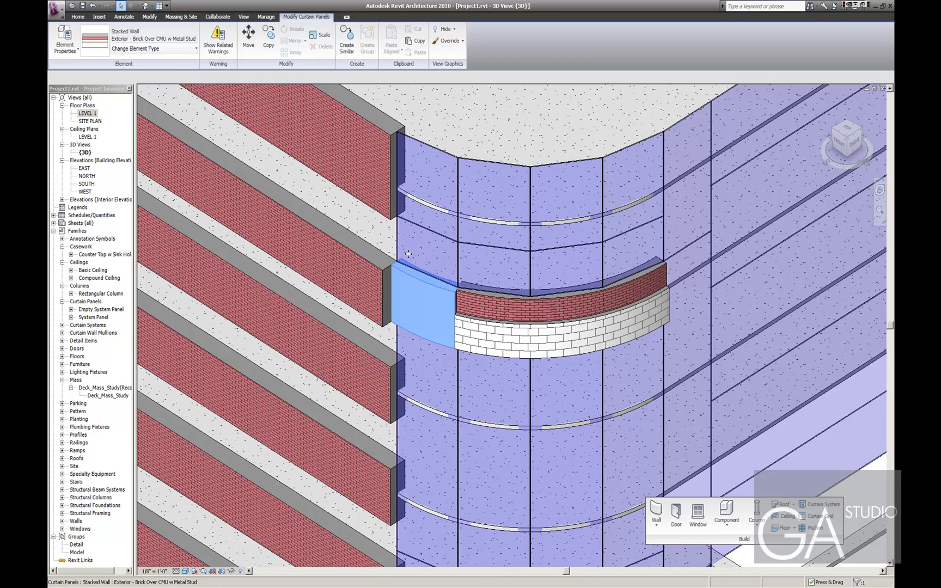
key(Escape)
key(ctrl+z)
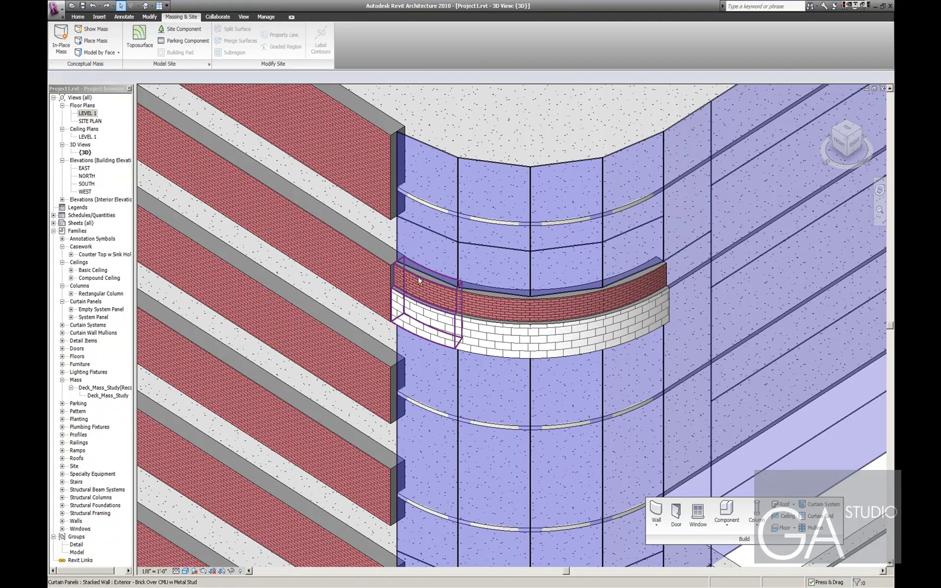
Change the corner panel beside the second brick band to the basic wall type Exterior - Brick on CMU
click(418, 278)
click(195, 48)
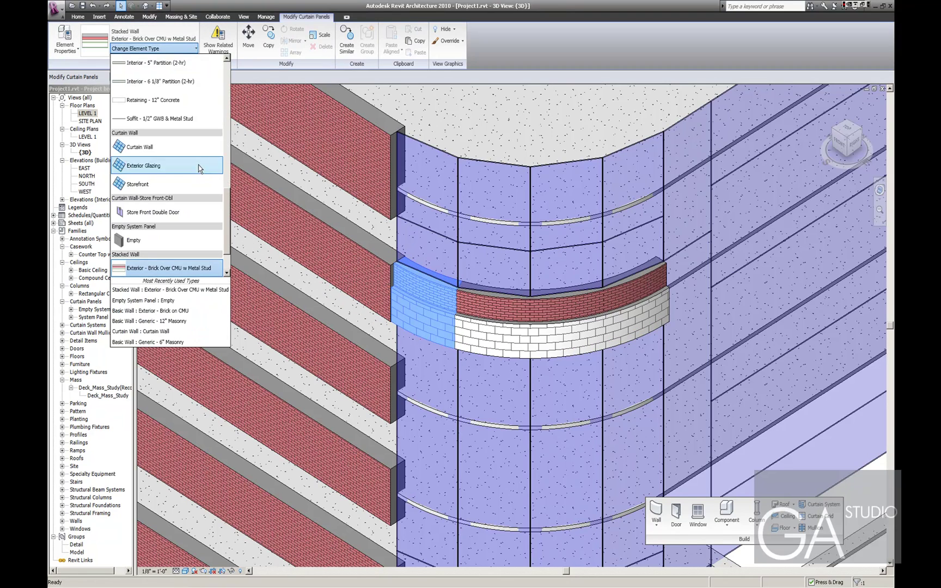
drag(226, 230, 226, 160)
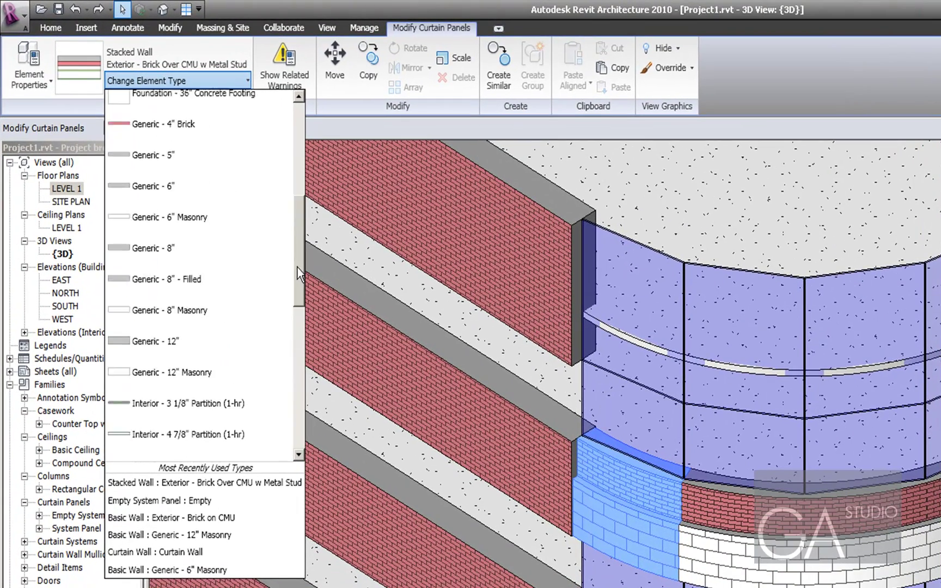
drag(297, 267, 291, 143)
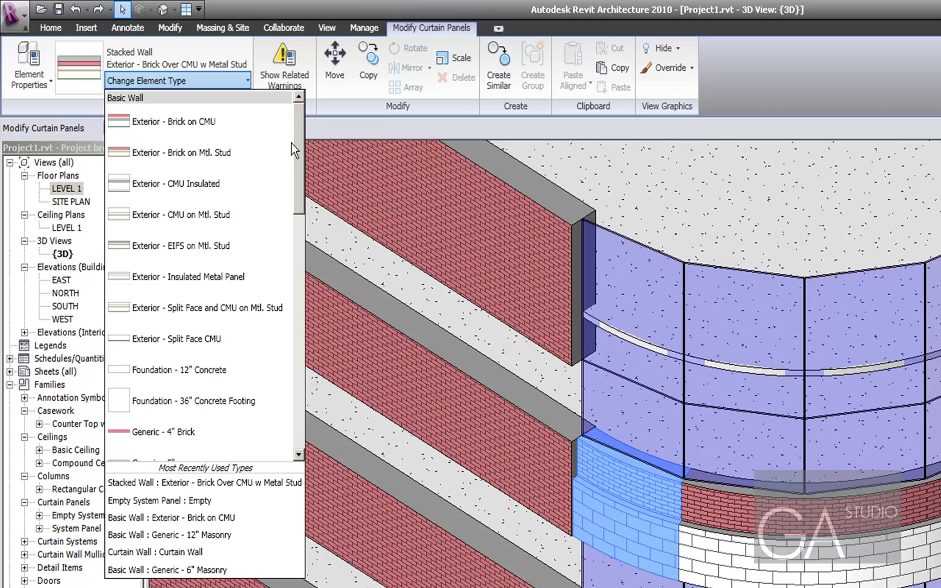
click(227, 125)
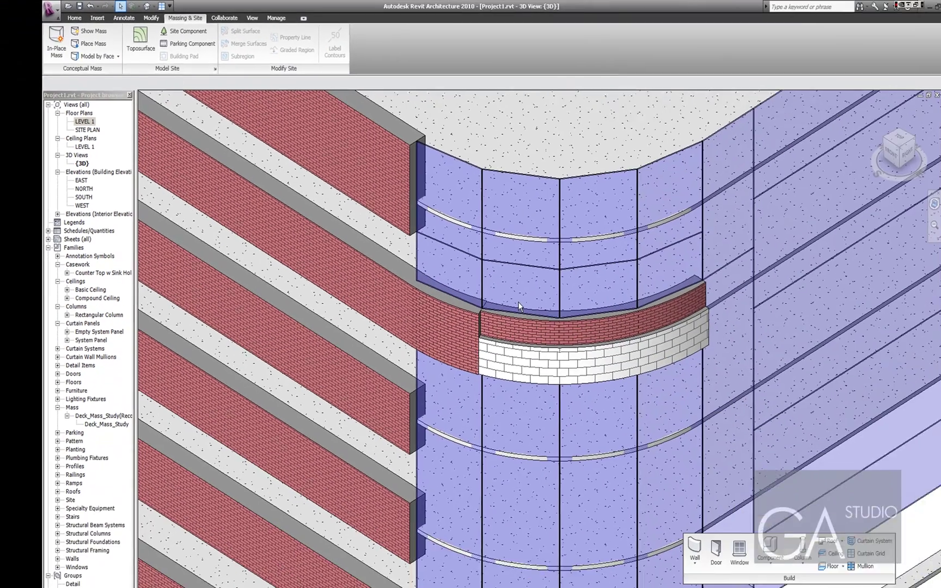
Match the brick wall type of the corner panel beside the second brick band onto the remaining curved panels in that row
key(m)
key(a)
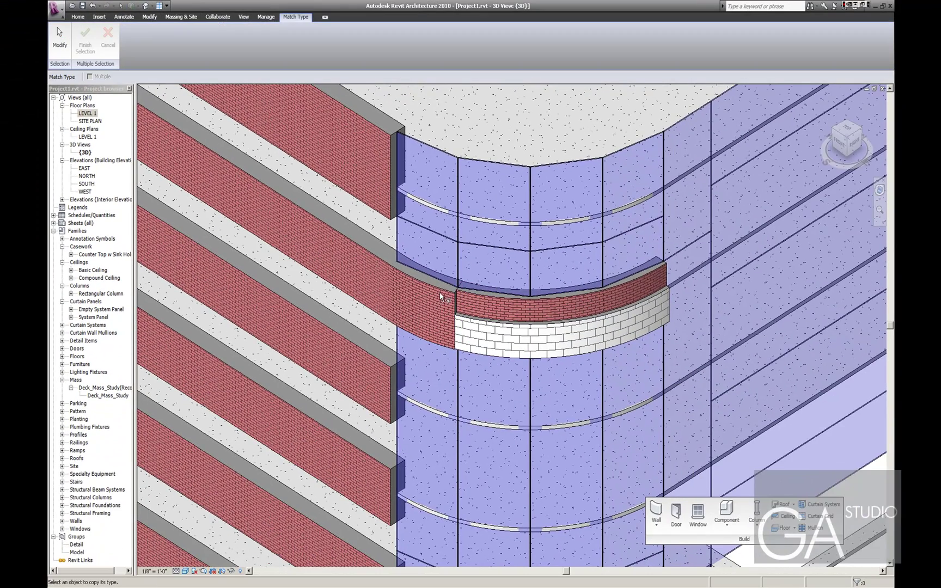
click(463, 318)
click(482, 297)
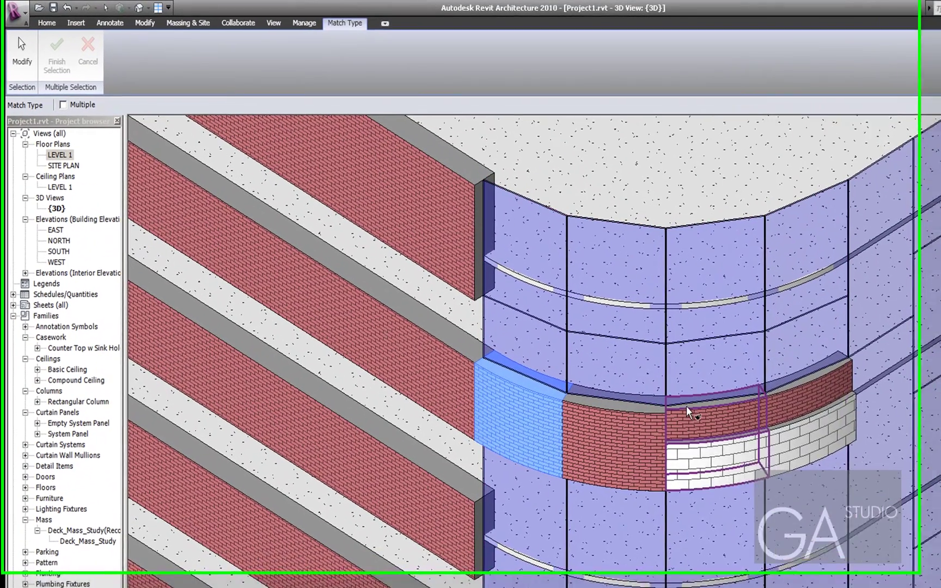
click(566, 303)
click(809, 407)
key(Escape)
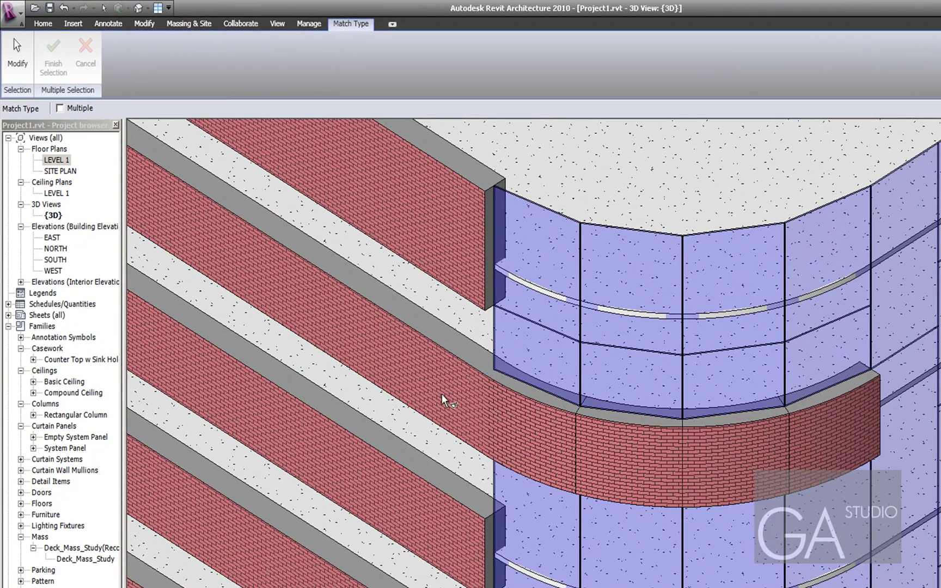
key(Escape)
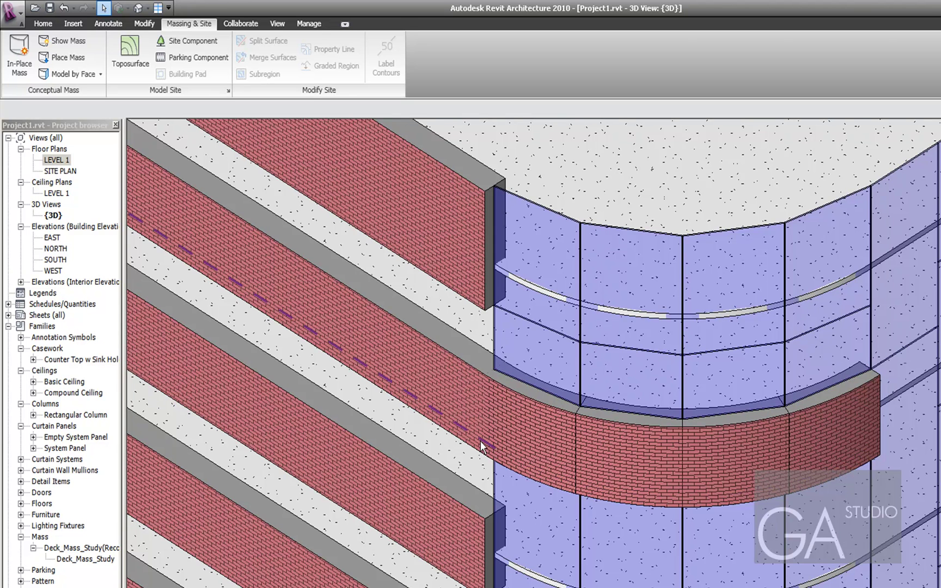
key(m)
key(a)
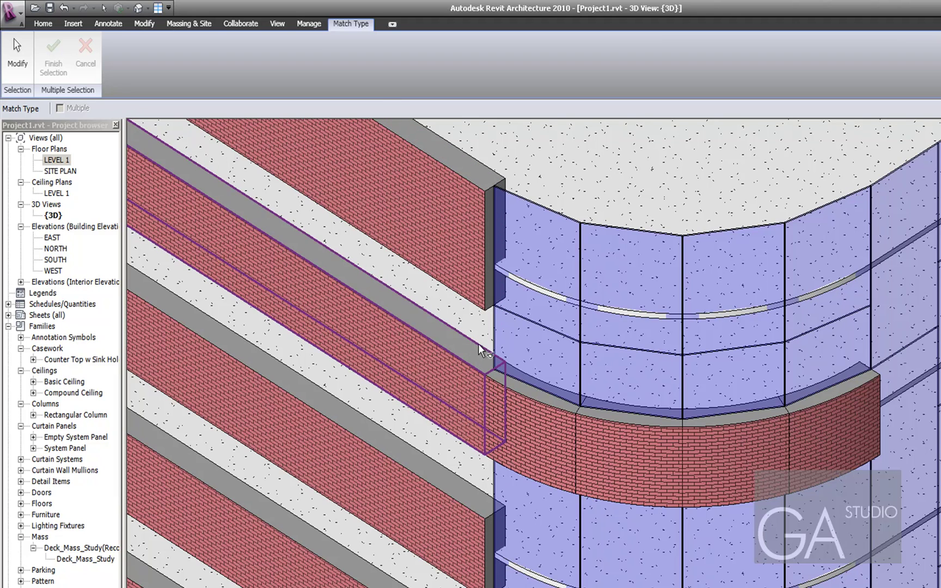
click(478, 343)
click(456, 361)
key(Escape)
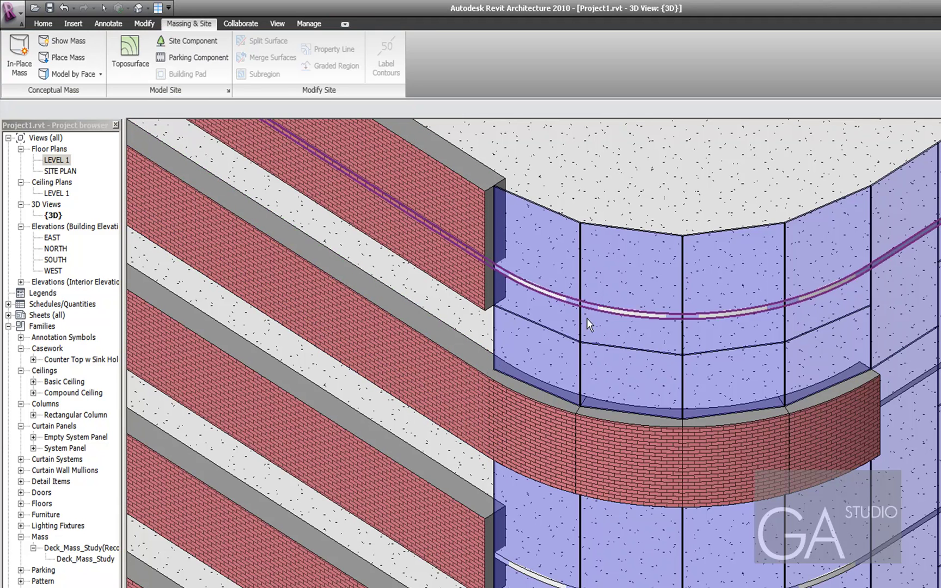
Delete the three intermediate vertical curtain grid lines on the curved corner
click(576, 339)
key(Delete)
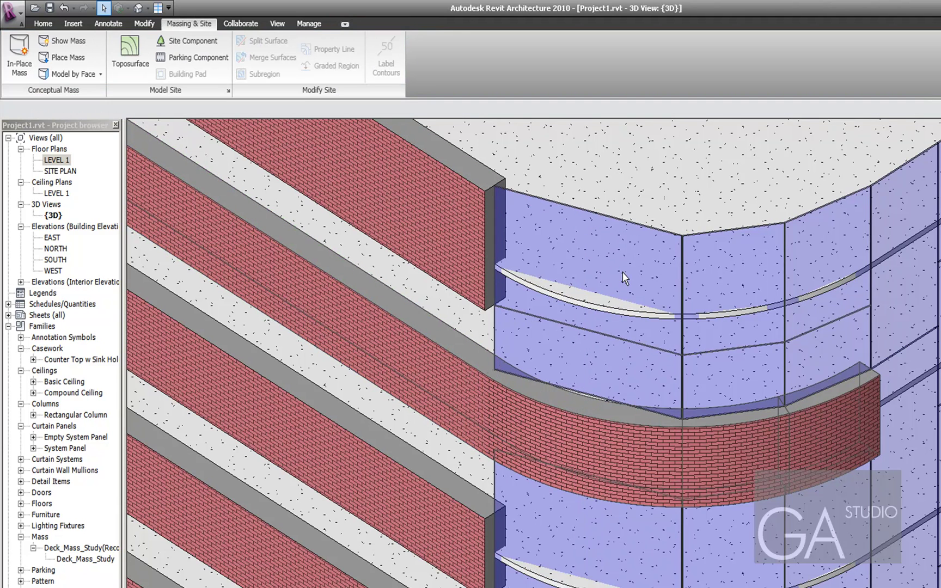
click(684, 380)
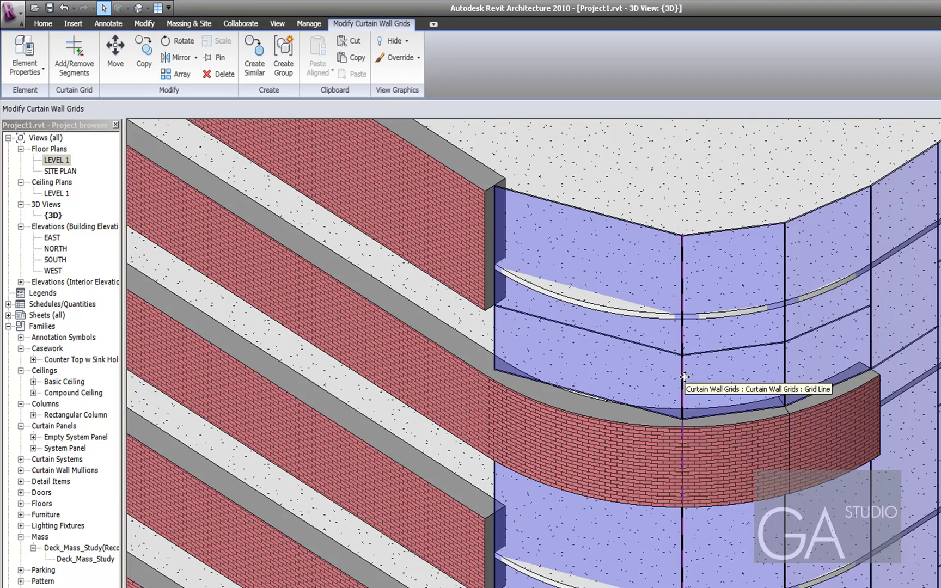
key(Delete)
click(785, 381)
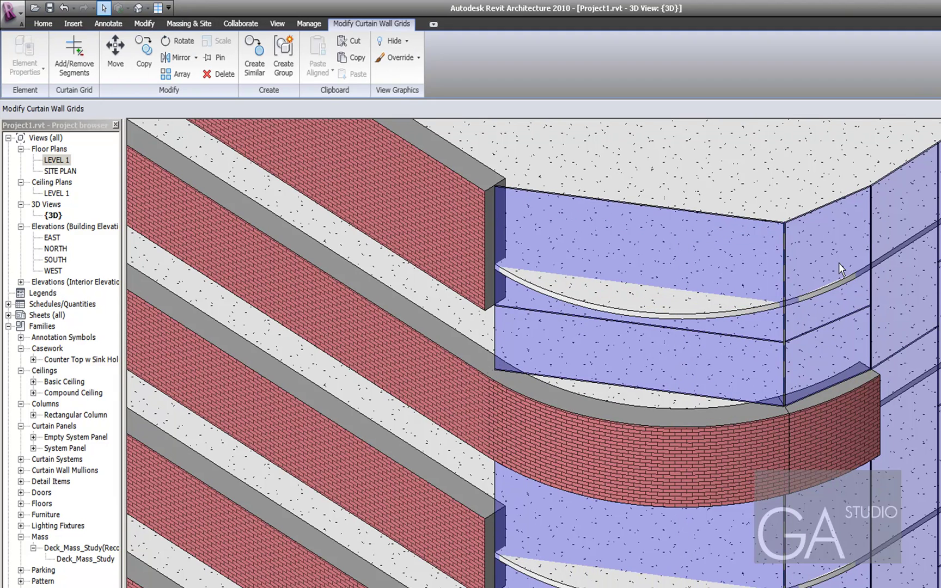
key(Delete)
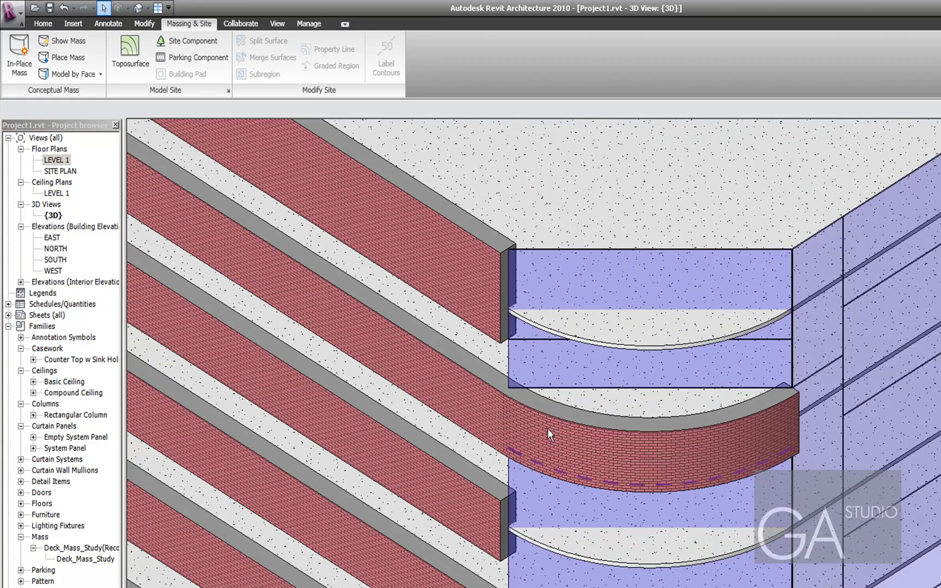
scroll(544, 427, down, 5)
middle_drag(713, 527, 940, 572)
scroll(217, 206, up, 1)
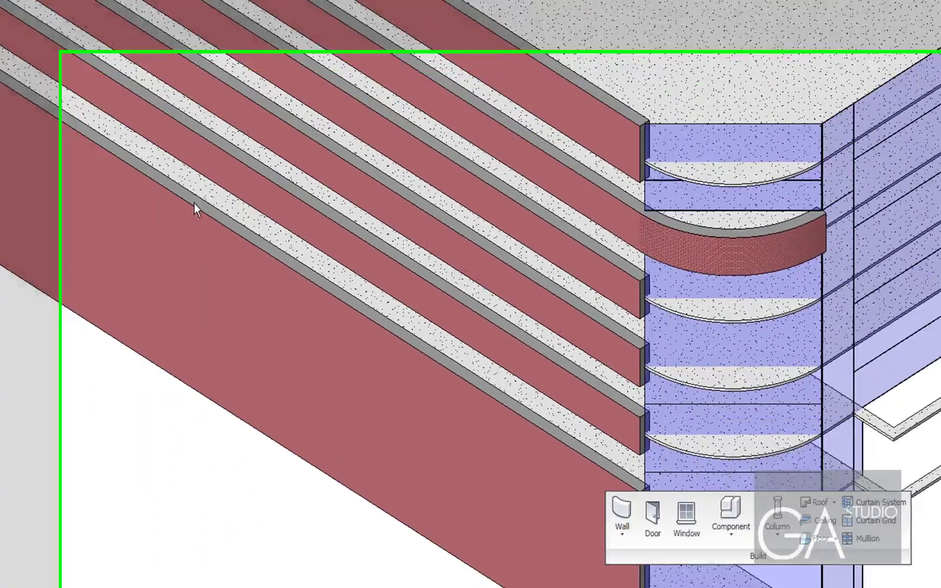